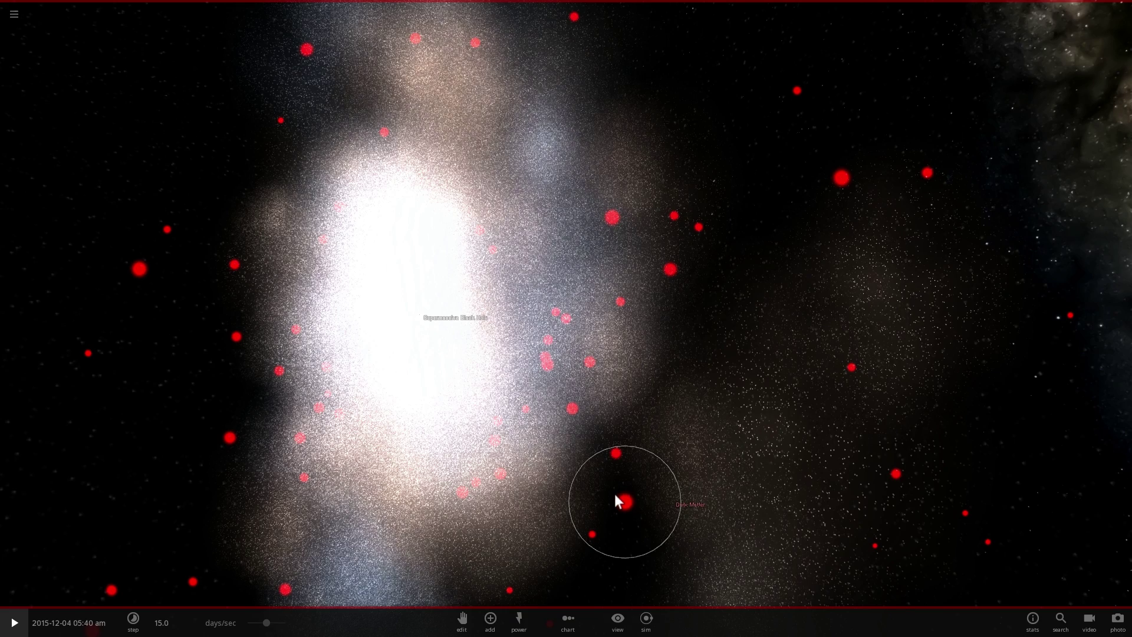
{"action": "left_click", "coordinate": [615, 496]}
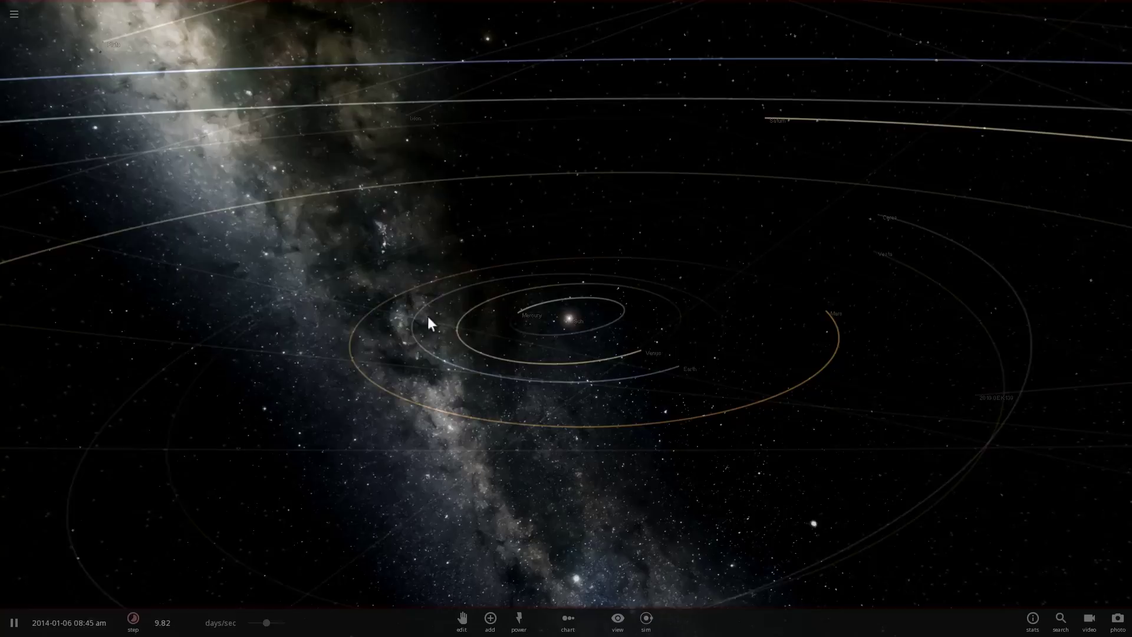
- Examine the solar system simulation from the inner planets out to the most distant orbits, with the object catalogue open
{"action": "left_click_drag", "start_coordinate": [491, 331], "coordinate": [556, 295]}
{"action": "scroll", "coordinate": [509, 218], "scroll_direction": "down", "scroll_amount": 3}
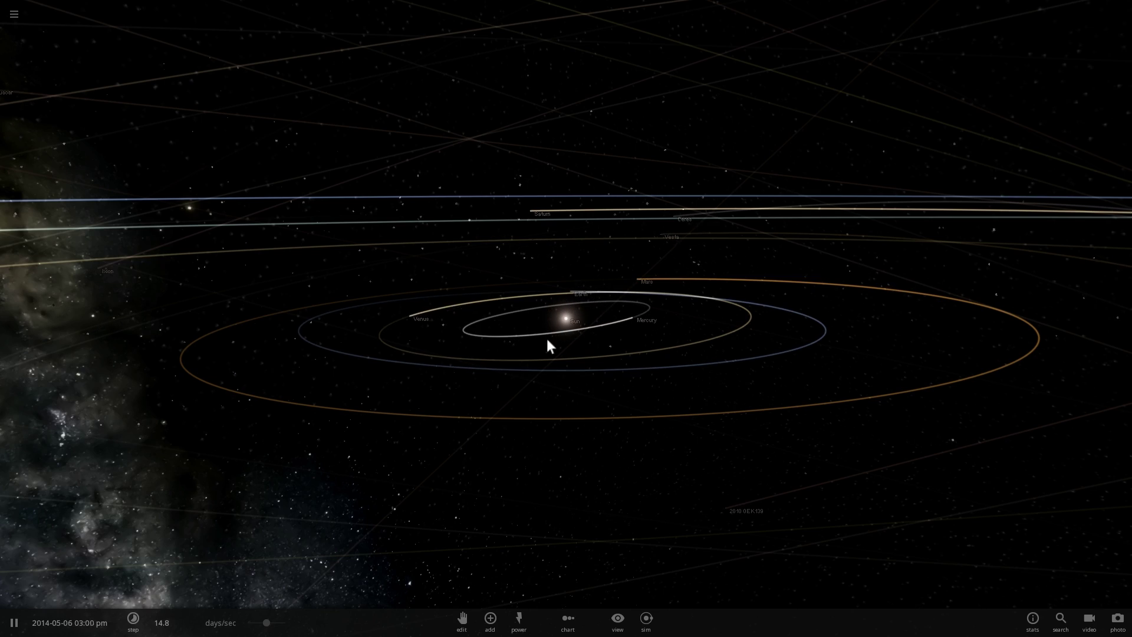
{"action": "scroll", "coordinate": [547, 339], "scroll_direction": "down", "scroll_amount": 6}
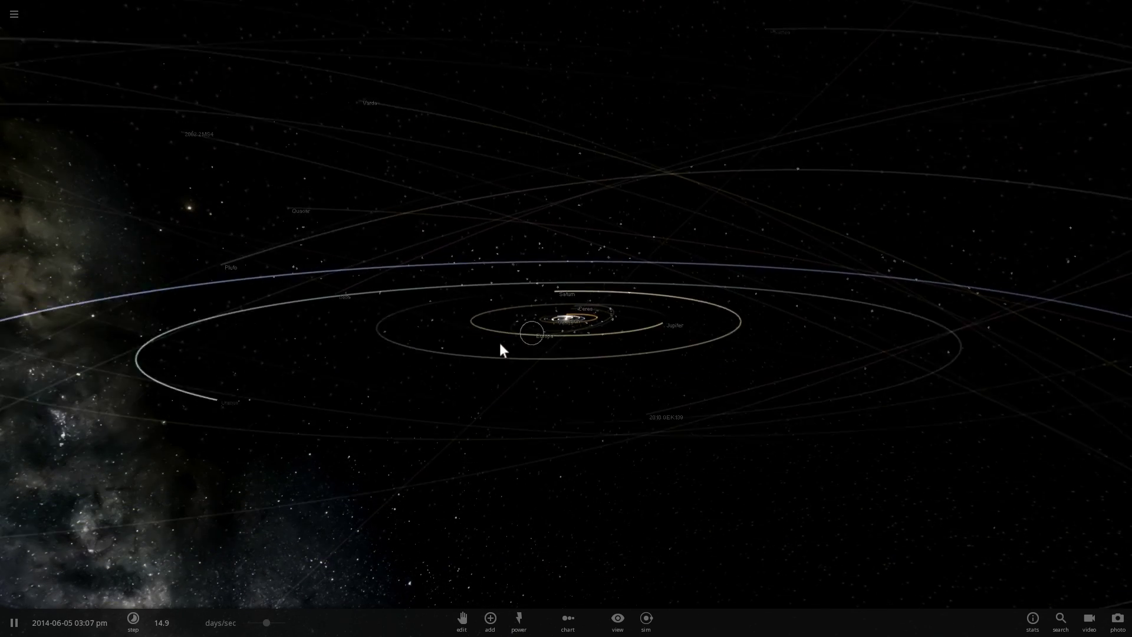
{"action": "scroll", "coordinate": [500, 345], "scroll_direction": "down", "scroll_amount": 3}
{"action": "left_click", "coordinate": [491, 621]}
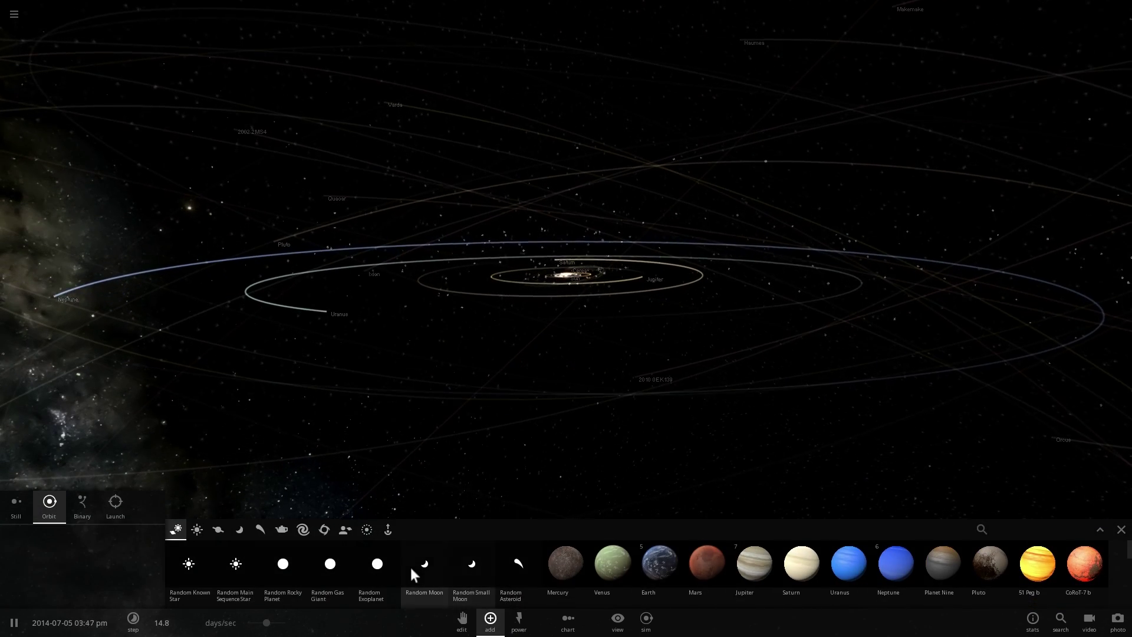
{"action": "scroll", "coordinate": [642, 417], "scroll_direction": "down", "scroll_amount": 8}
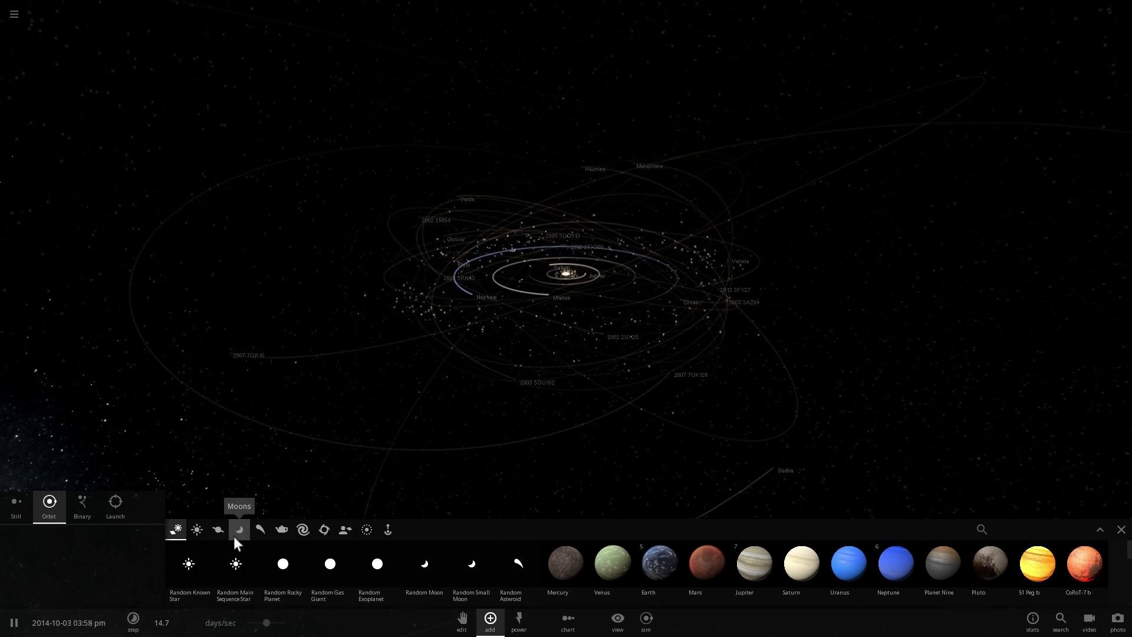
- Replace the solar system with a new empty simulation
{"action": "left_click", "coordinate": [18, 17]}
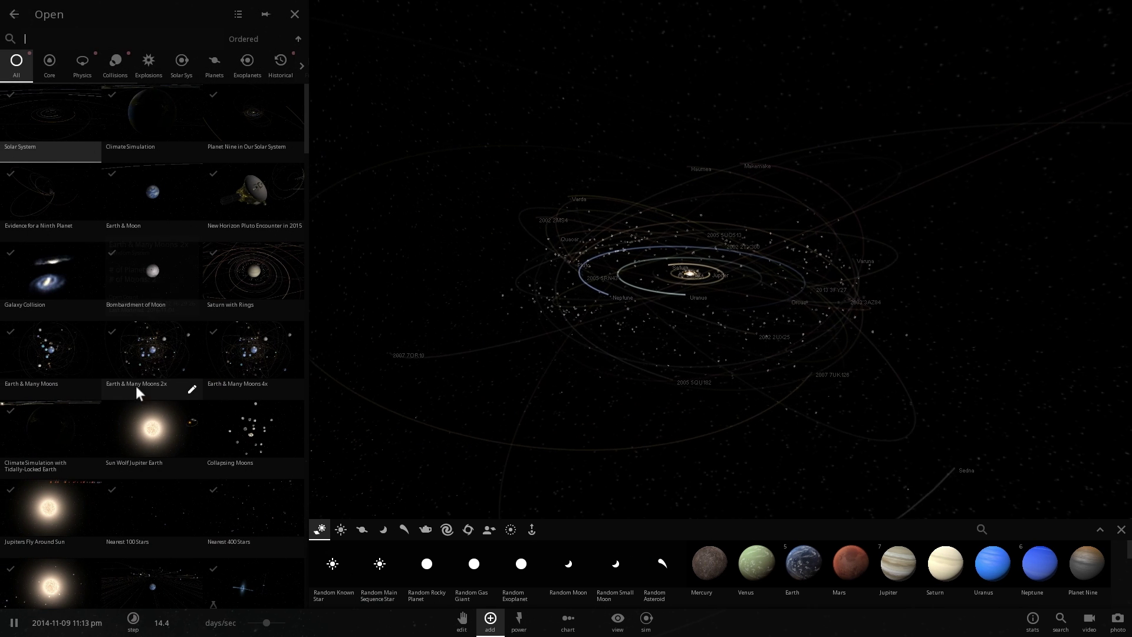
{"action": "left_click", "coordinate": [18, 23]}
{"action": "left_click", "coordinate": [65, 117]}
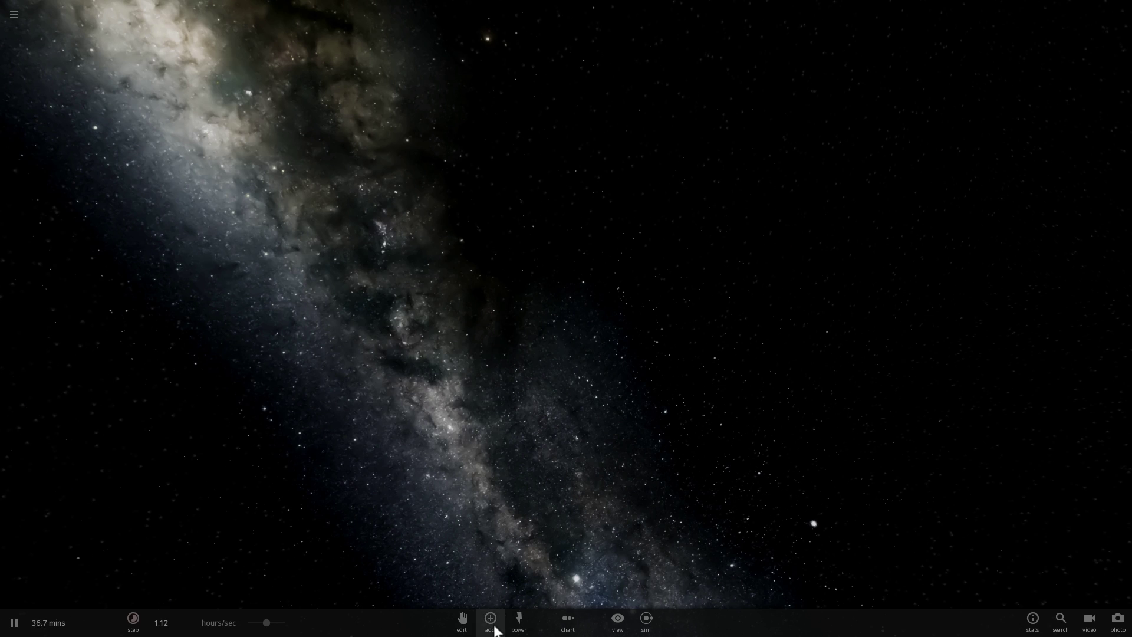
- Add the Pinwheel galaxy to the empty simulation
{"action": "left_click", "coordinate": [491, 625]}
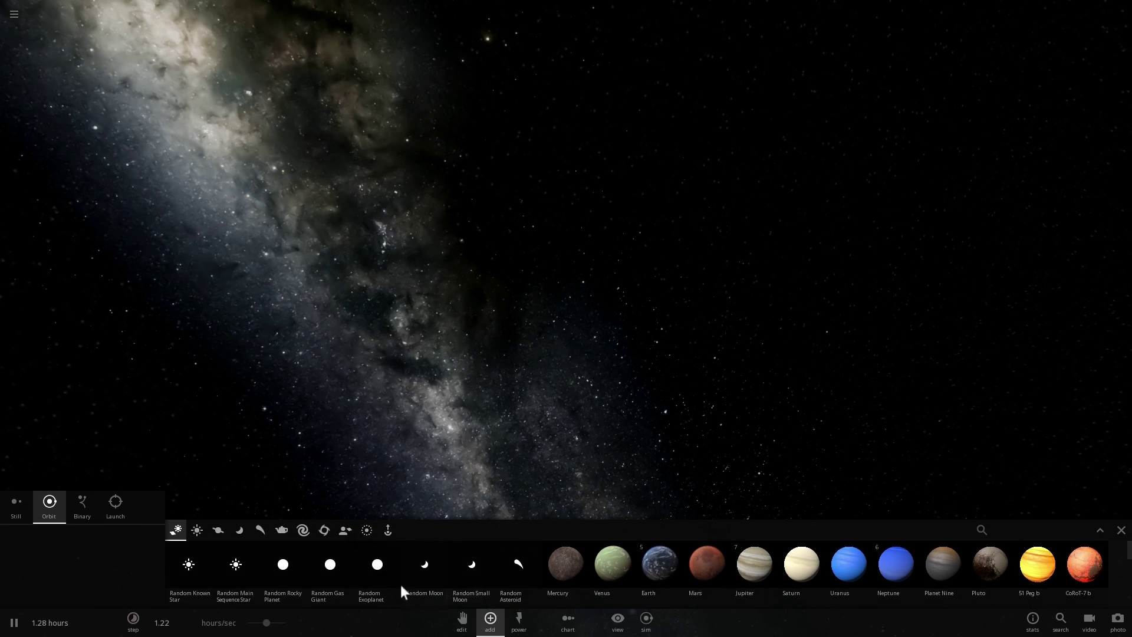
{"action": "left_click", "coordinate": [303, 529]}
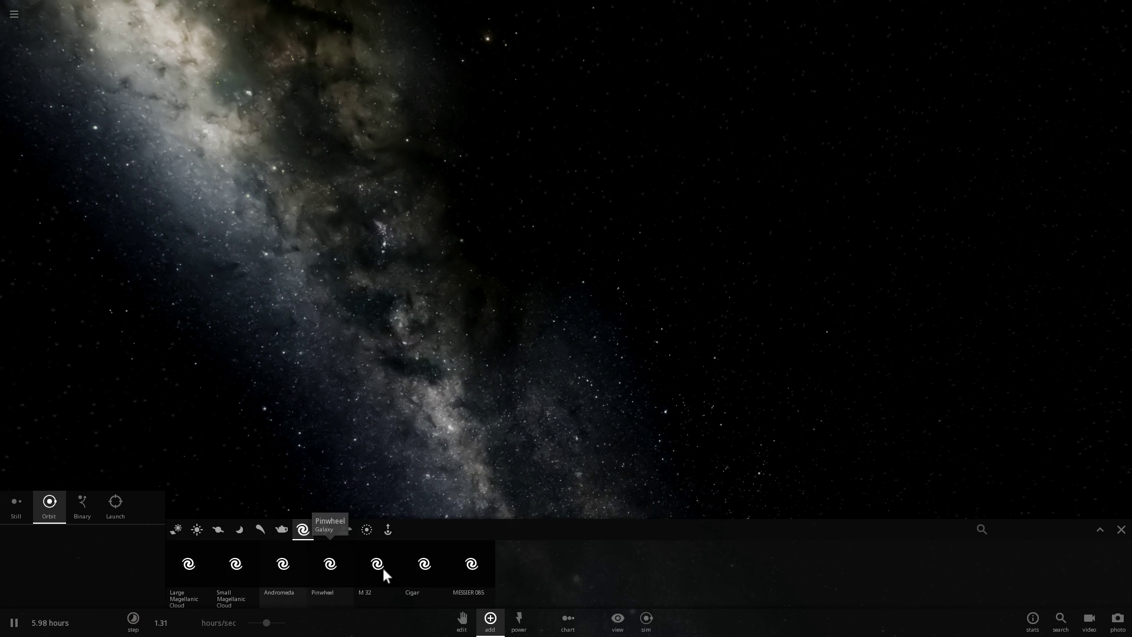
{"action": "left_click", "coordinate": [323, 574]}
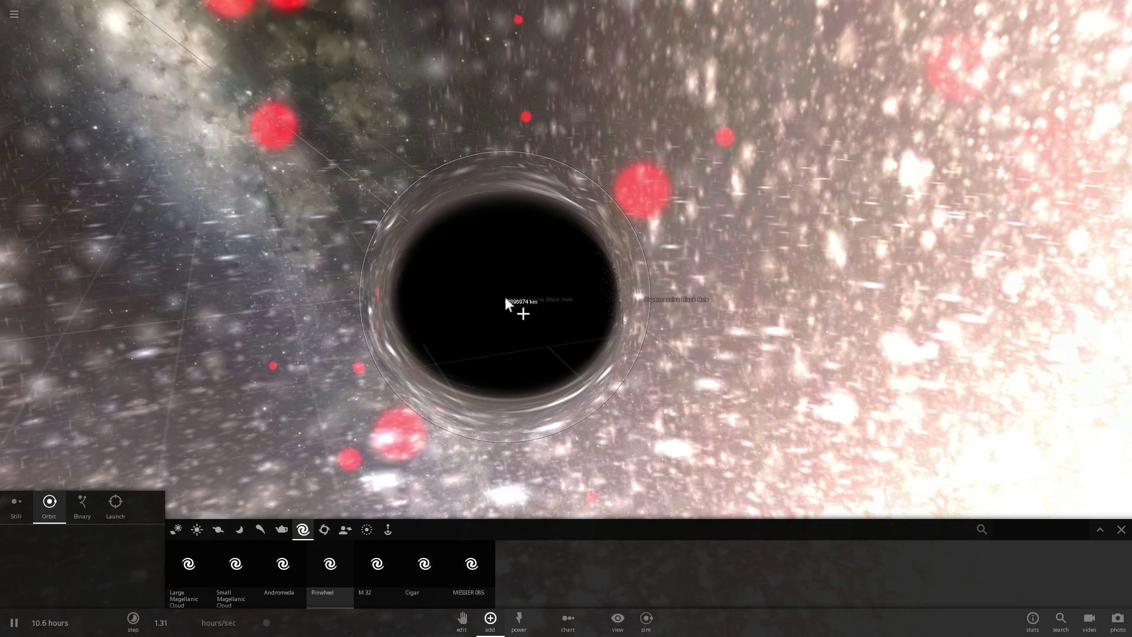
{"action": "left_click", "coordinate": [505, 296]}
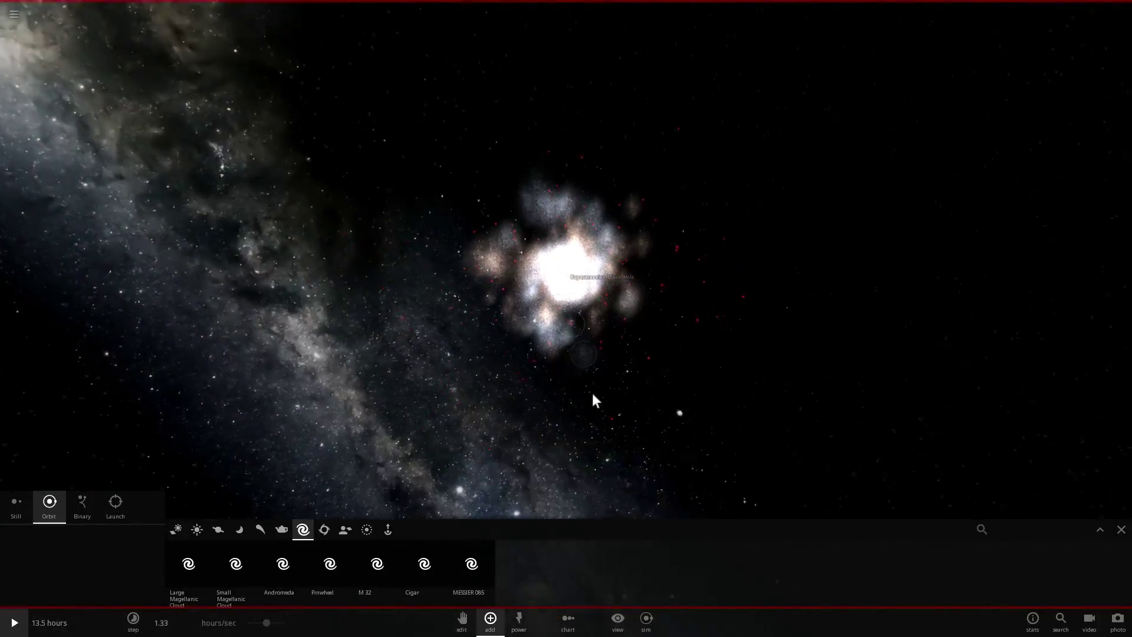
- Resume the paused galaxy simulation and raise its speed to millions of years per second
{"action": "left_click_drag", "start_coordinate": [592, 393], "coordinate": [492, 414]}
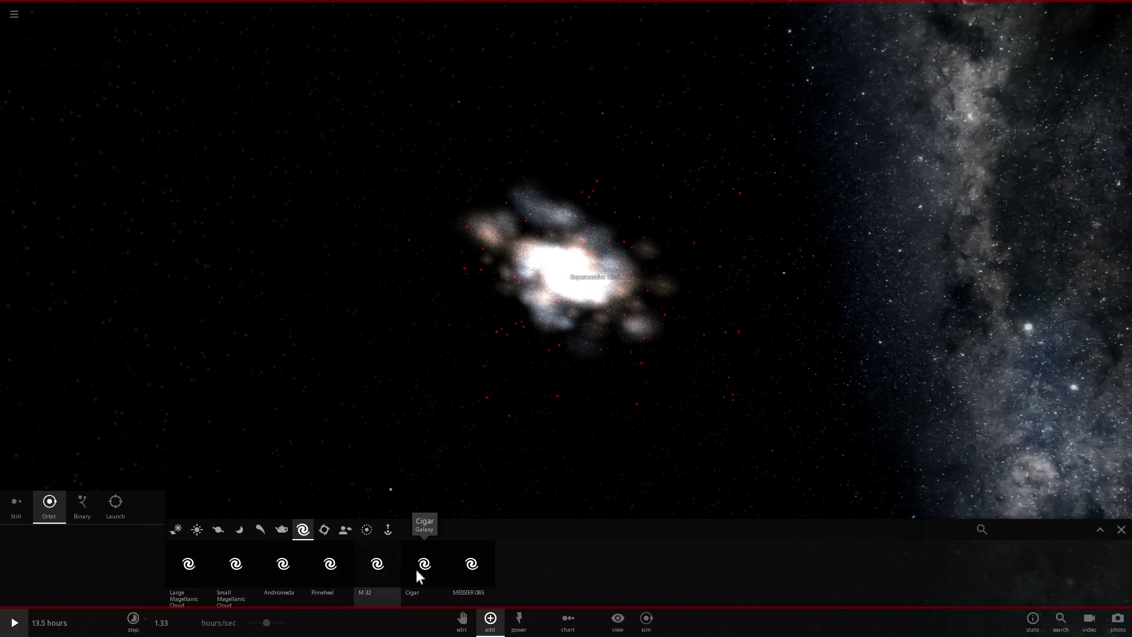
{"action": "key", "text": "space"}
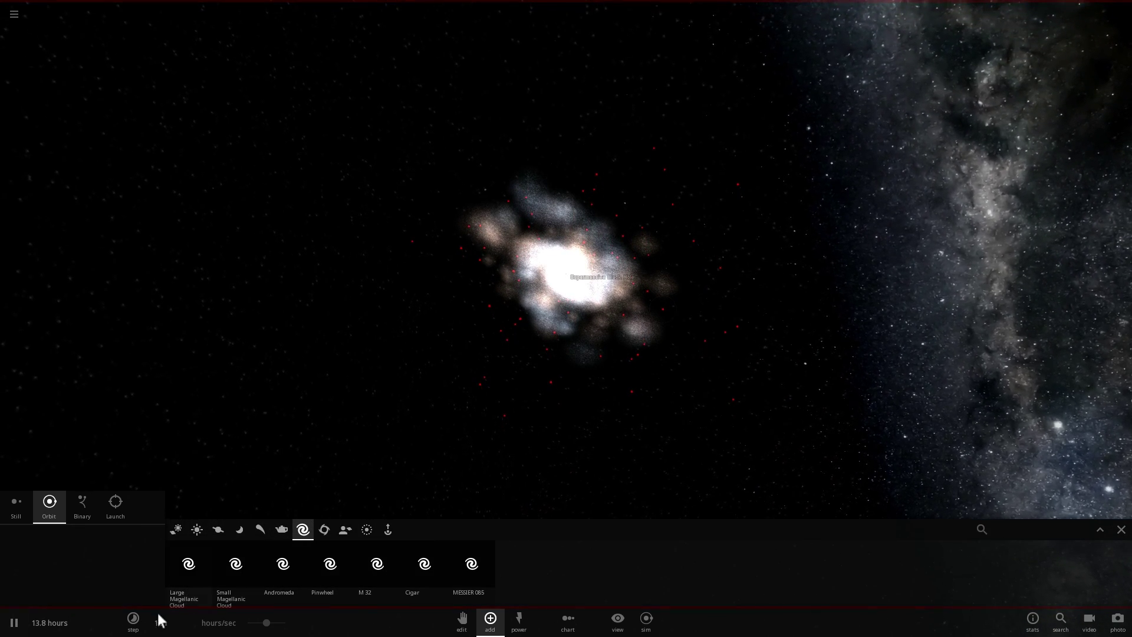
{"action": "left_click_drag", "start_coordinate": [276, 625], "coordinate": [294, 624]}
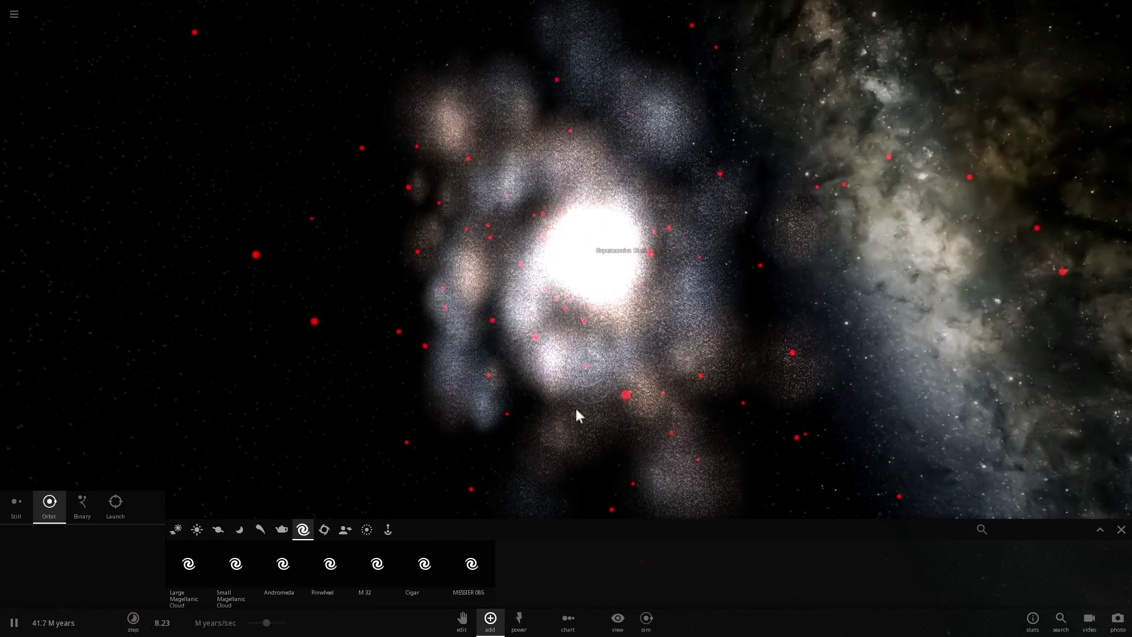
- Delete all dark matter from the running galaxy simulation with the Sim Actions and close the action list
{"action": "left_click", "coordinate": [520, 625]}
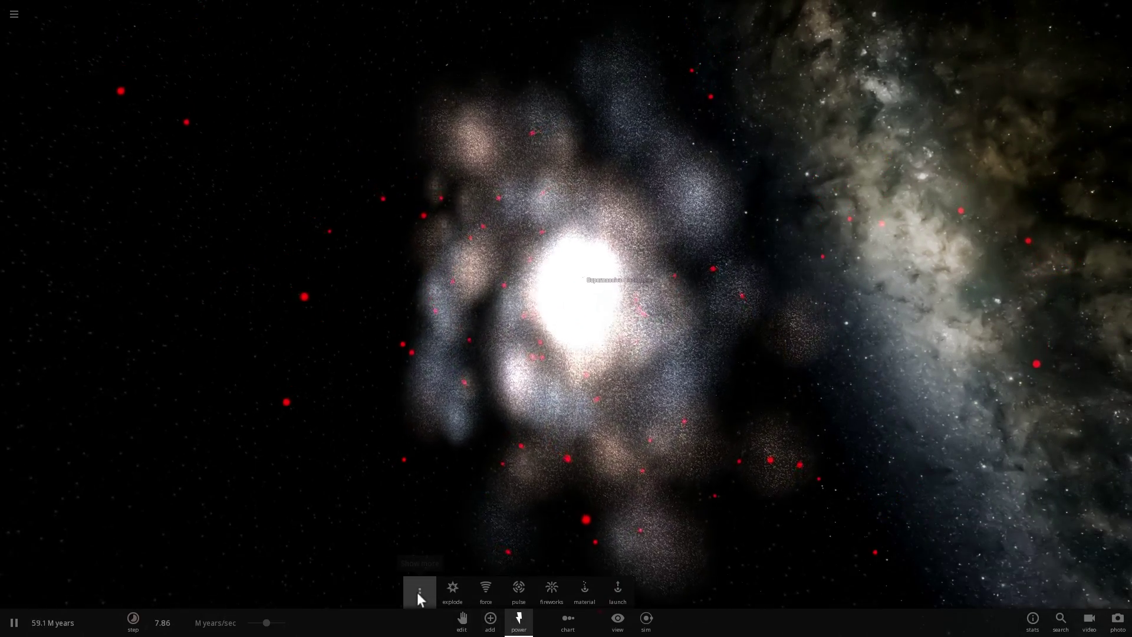
{"action": "left_click", "coordinate": [419, 592]}
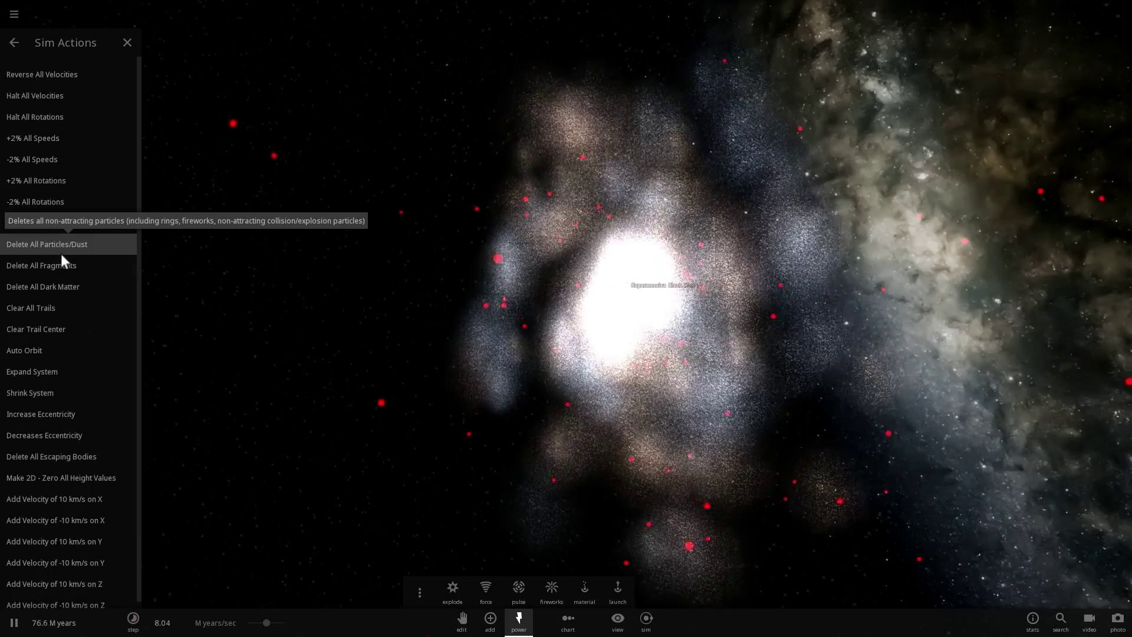
{"action": "left_click", "coordinate": [65, 286]}
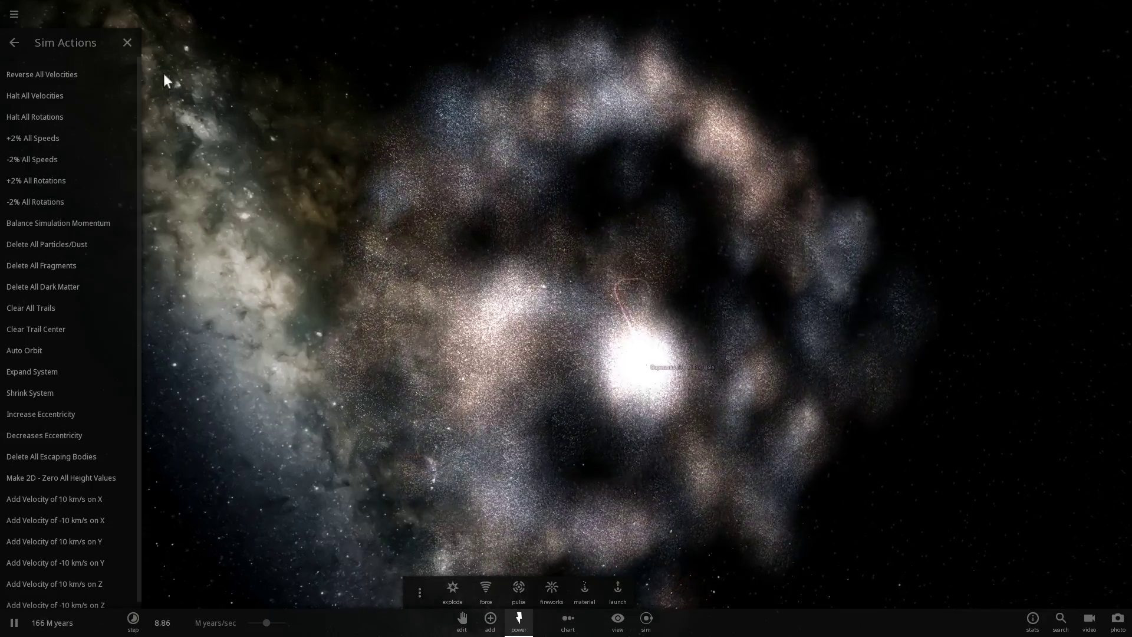
{"action": "left_click", "coordinate": [127, 43]}
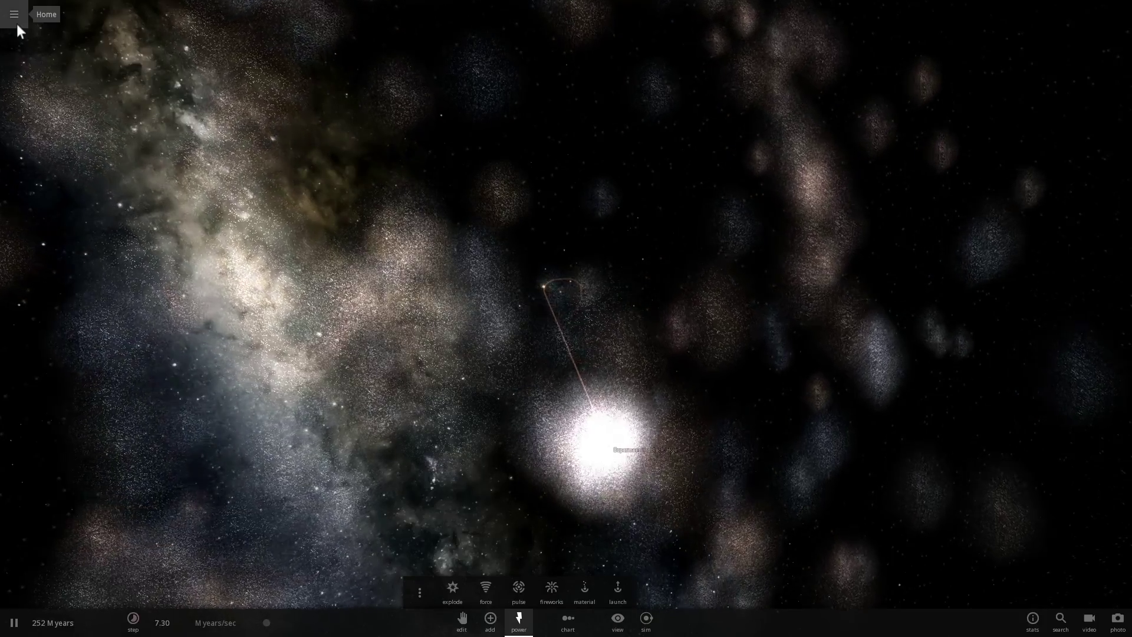
- Discard the galaxy simulation and start a new empty one
{"action": "left_click", "coordinate": [17, 26]}
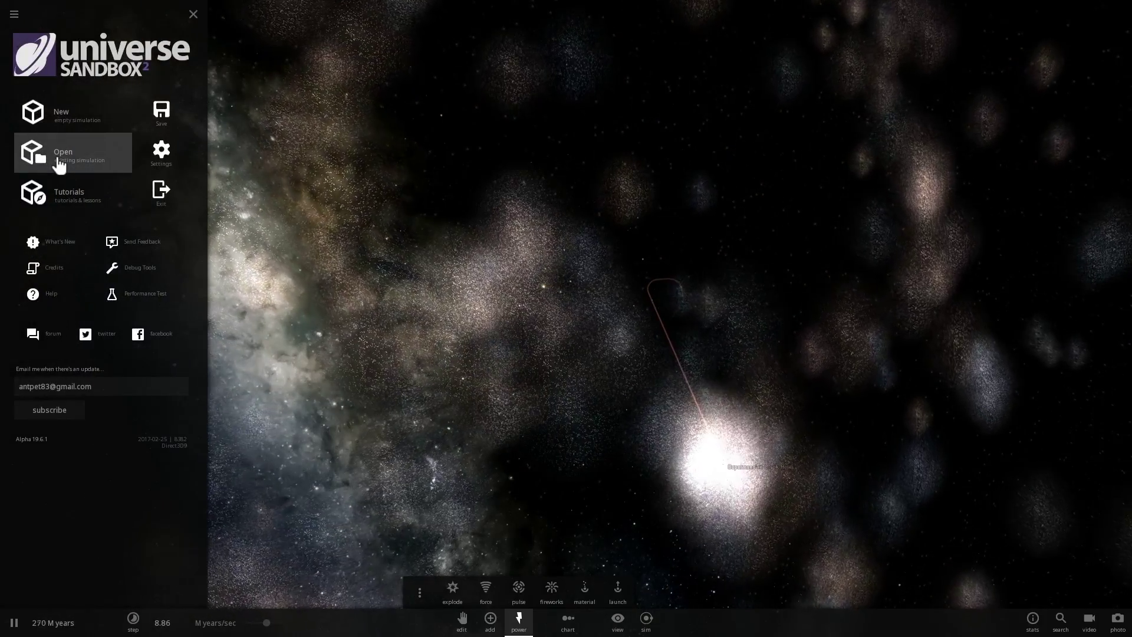
{"action": "left_click", "coordinate": [59, 165]}
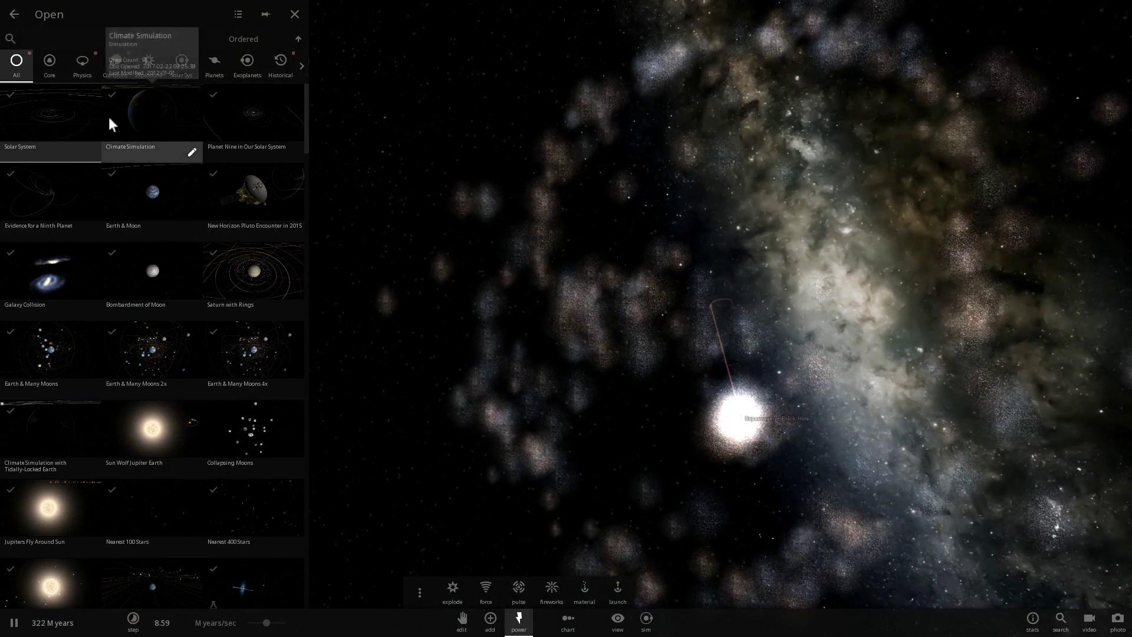
{"action": "left_click", "coordinate": [15, 15]}
{"action": "left_click", "coordinate": [54, 118]}
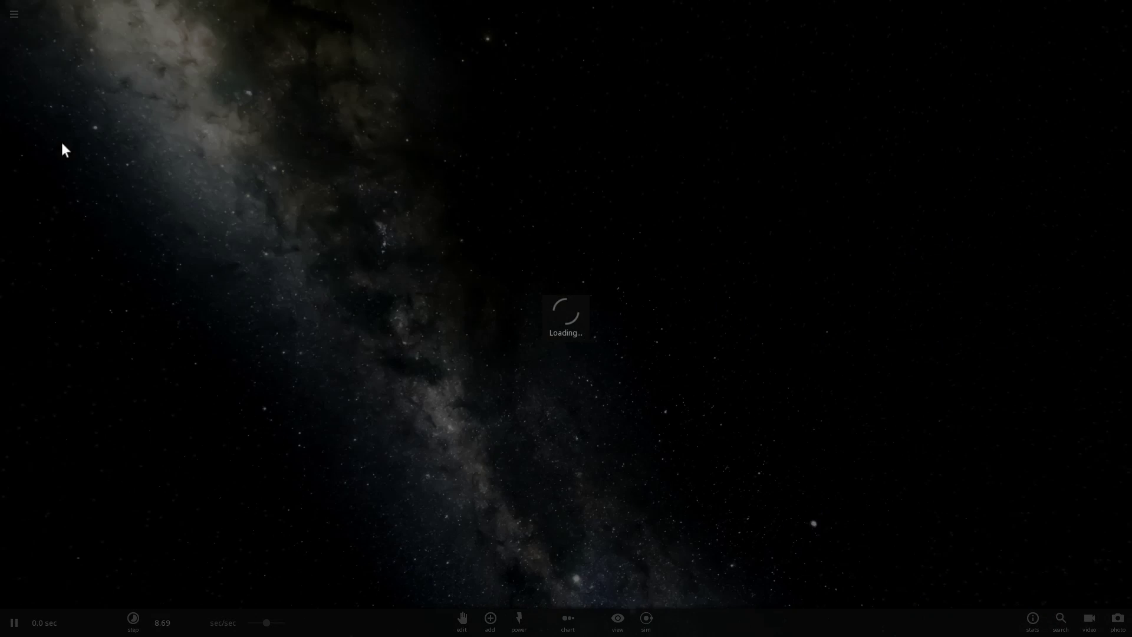
- Add a galaxy with its dark matter to the empty simulation and inspect it from several angles
{"action": "left_click_drag", "start_coordinate": [394, 518], "coordinate": [415, 418]}
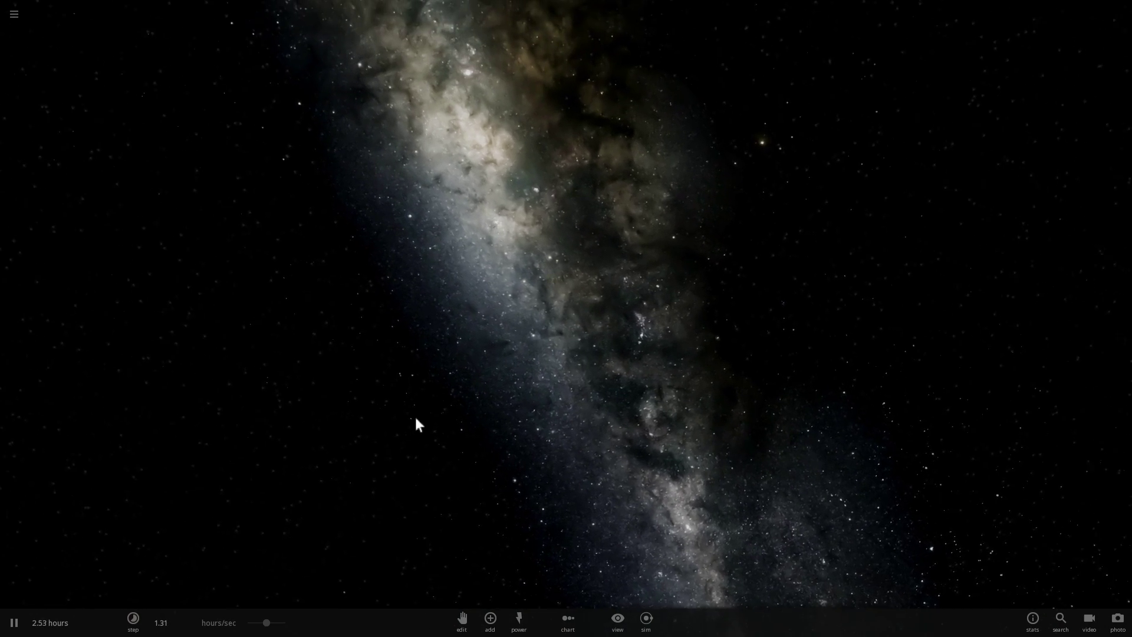
{"action": "left_click", "coordinate": [491, 629]}
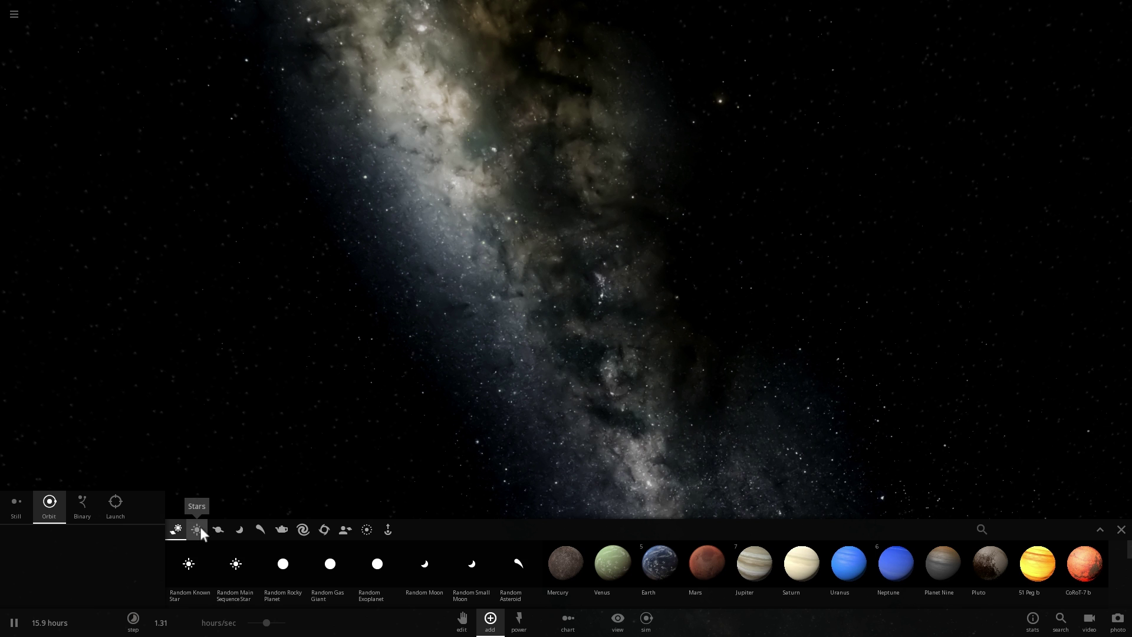
{"action": "left_click", "coordinate": [303, 530]}
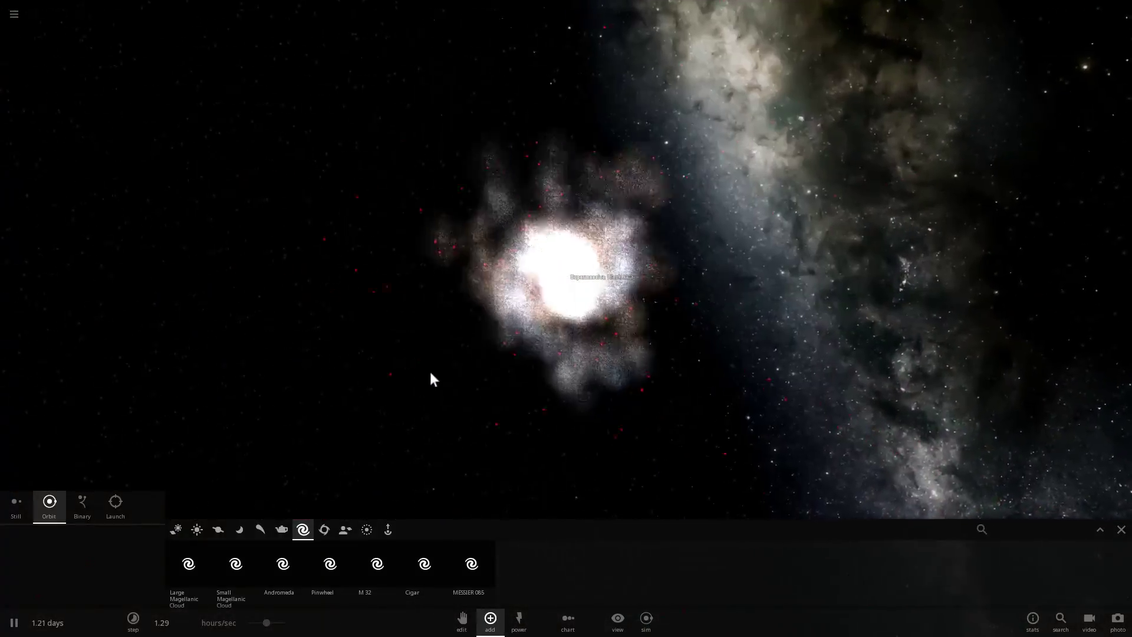
{"action": "scroll", "coordinate": [524, 406], "scroll_direction": "up", "scroll_amount": 3}
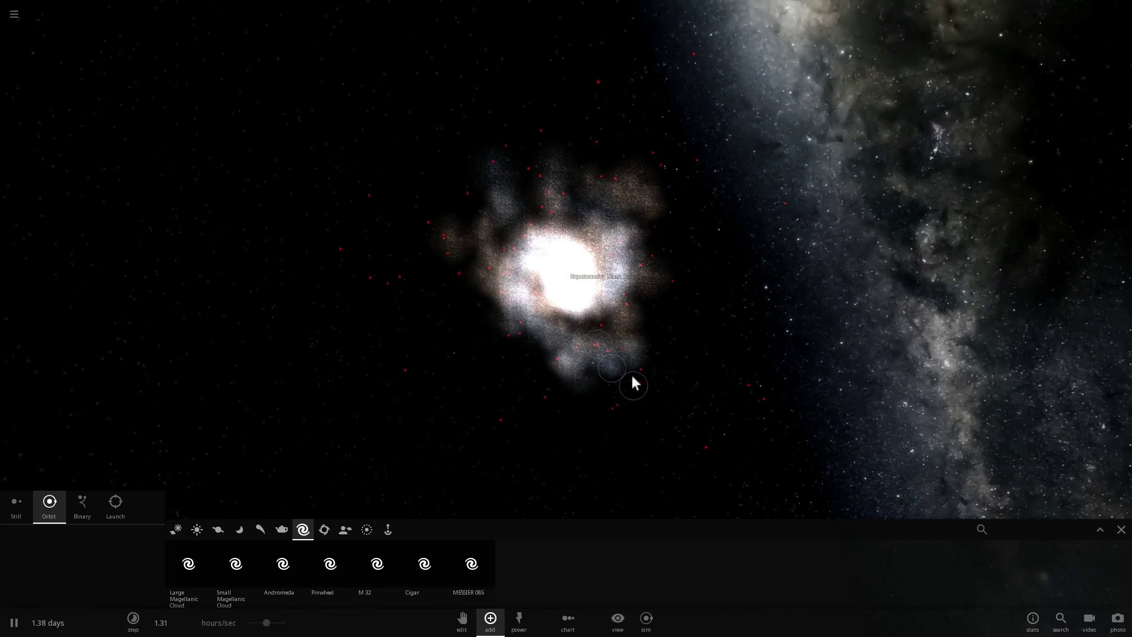
{"action": "left_click_drag", "start_coordinate": [632, 378], "coordinate": [675, 348]}
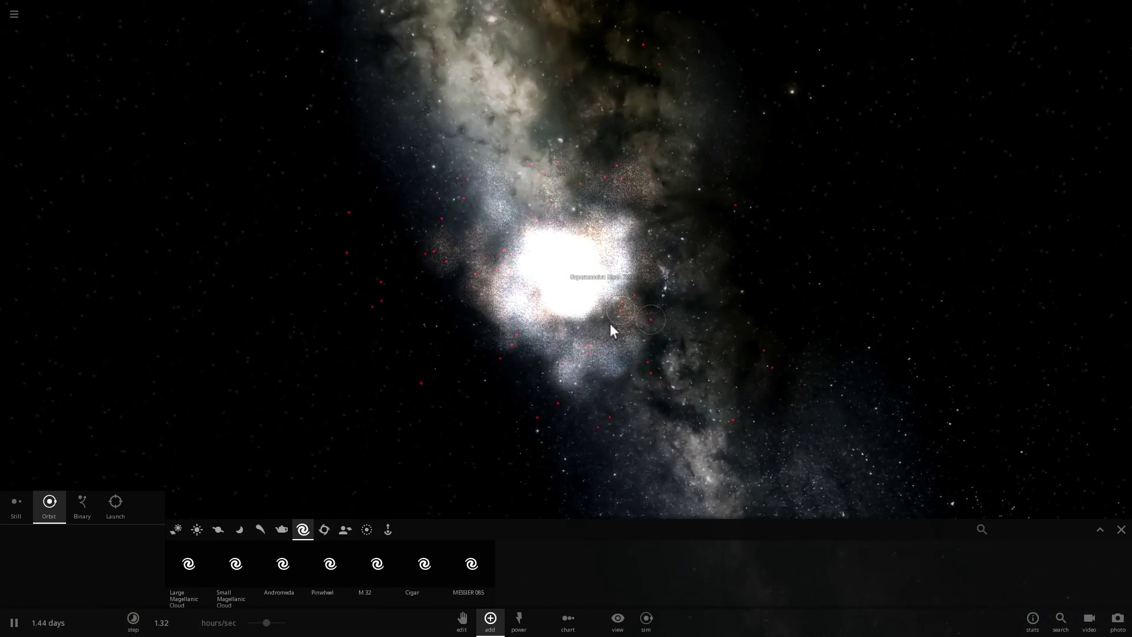
{"action": "left_click_drag", "start_coordinate": [610, 325], "coordinate": [635, 320]}
- Delete the galaxy's bodies and the stray dark matter around it, keeping only a single dark matter particle
{"action": "left_click_drag", "start_coordinate": [278, 115], "coordinate": [719, 487]}
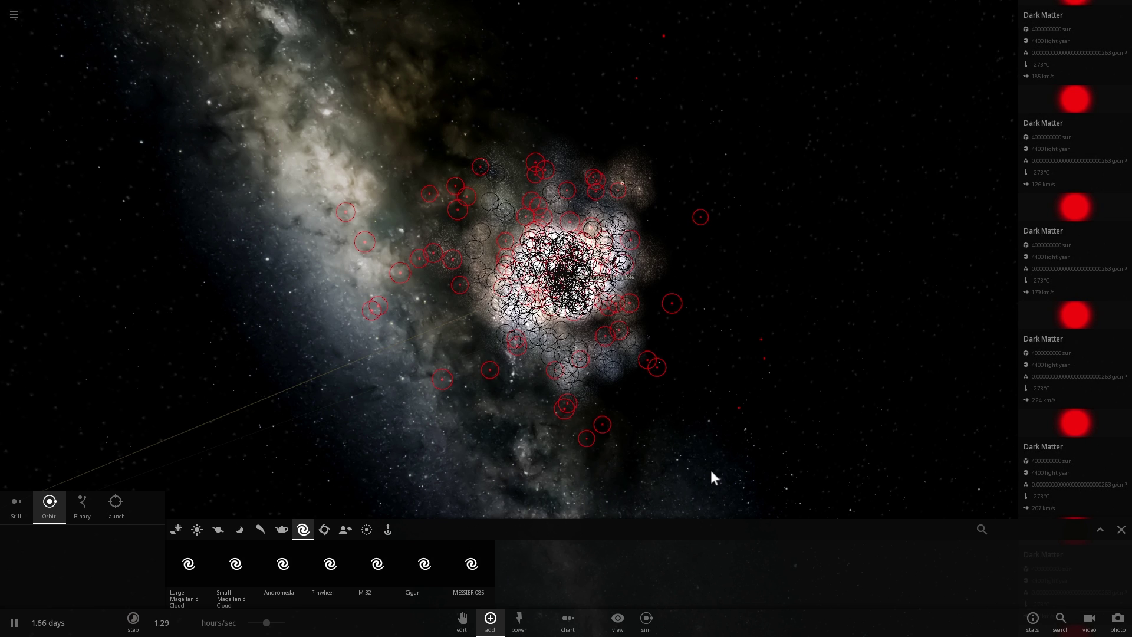
{"action": "key", "text": "Delete"}
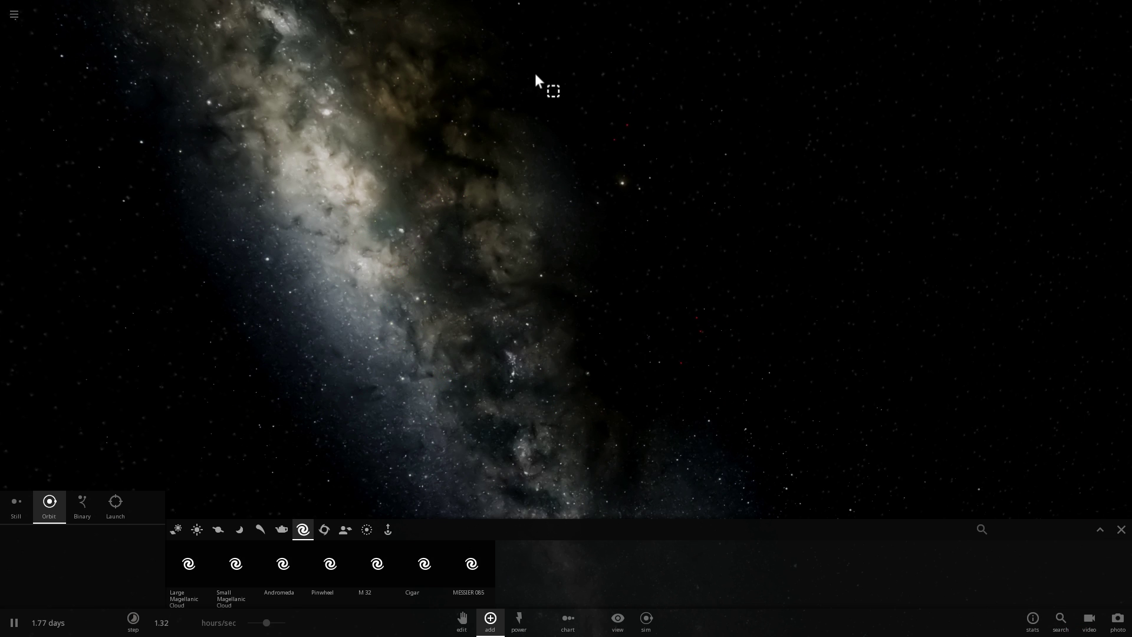
{"action": "left_click_drag", "start_coordinate": [536, 73], "coordinate": [756, 292]}
{"action": "left_click_drag", "start_coordinate": [757, 336], "coordinate": [753, 339]}
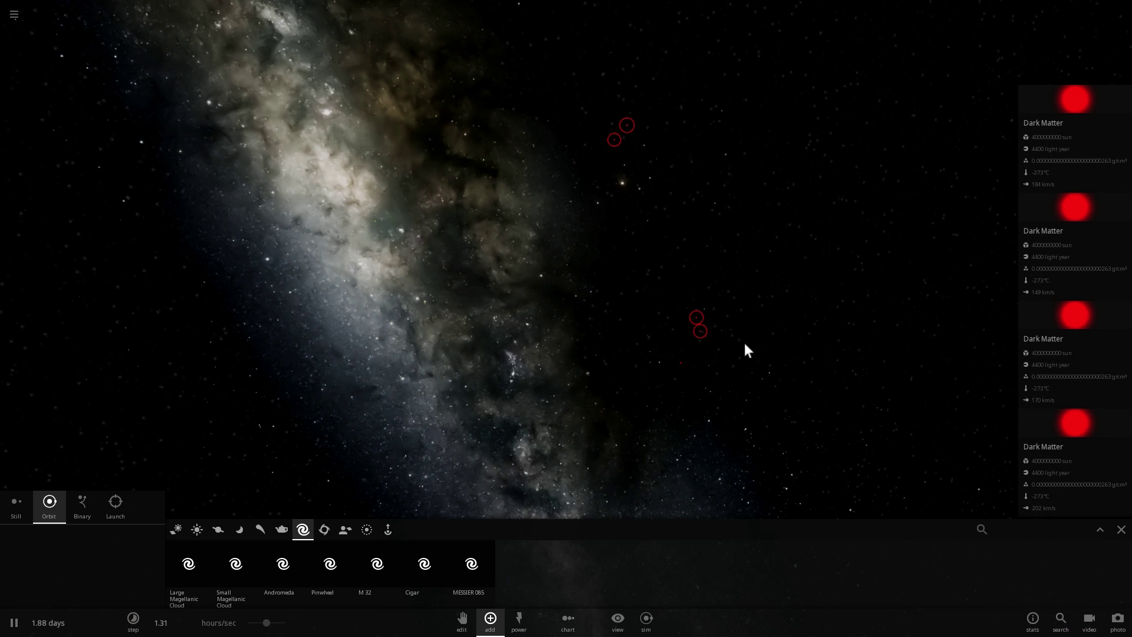
{"action": "left_click", "coordinate": [686, 362]}
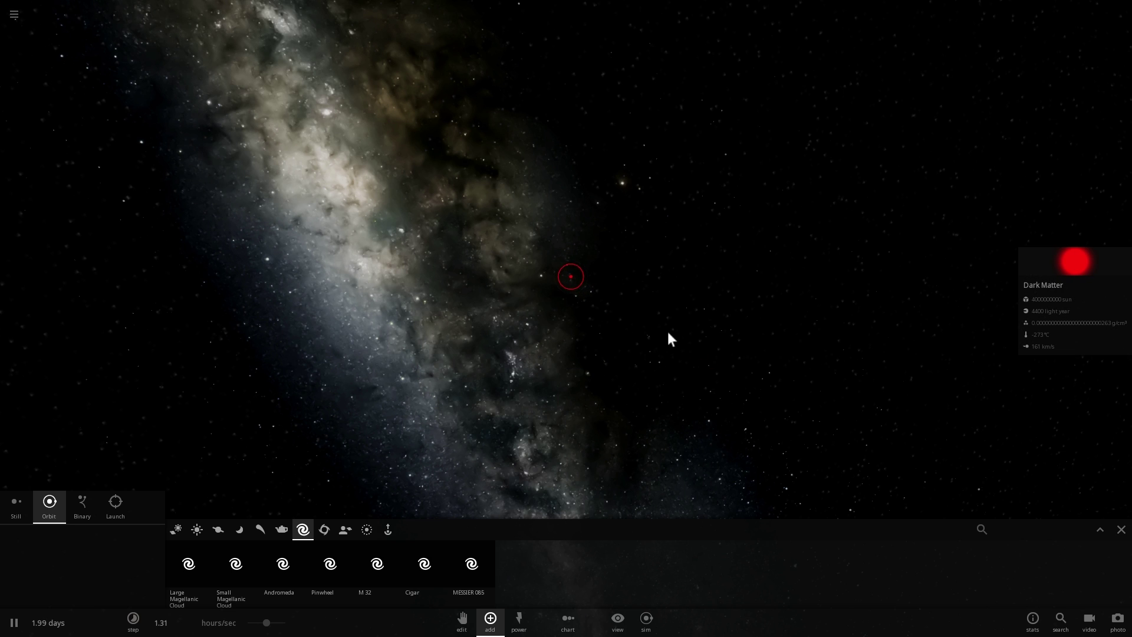
- Open the remaining dark matter particle's properties and rename it SOLAR SYSTEM DARK MATTER
{"action": "left_click", "coordinate": [1051, 260]}
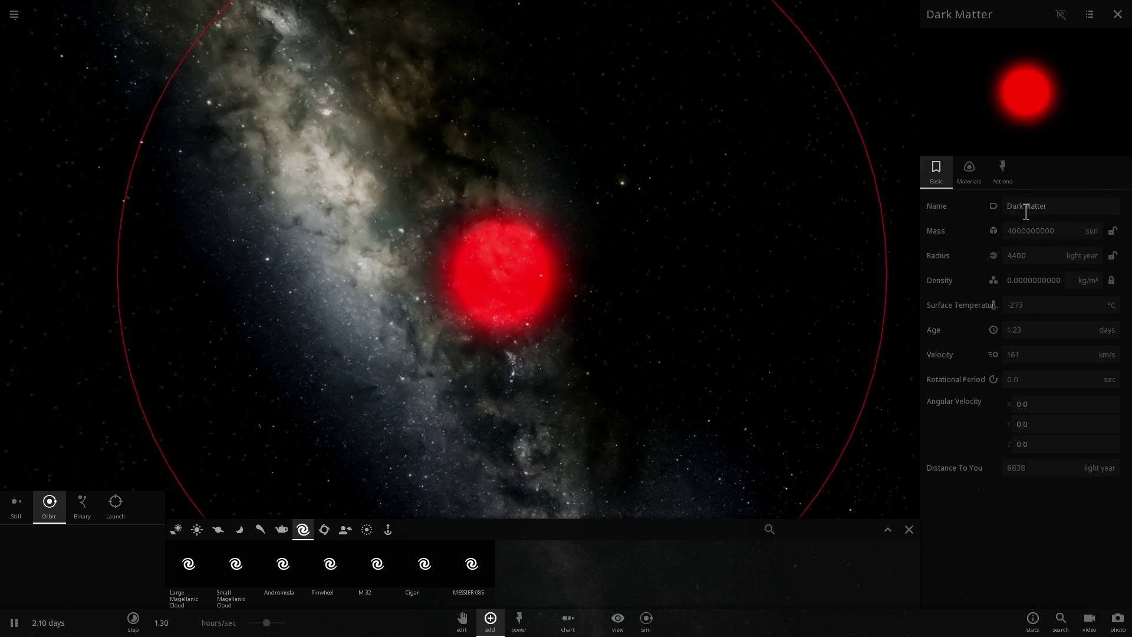
{"action": "type", "text": "SOLAR SYSTEM DARK MATTER"}
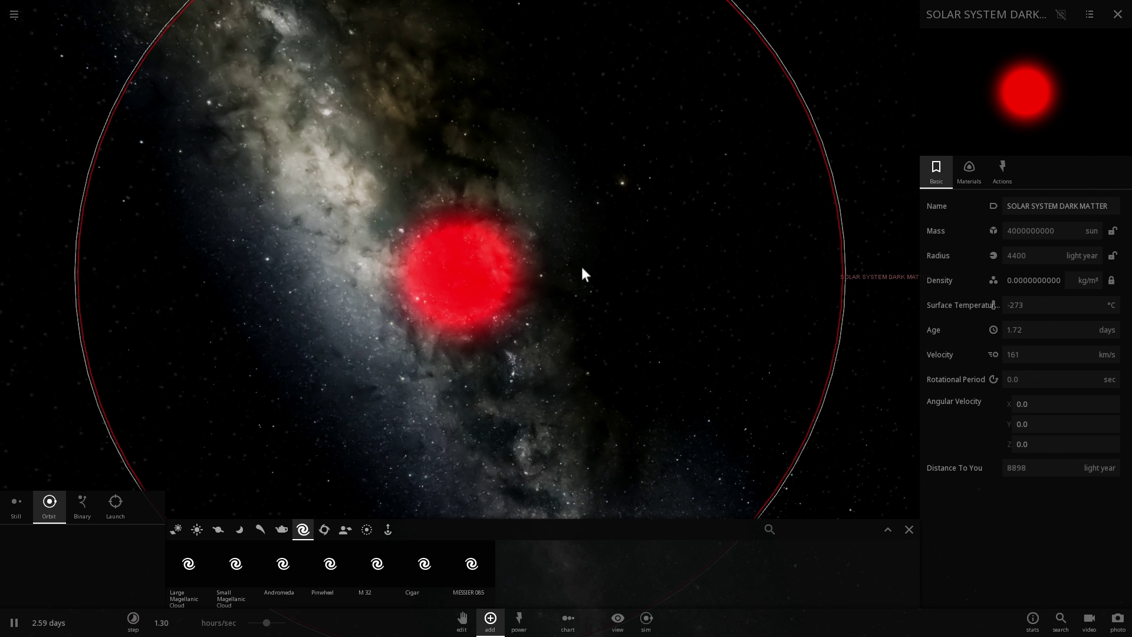
- Add the Sun with its whole system in orbit at the lower edge of the dark matter particle's red core
{"action": "scroll", "coordinate": [581, 266], "scroll_direction": "down", "scroll_amount": 5}
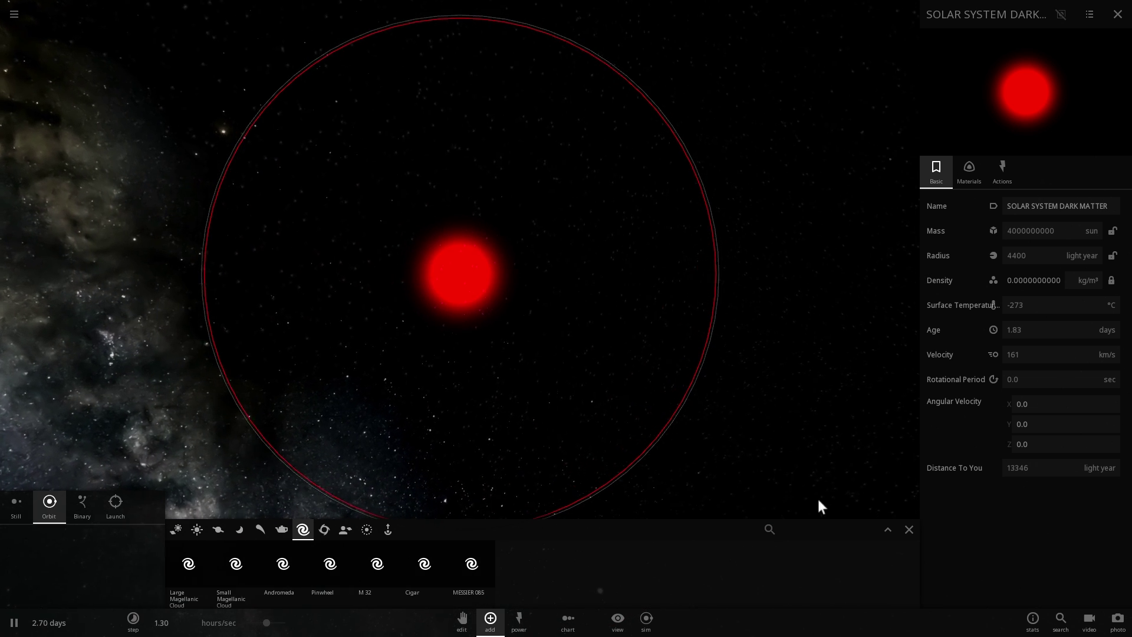
{"action": "left_click", "coordinate": [199, 531]}
{"action": "left_click", "coordinate": [283, 563]}
{"action": "scroll", "coordinate": [342, 457], "scroll_direction": "up", "scroll_amount": 5}
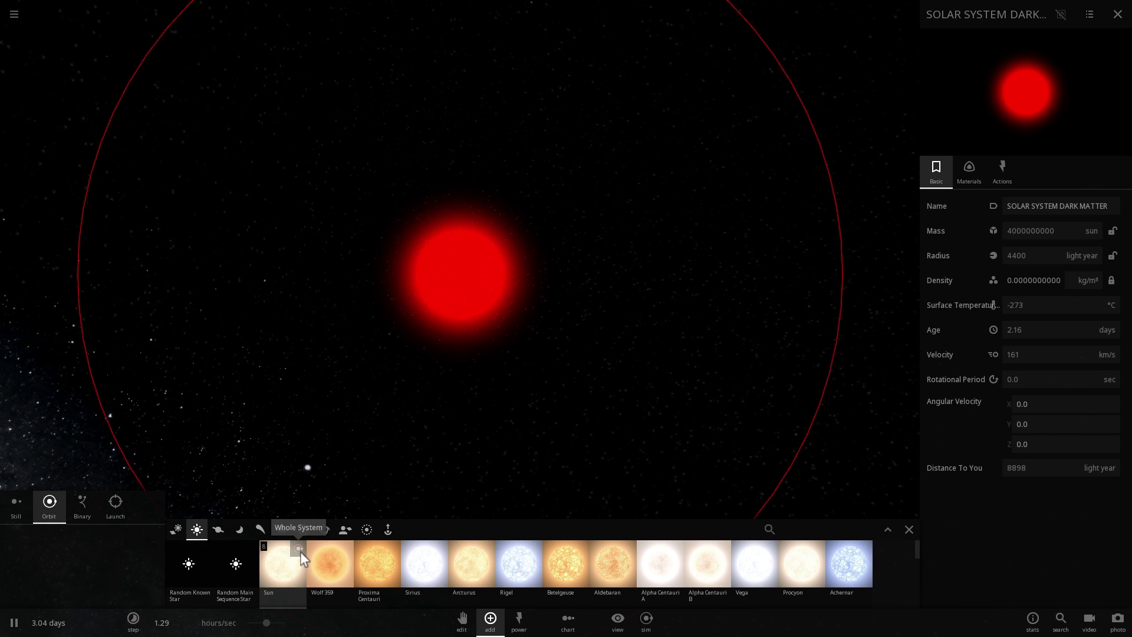
{"action": "scroll", "coordinate": [421, 437], "scroll_direction": "down", "scroll_amount": 5}
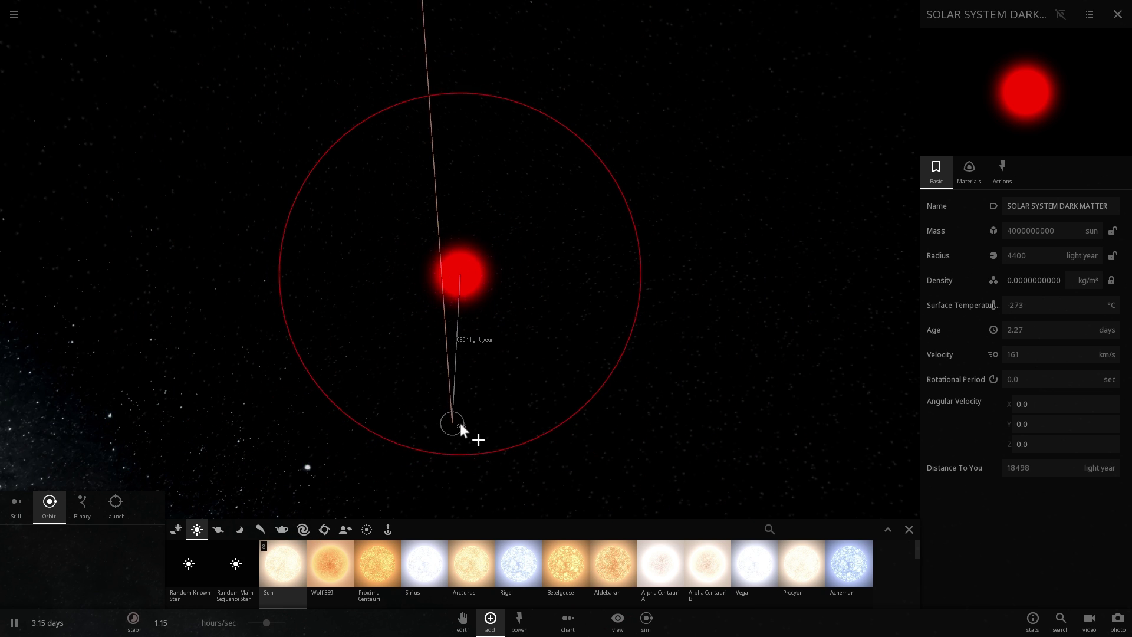
{"action": "scroll", "coordinate": [554, 406], "scroll_direction": "up", "scroll_amount": 8}
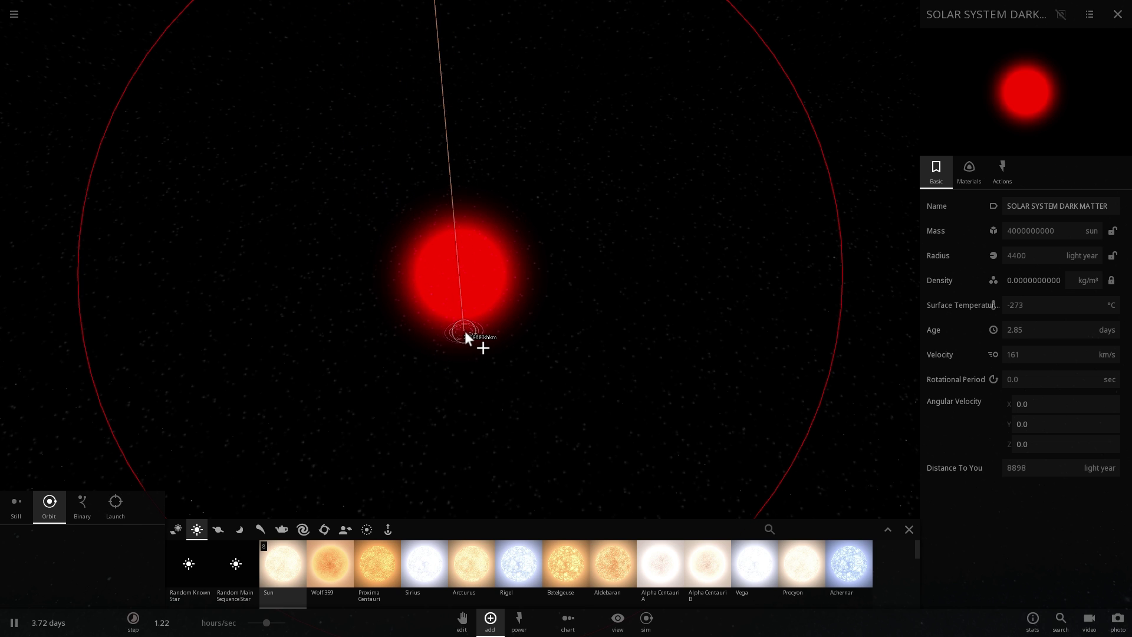
{"action": "left_click", "coordinate": [464, 331]}
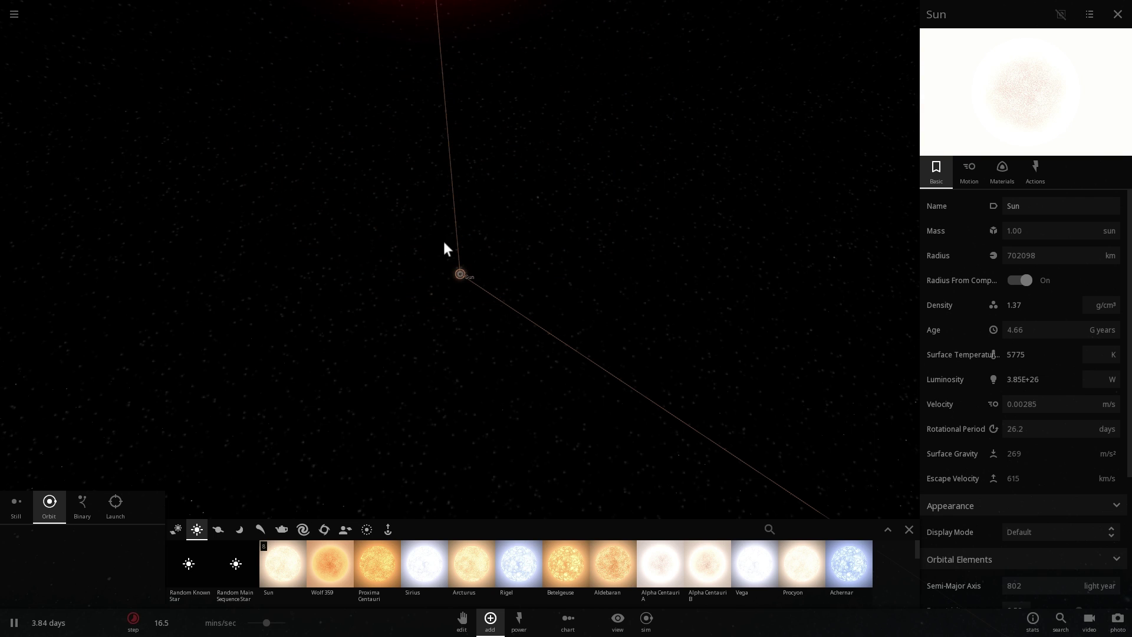
- Turn on the orbit display for the newly added solar system
{"action": "left_click_drag", "start_coordinate": [443, 239], "coordinate": [434, 186]}
{"action": "scroll", "coordinate": [442, 212], "scroll_direction": "up", "scroll_amount": 8}
{"action": "scroll", "coordinate": [457, 257], "scroll_direction": "down", "scroll_amount": 5}
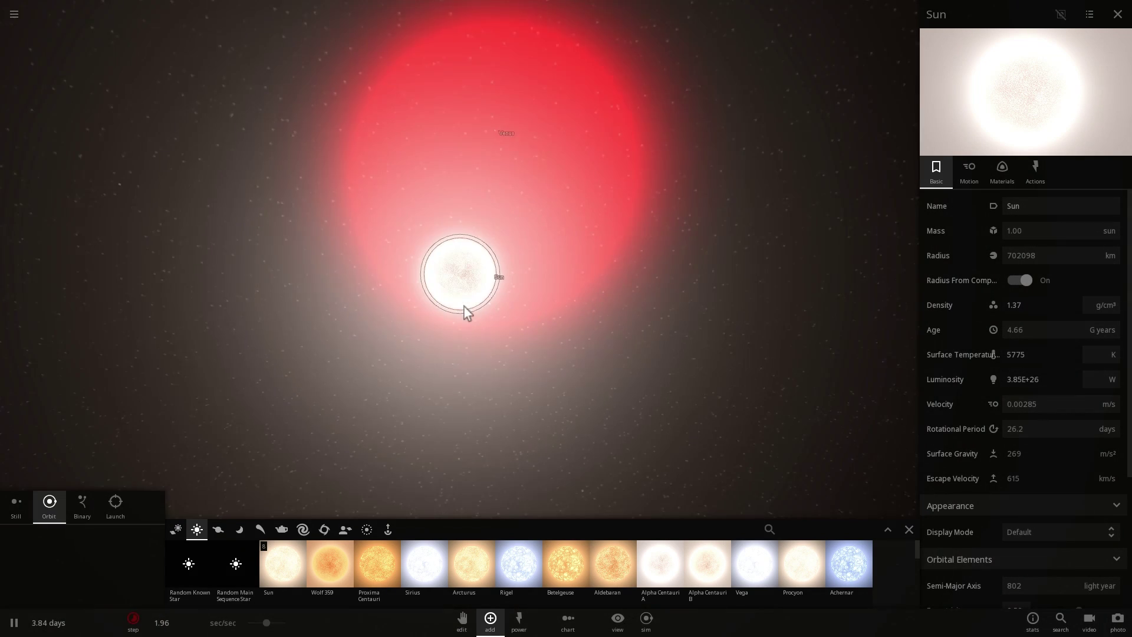
{"action": "scroll", "coordinate": [464, 306], "scroll_direction": "down", "scroll_amount": 6}
{"action": "left_click_drag", "start_coordinate": [465, 312], "coordinate": [495, 359]}
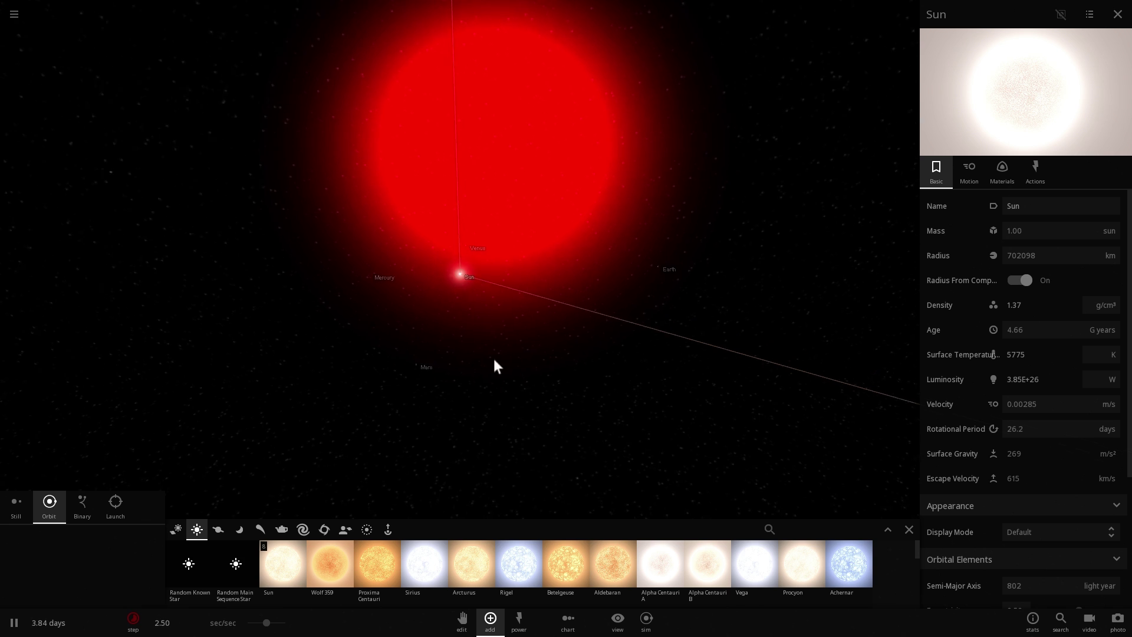
{"action": "left_click_drag", "start_coordinate": [267, 623], "coordinate": [261, 625]}
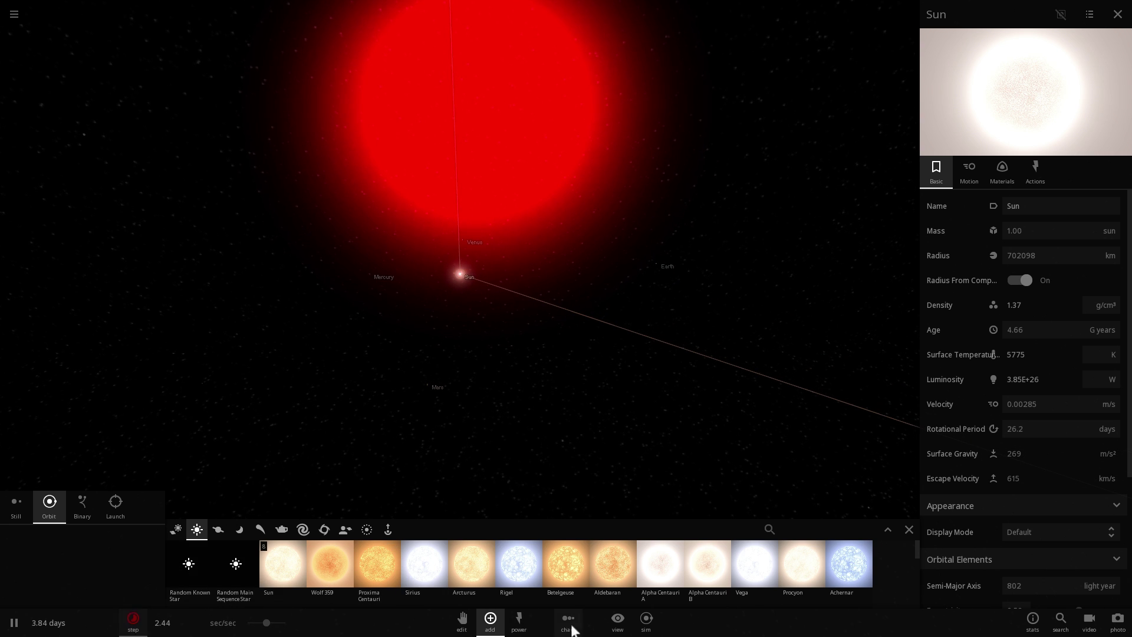
{"action": "mouse_move", "coordinate": [614, 625]}
{"action": "left_click", "coordinate": [518, 596]}
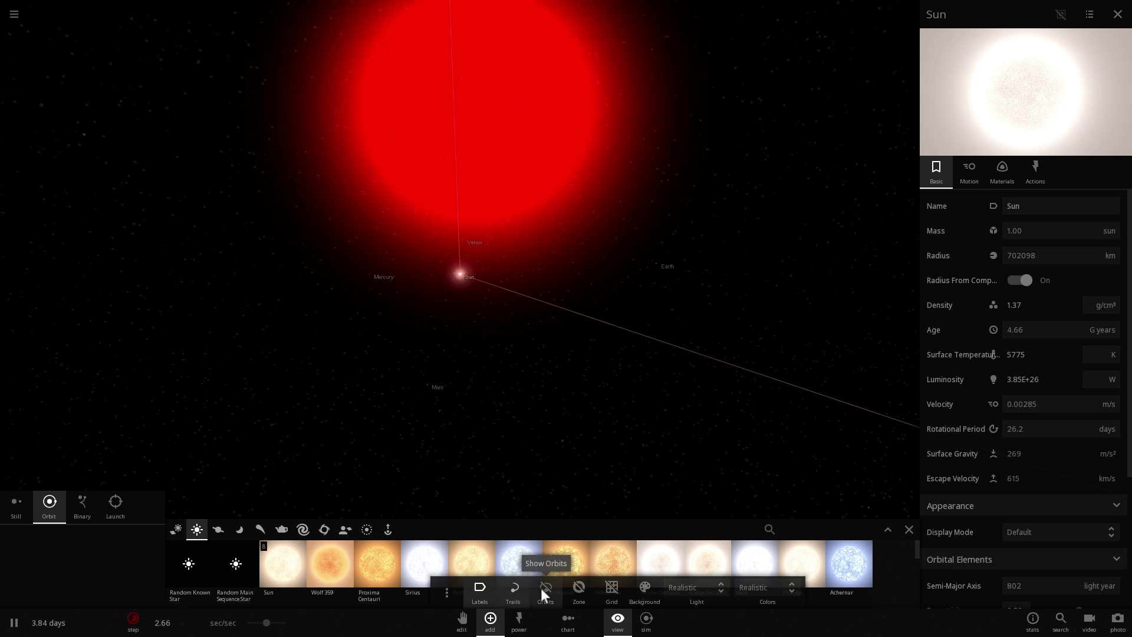
{"action": "left_click", "coordinate": [542, 589]}
- Examine the orbits around the Sun and the dark matter from near and far, with the simulation paused
{"action": "left_click_drag", "start_coordinate": [454, 403], "coordinate": [510, 454]}
{"action": "scroll", "coordinate": [508, 448], "scroll_direction": "down", "scroll_amount": 10}
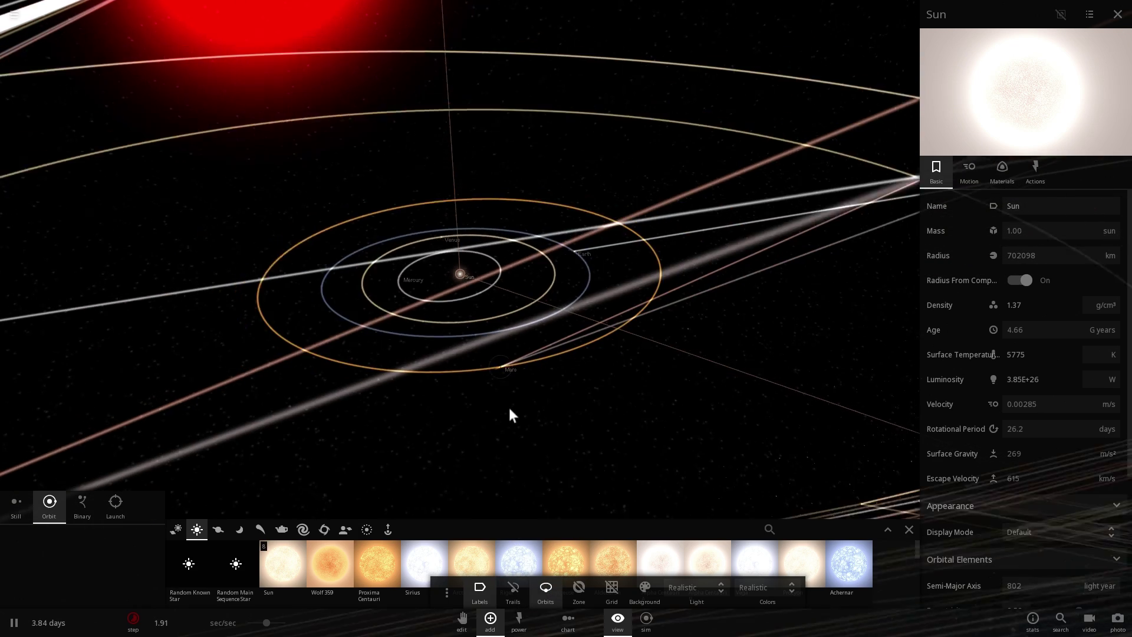
{"action": "scroll", "coordinate": [490, 402], "scroll_direction": "down", "scroll_amount": 10}
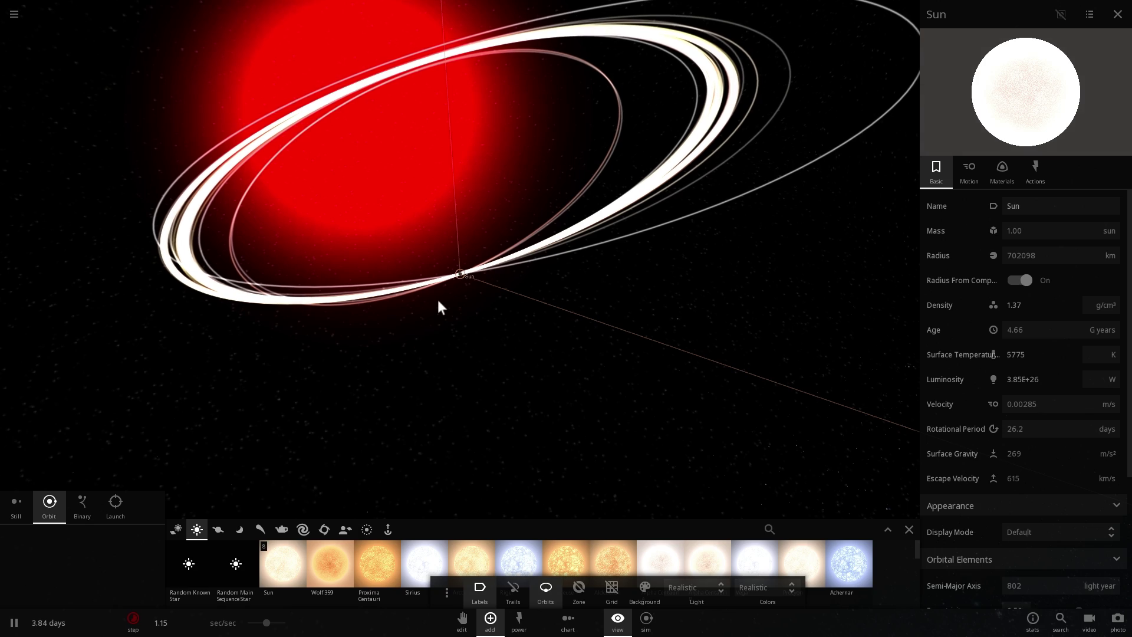
{"action": "left_click_drag", "start_coordinate": [438, 299], "coordinate": [455, 286]}
{"action": "scroll", "coordinate": [463, 277], "scroll_direction": "up", "scroll_amount": 5}
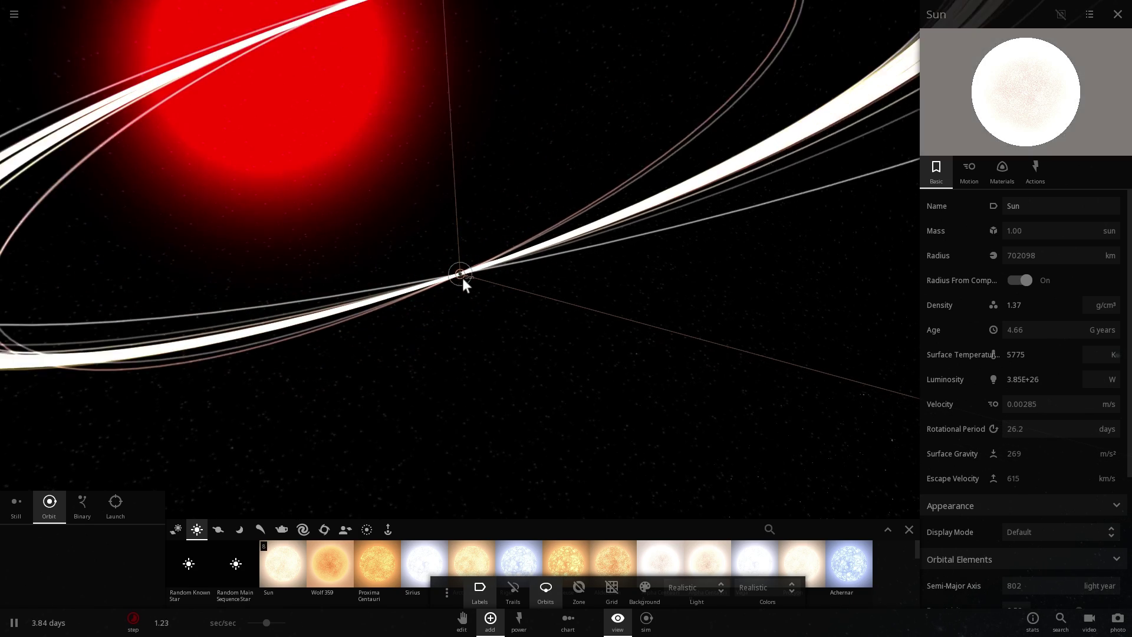
{"action": "scroll", "coordinate": [461, 279], "scroll_direction": "up", "scroll_amount": 6}
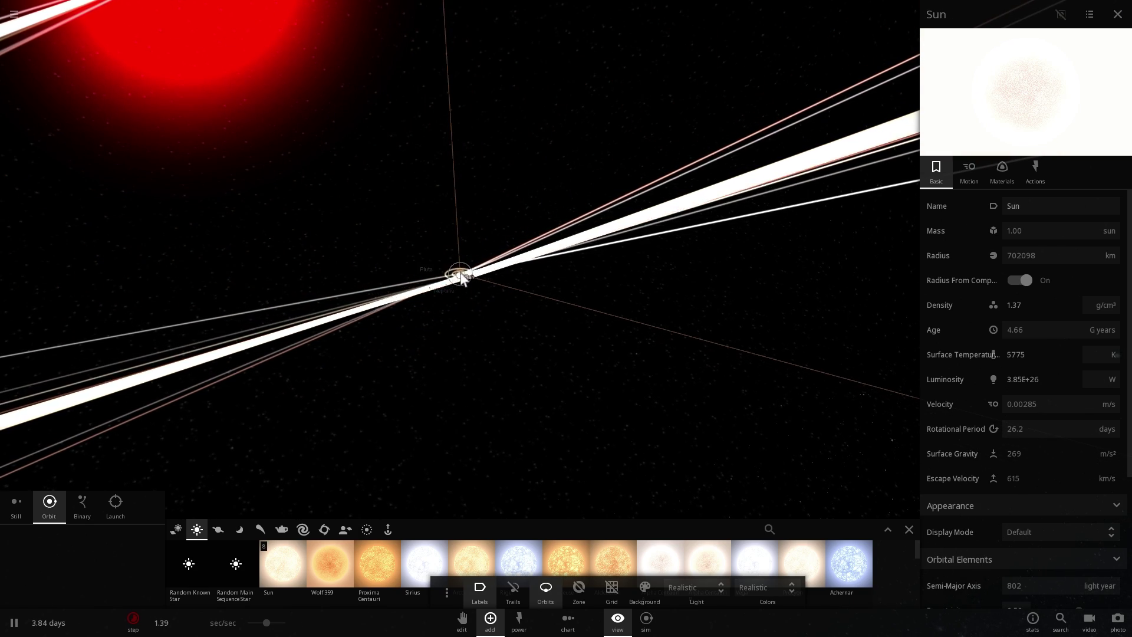
{"action": "key", "text": "space"}
{"action": "scroll", "coordinate": [460, 284], "scroll_direction": "down", "scroll_amount": 5}
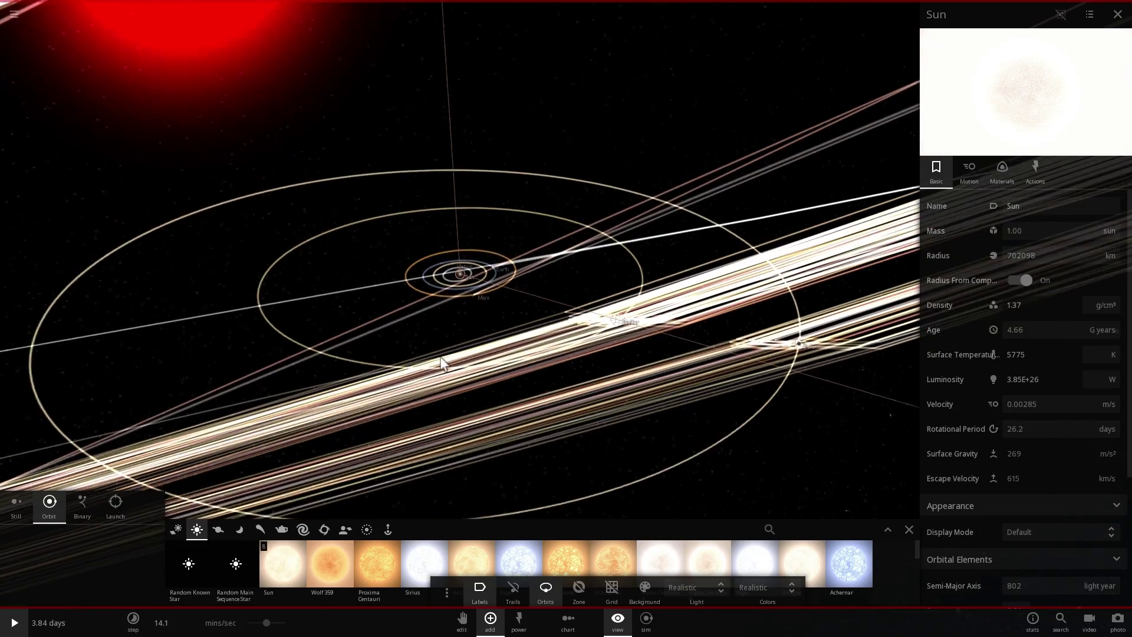
{"action": "left_click_drag", "start_coordinate": [535, 381], "coordinate": [661, 291]}
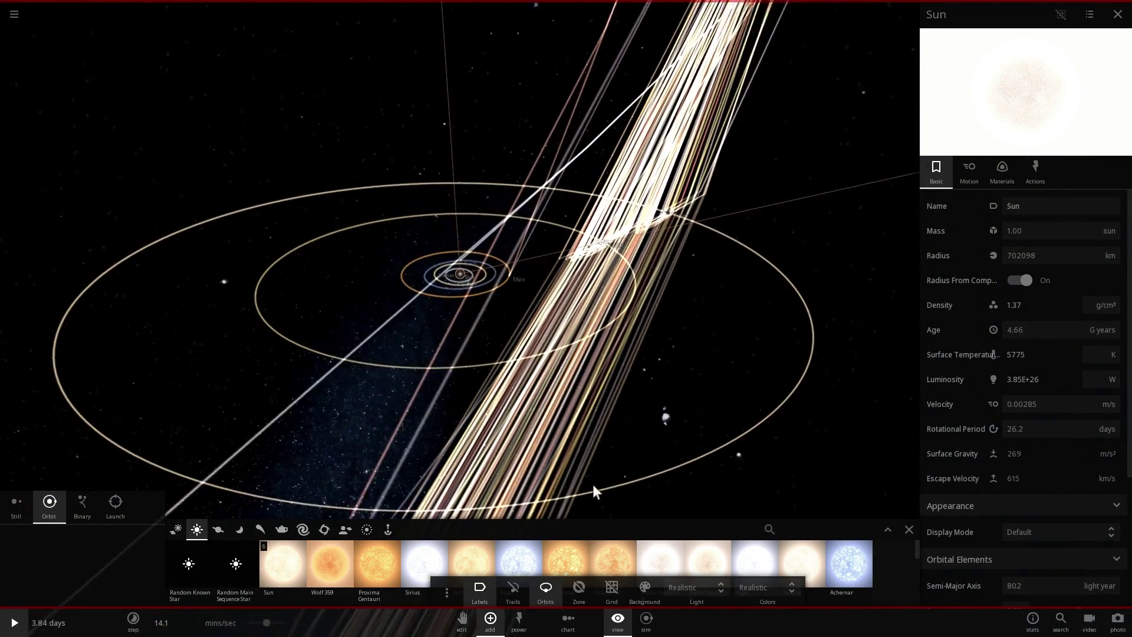
- Hide the orbits and delete Jupiter and Saturn together with their moons
{"action": "left_click", "coordinate": [542, 586]}
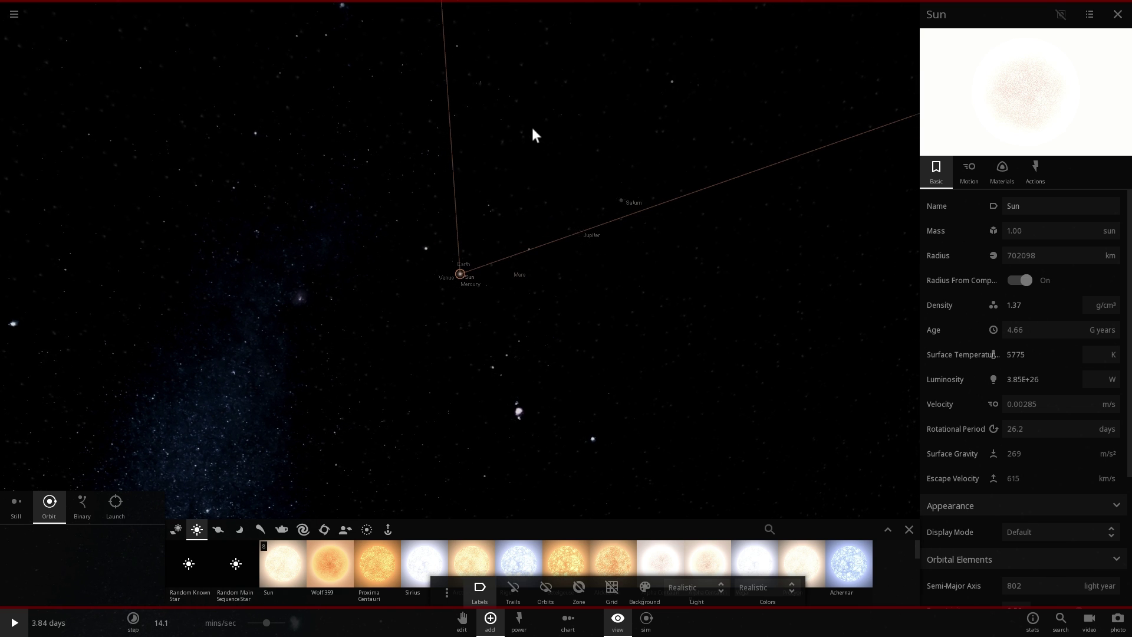
{"action": "left_click_drag", "start_coordinate": [529, 123], "coordinate": [721, 260]}
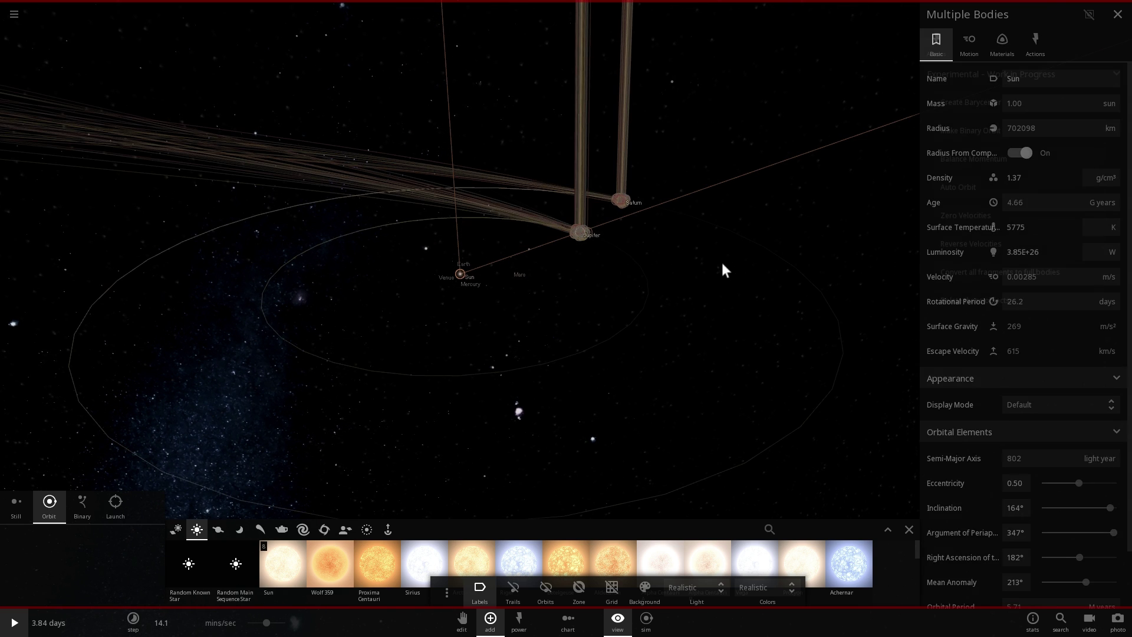
{"action": "key", "text": "Delete"}
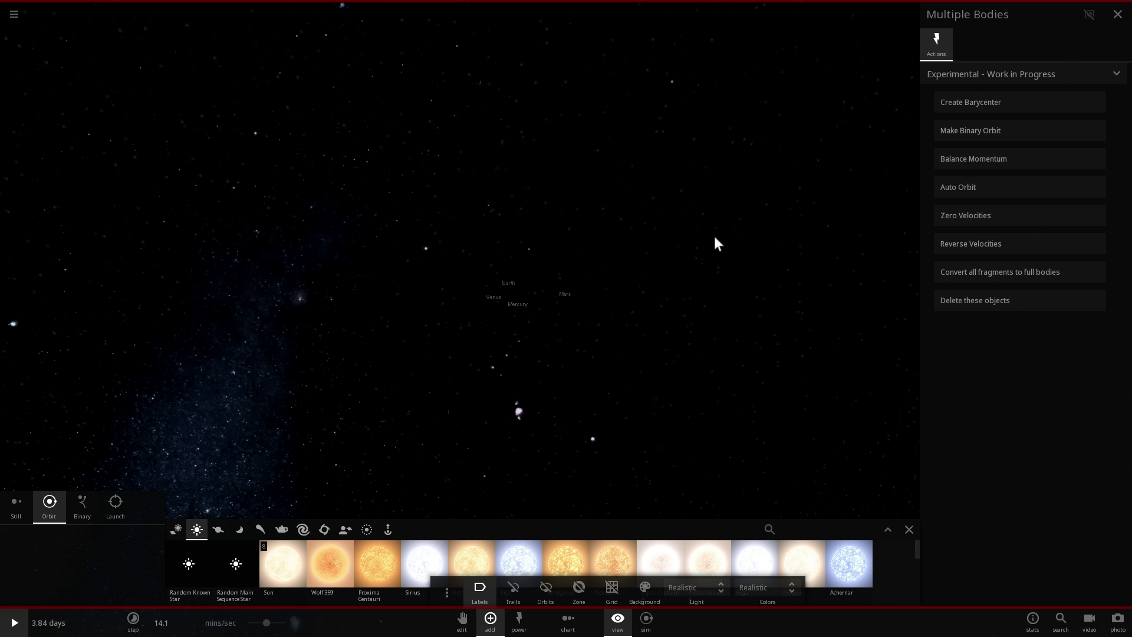
- Select Mars and inspect the remaining inner planets
{"action": "scroll", "coordinate": [705, 268], "scroll_direction": "down", "scroll_amount": 3}
{"action": "left_click_drag", "start_coordinate": [698, 303], "coordinate": [720, 335]}
{"action": "left_click", "coordinate": [504, 153]}
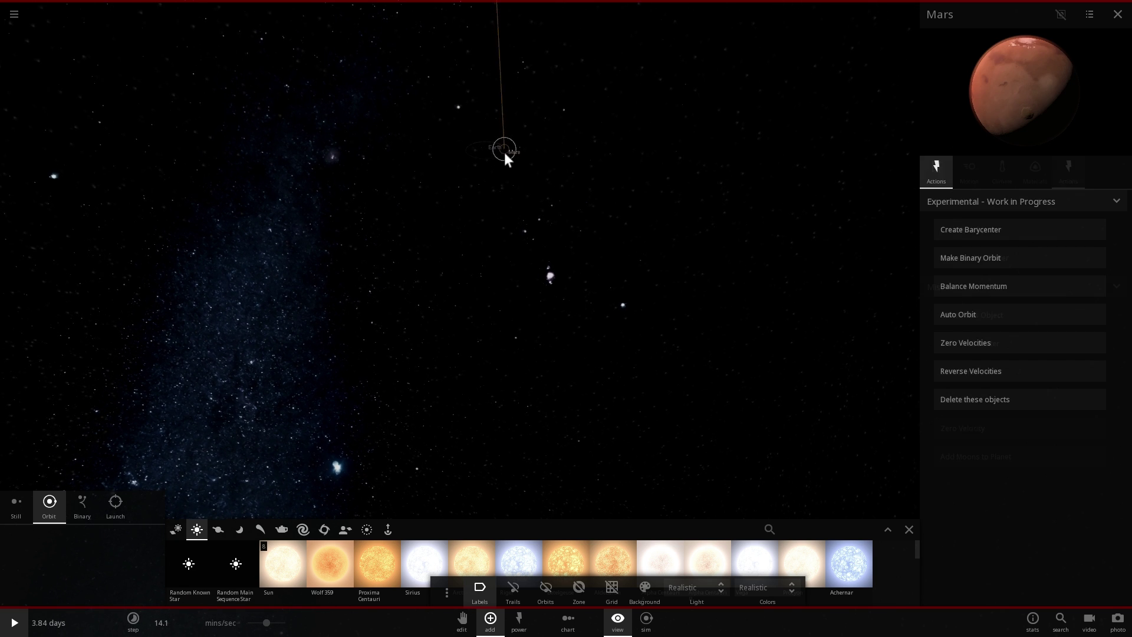
{"action": "scroll", "coordinate": [482, 267], "scroll_direction": "up", "scroll_amount": 5}
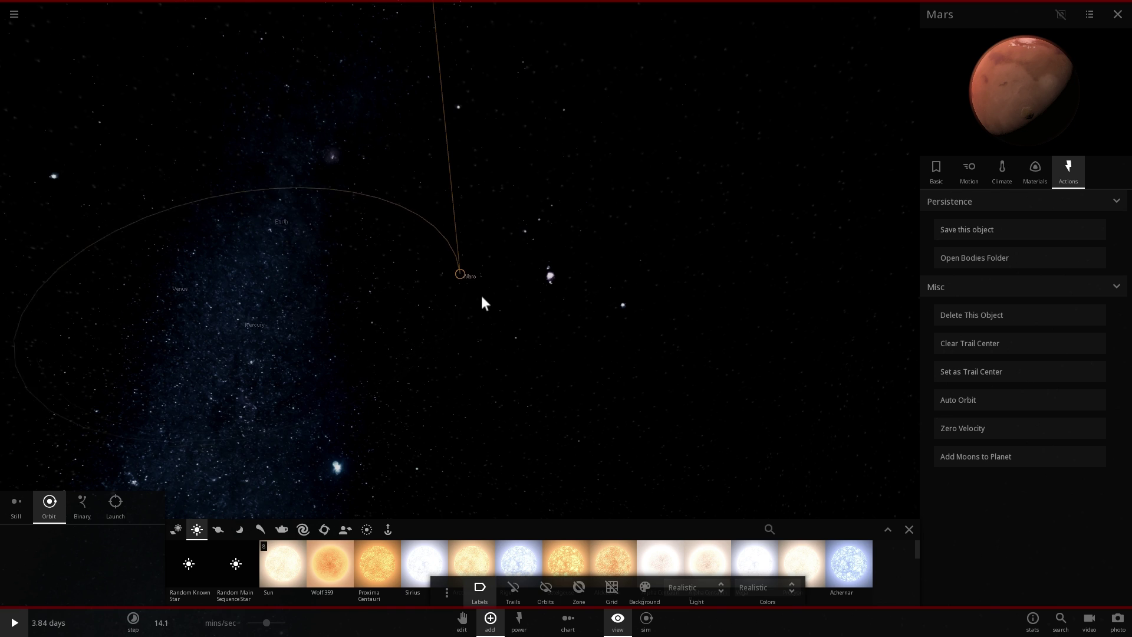
{"action": "left_click_drag", "start_coordinate": [483, 308], "coordinate": [283, 258]}
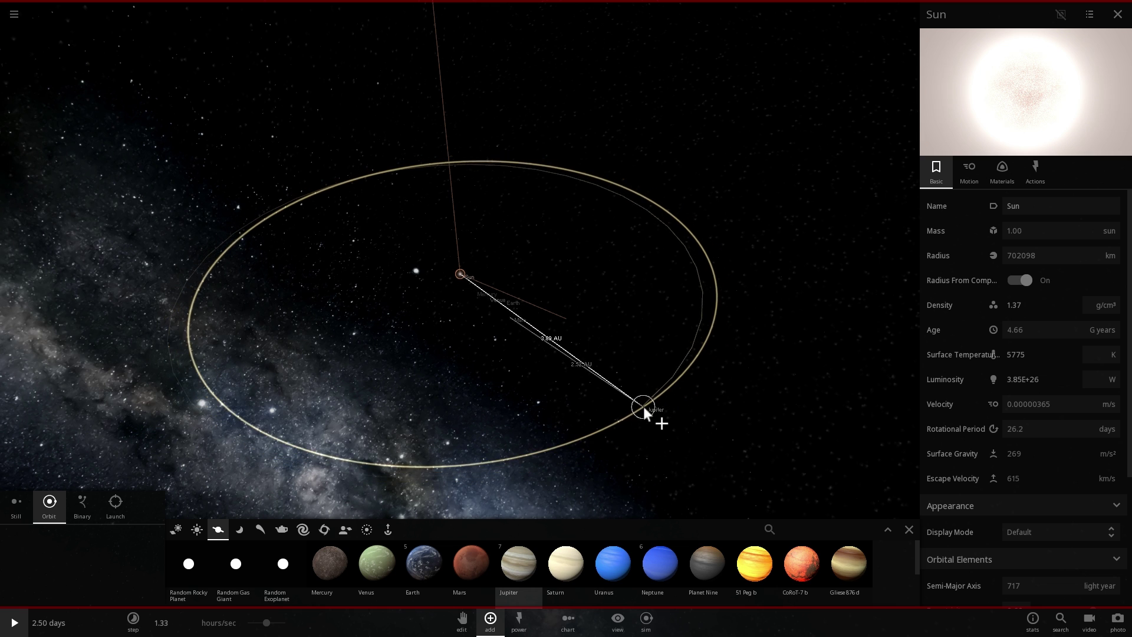
- Add Jupiter, Saturn, Uranus and Neptune in orbits around the Sun, each farther out than the previous one
{"action": "left_click", "coordinate": [642, 405]}
{"action": "left_click", "coordinate": [565, 563]}
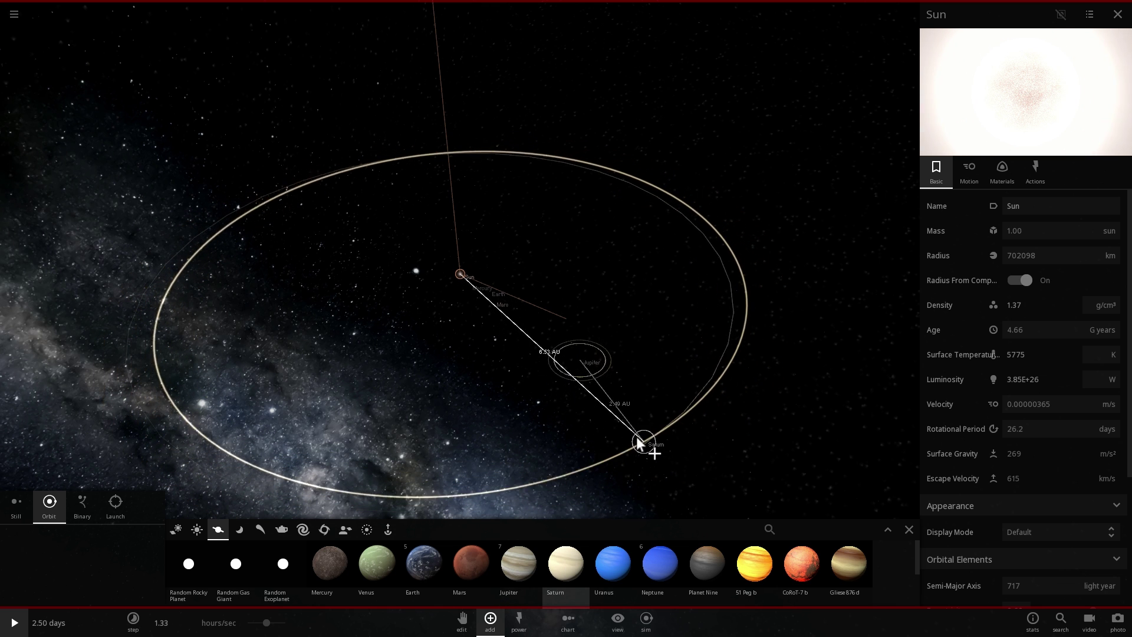
{"action": "left_click", "coordinate": [619, 428]}
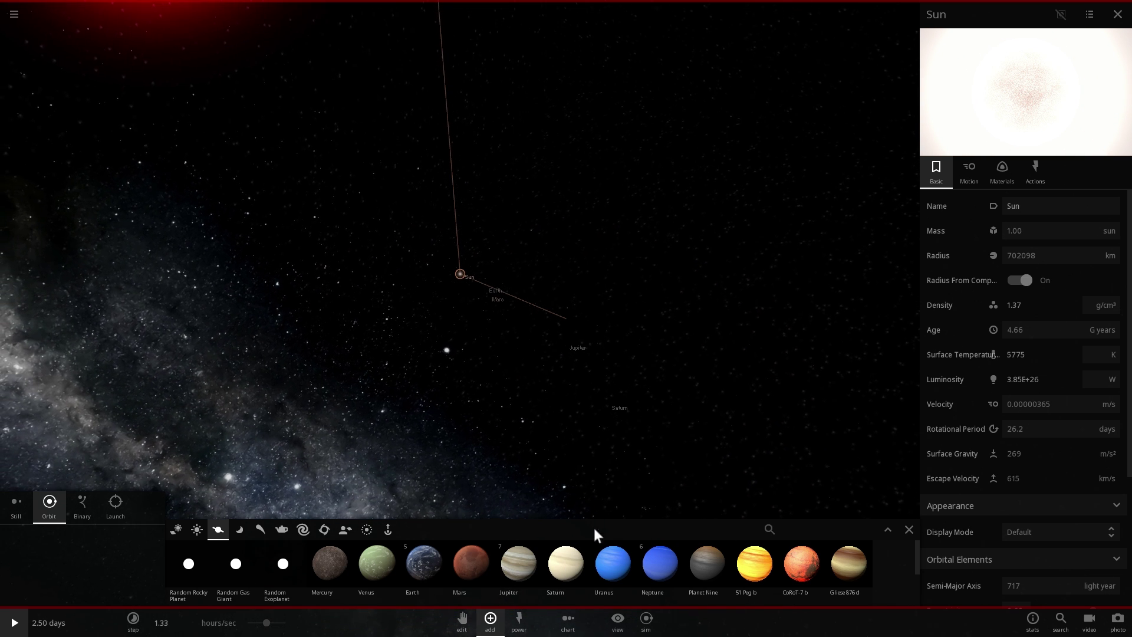
{"action": "left_click", "coordinate": [644, 563]}
{"action": "scroll", "coordinate": [647, 466], "scroll_direction": "down", "scroll_amount": 3}
{"action": "left_click", "coordinate": [644, 440]}
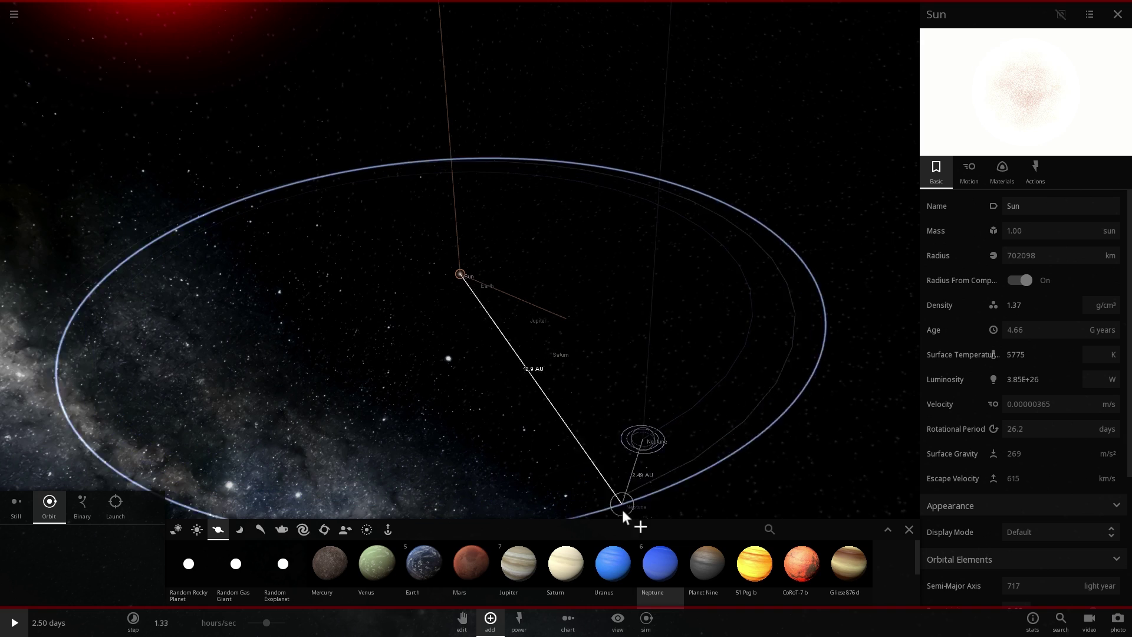
{"action": "left_click", "coordinate": [596, 407]}
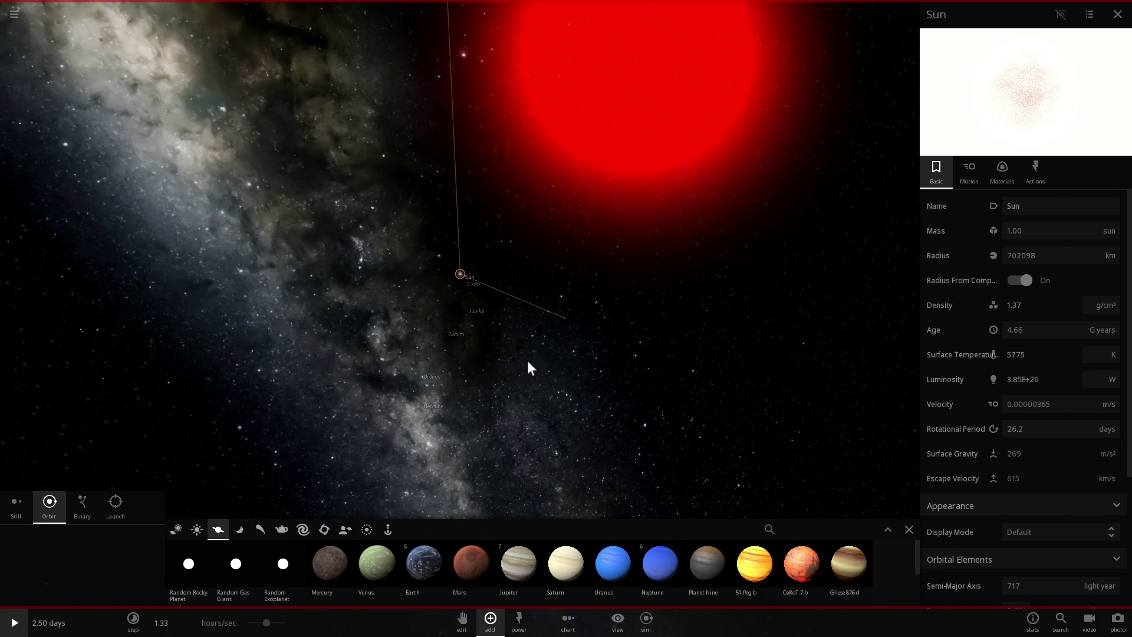
- Resume the simulation and raise its speed to about 1.56 months/sec
{"action": "key", "text": "space"}
{"action": "left_click_drag", "start_coordinate": [534, 354], "coordinate": [472, 424]}
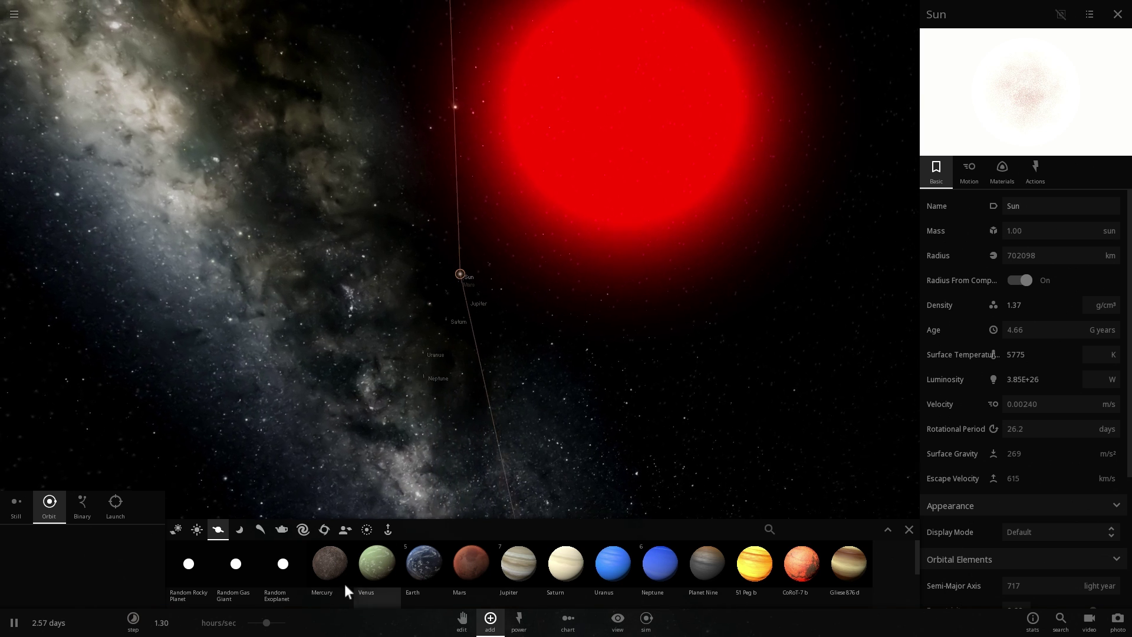
{"action": "left_click_drag", "start_coordinate": [269, 628], "coordinate": [290, 628]}
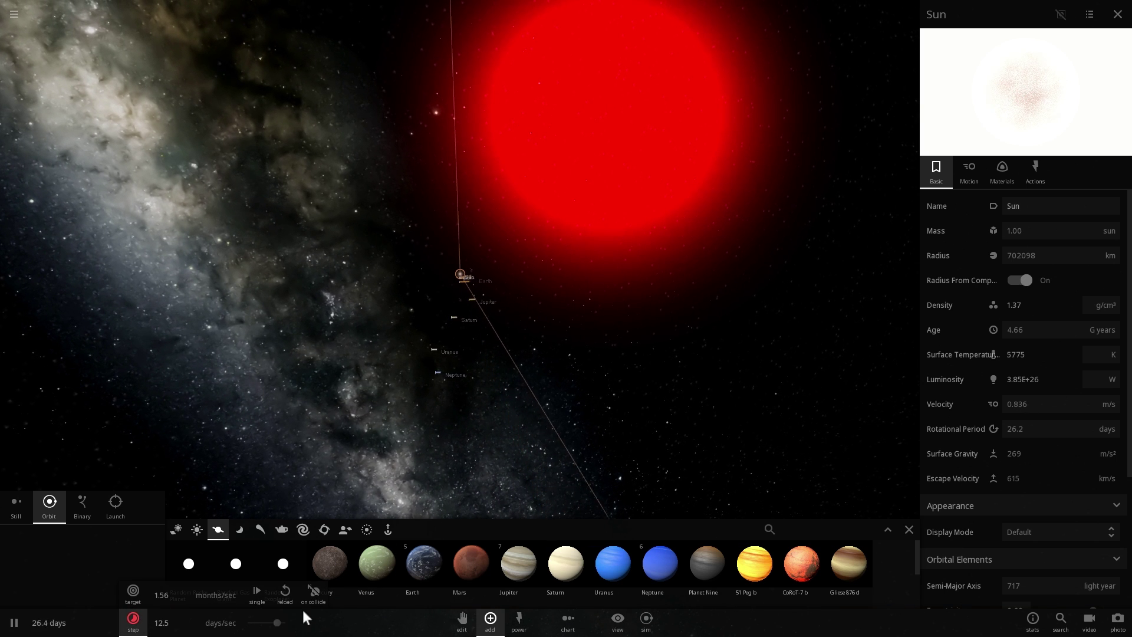
{"action": "left_click_drag", "start_coordinate": [510, 399], "coordinate": [567, 403]}
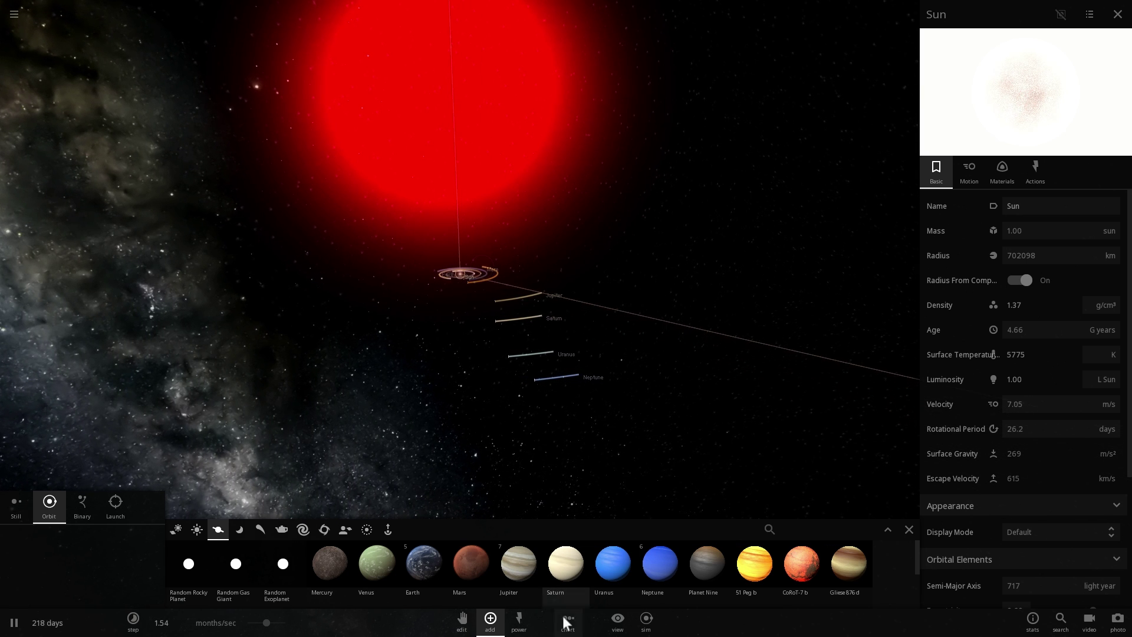
- Turn on the orbit display and examine the planets' orbits and the Sun's orbit around the dark matter
{"action": "left_click", "coordinate": [617, 618]}
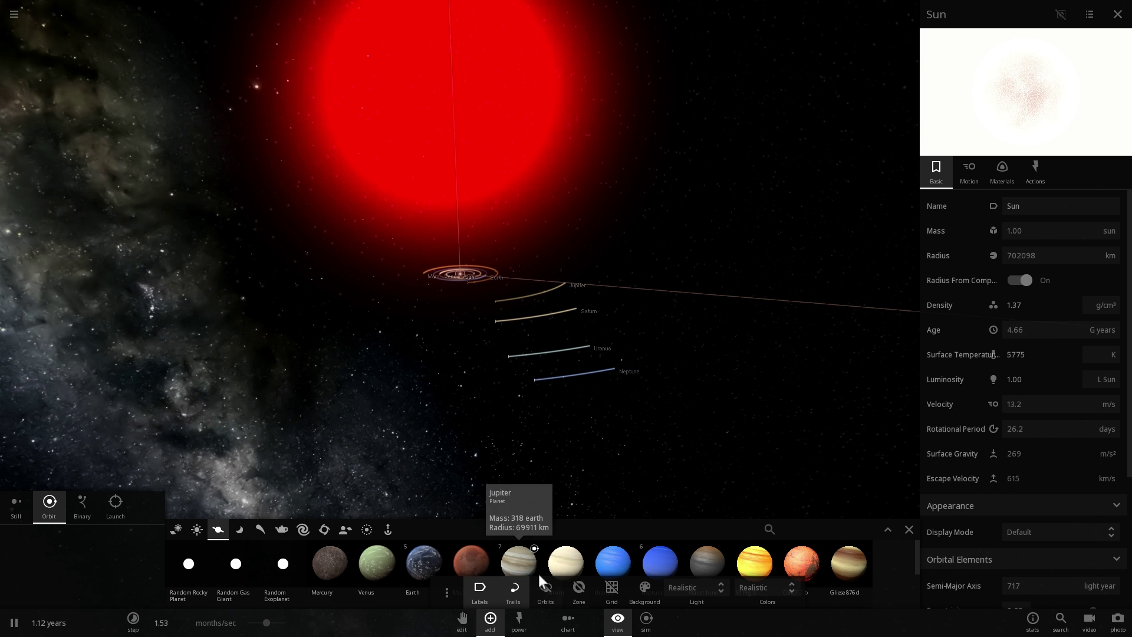
{"action": "left_click", "coordinate": [548, 596]}
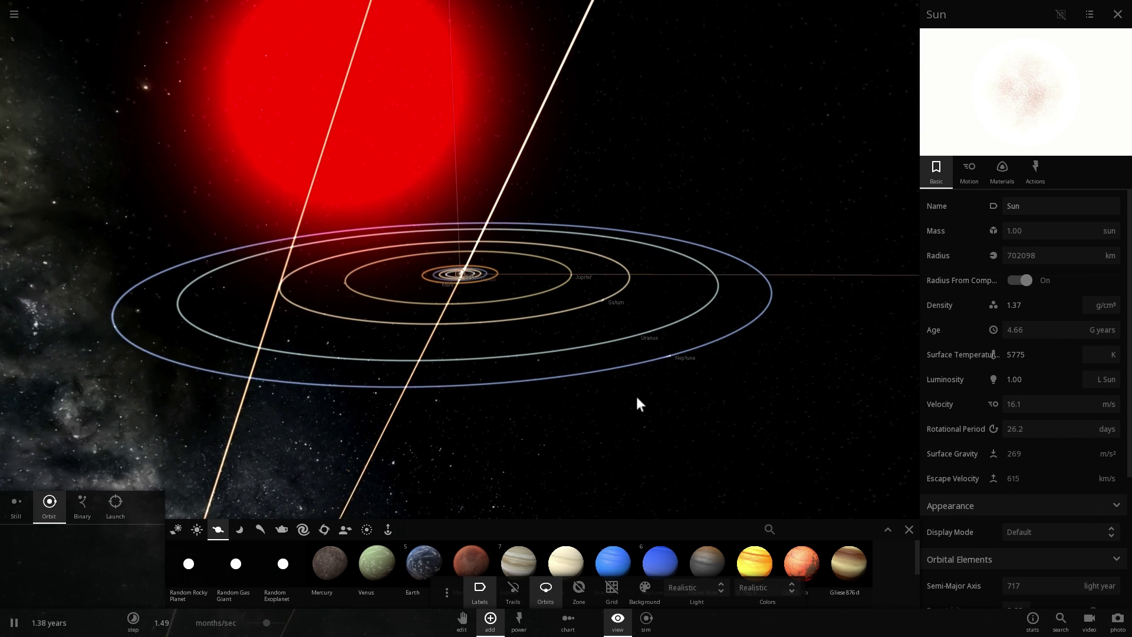
{"action": "scroll", "coordinate": [519, 389], "scroll_direction": "down", "scroll_amount": 5}
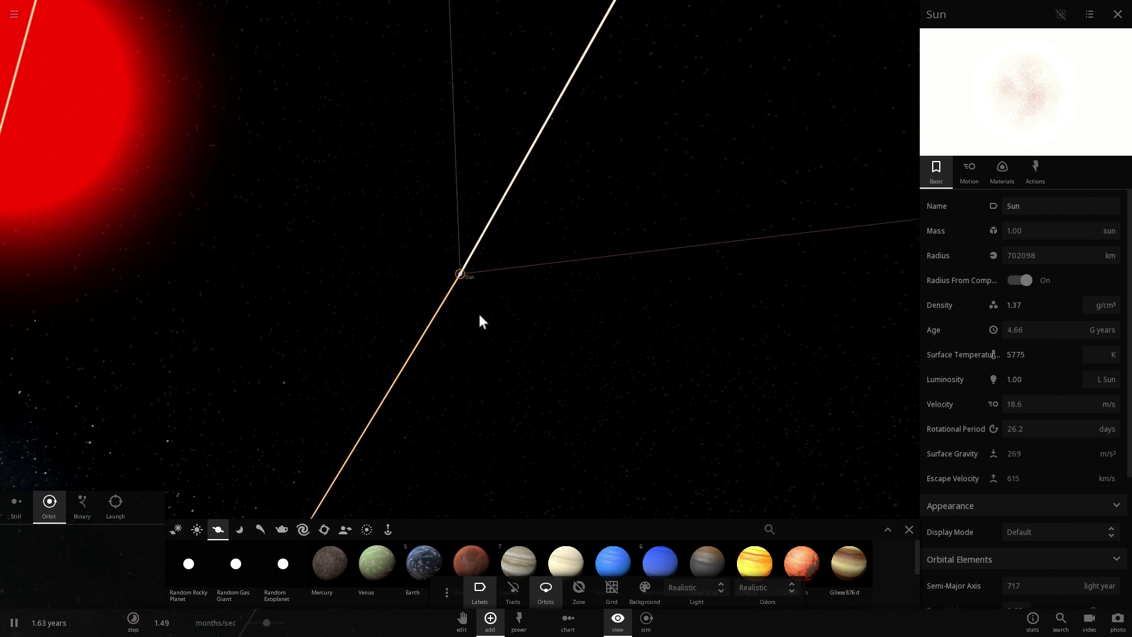
{"action": "scroll", "coordinate": [469, 292], "scroll_direction": "down", "scroll_amount": 5}
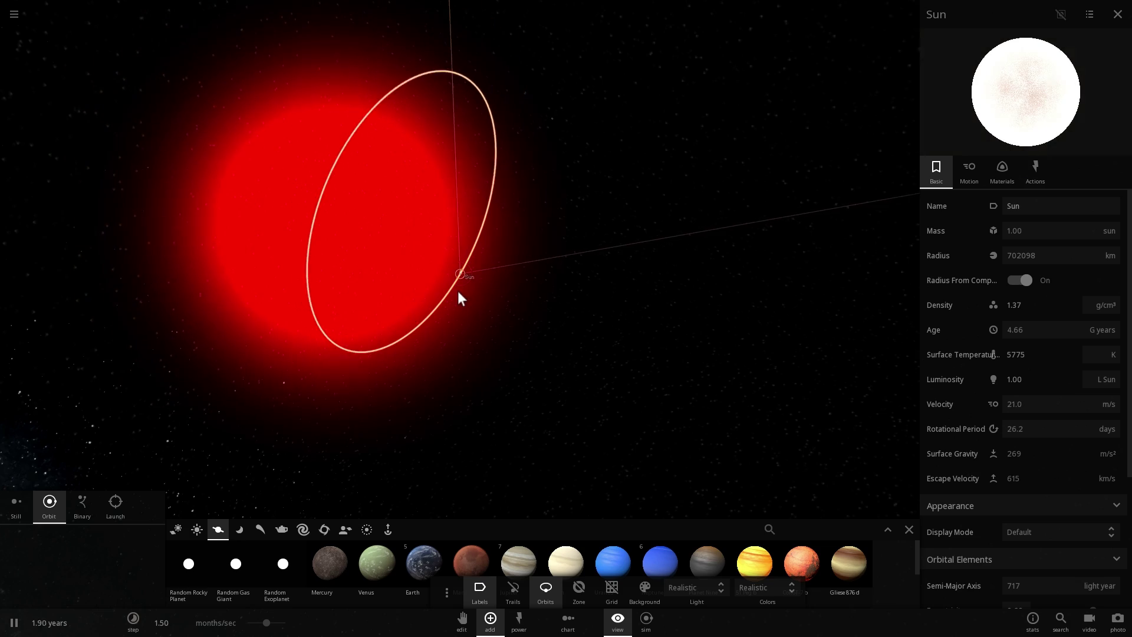
{"action": "left_click_drag", "start_coordinate": [494, 290], "coordinate": [552, 303]}
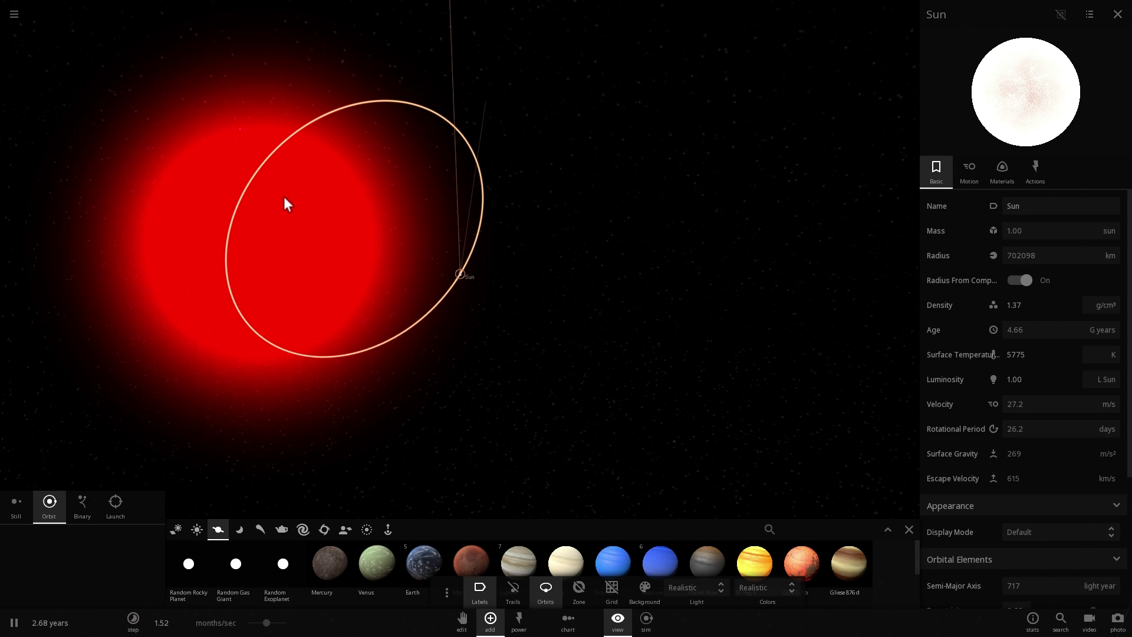
{"action": "scroll", "coordinate": [458, 280], "scroll_direction": "up", "scroll_amount": 5}
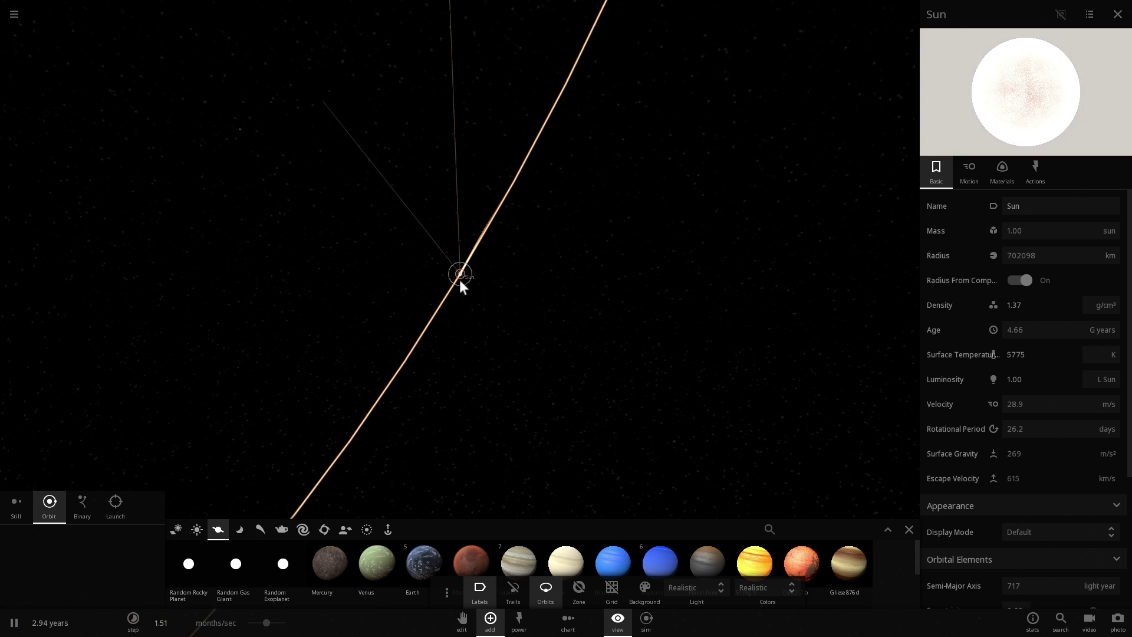
{"action": "scroll", "coordinate": [458, 278], "scroll_direction": "down", "scroll_amount": 10}
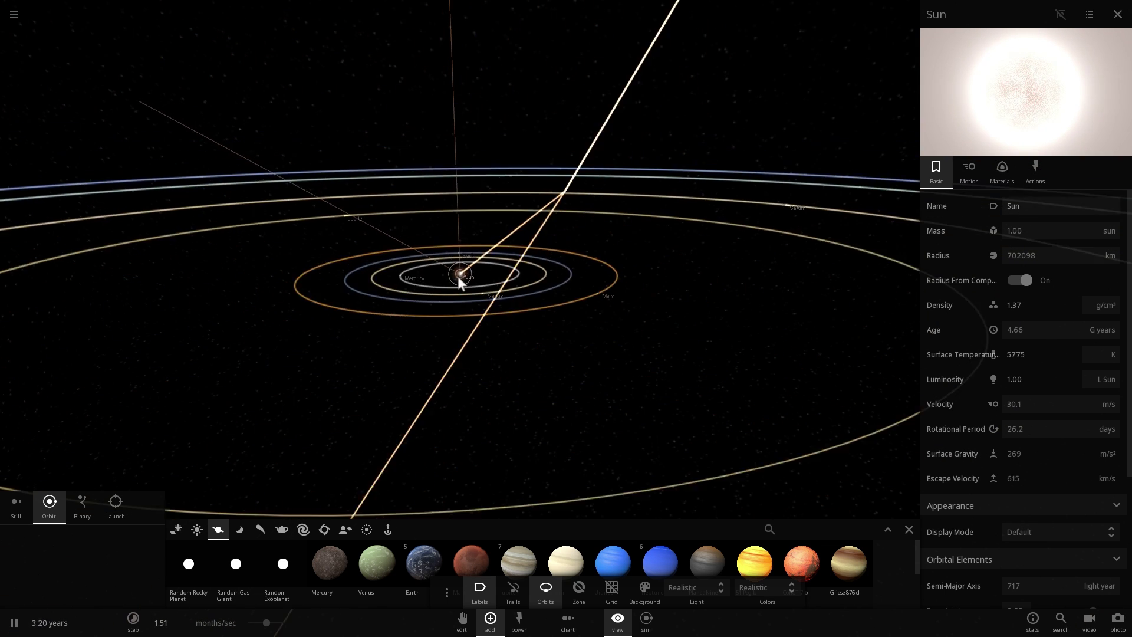
- Slow the simulation to about 1.4 days/sec and add the star Proxima Centauri in orbit around the dark matter
{"action": "left_click_drag", "start_coordinate": [266, 623], "coordinate": [249, 625]}
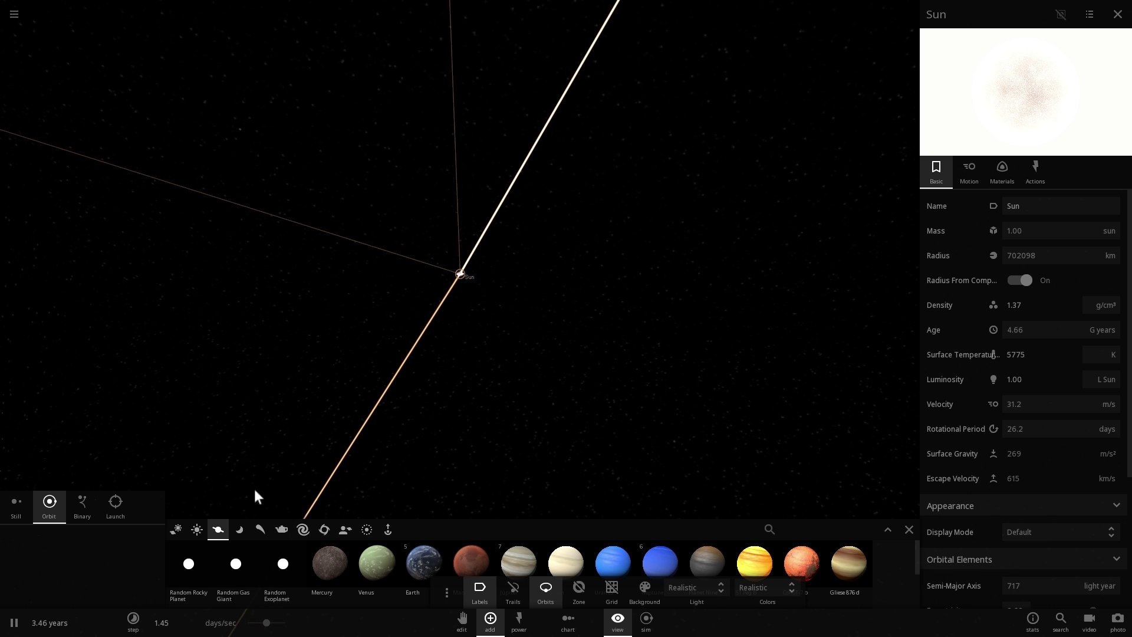
{"action": "left_click", "coordinate": [200, 530]}
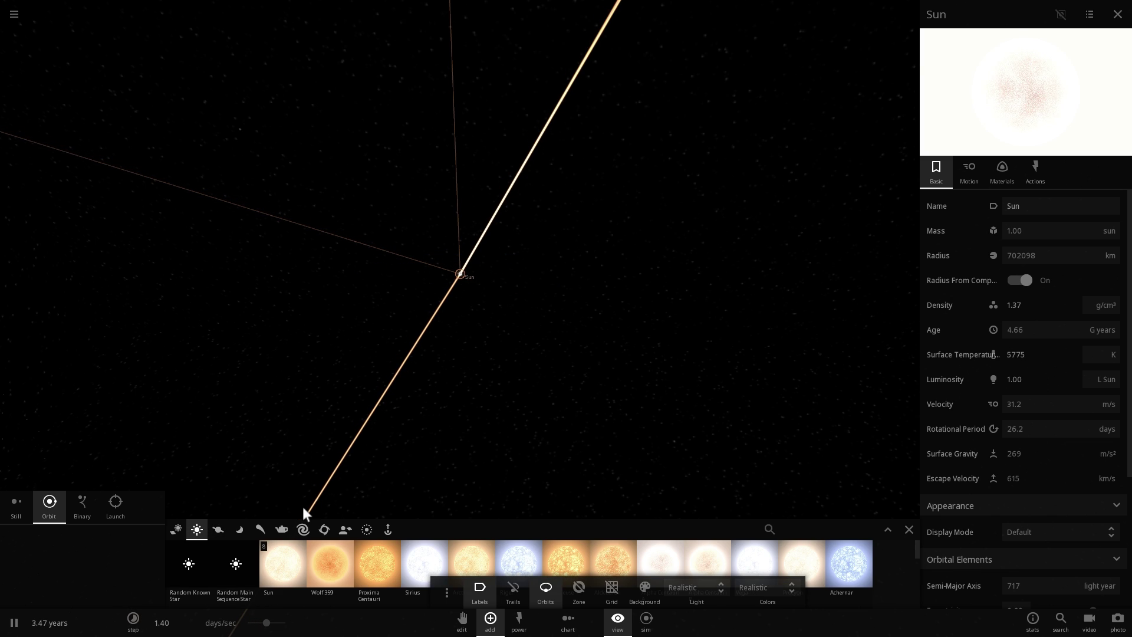
{"action": "left_click", "coordinate": [369, 576]}
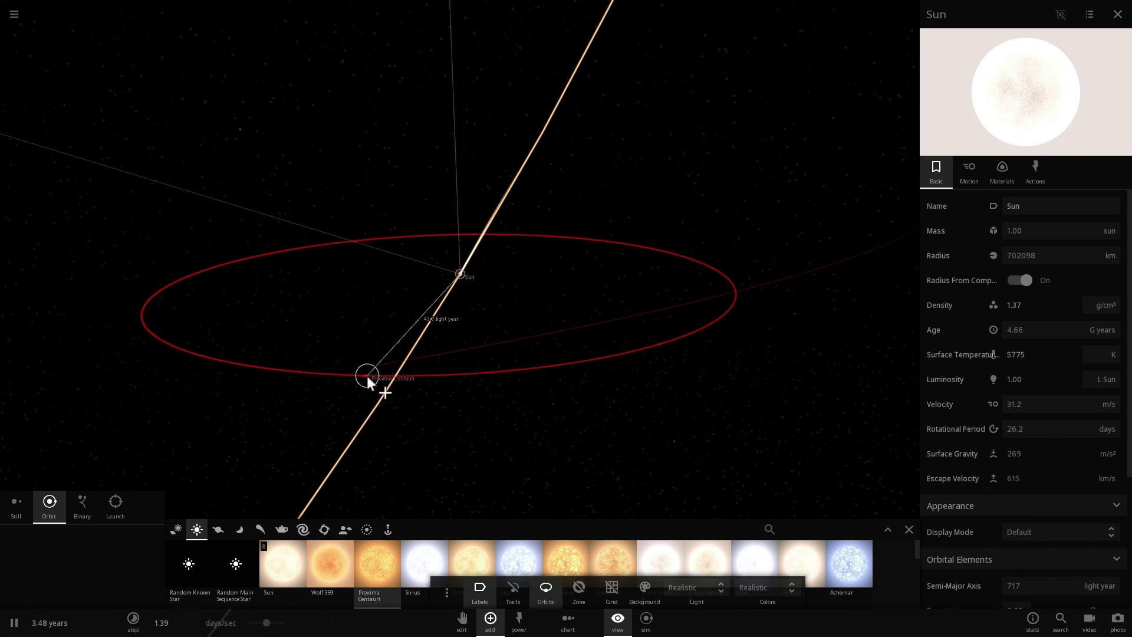
{"action": "scroll", "coordinate": [355, 365], "scroll_direction": "down", "scroll_amount": 3}
{"action": "left_click_drag", "start_coordinate": [351, 368], "coordinate": [371, 401]}
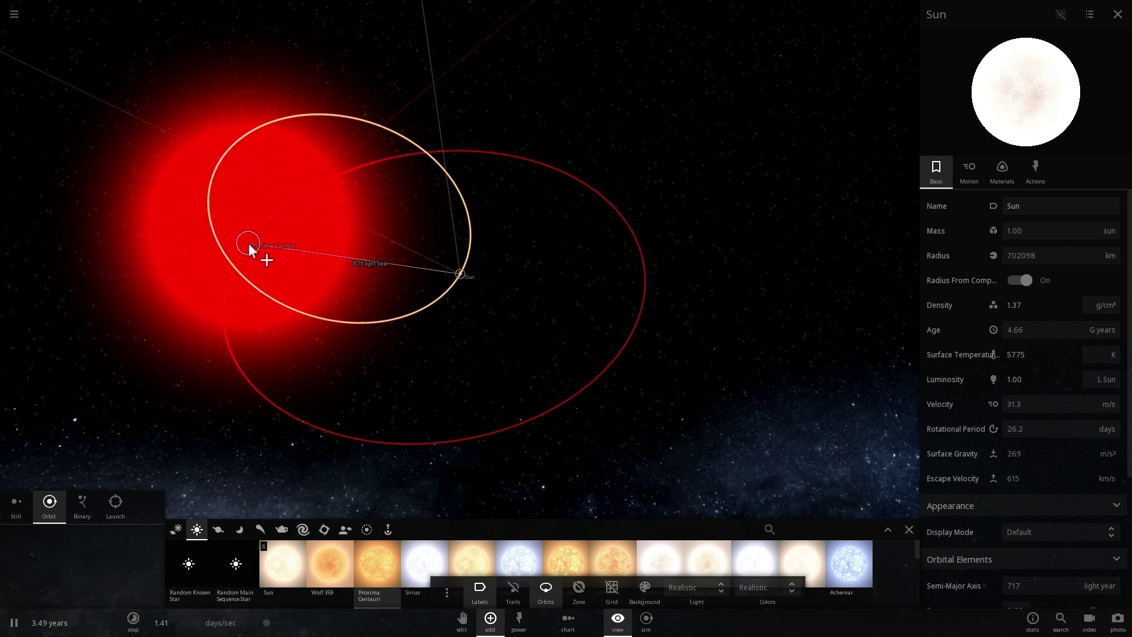
{"action": "left_click", "coordinate": [248, 243]}
{"action": "double_click", "coordinate": [249, 243]}
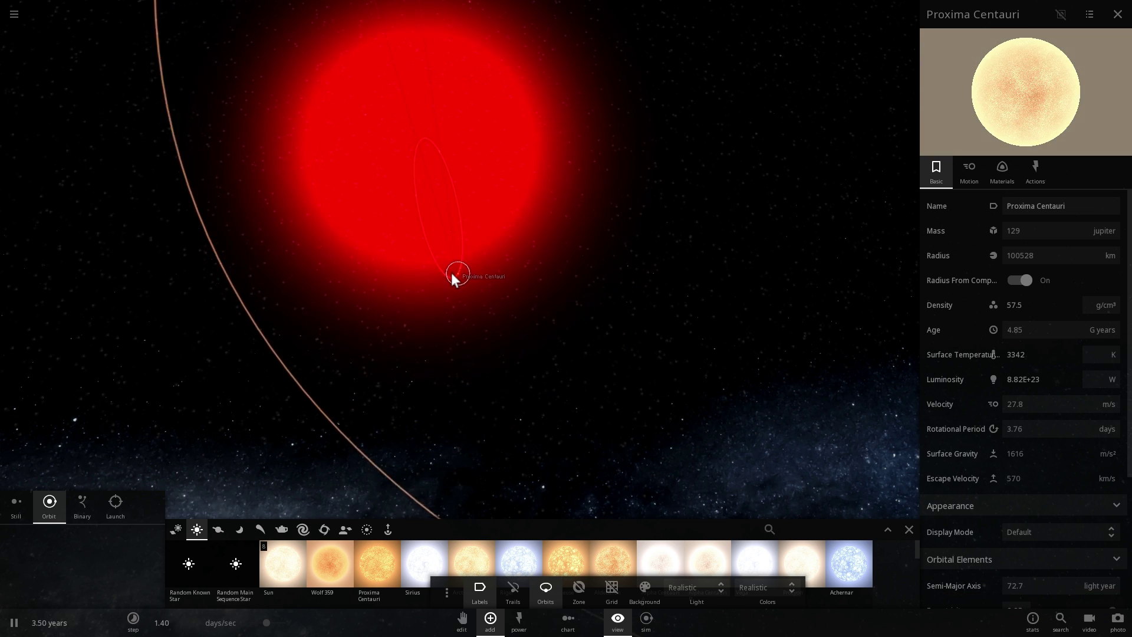
- Examine Proxima Centauri's orbit around the dark matter and compare it with the Sun's and its planets' orbits
{"action": "left_click_drag", "start_coordinate": [458, 274], "coordinate": [478, 116]}
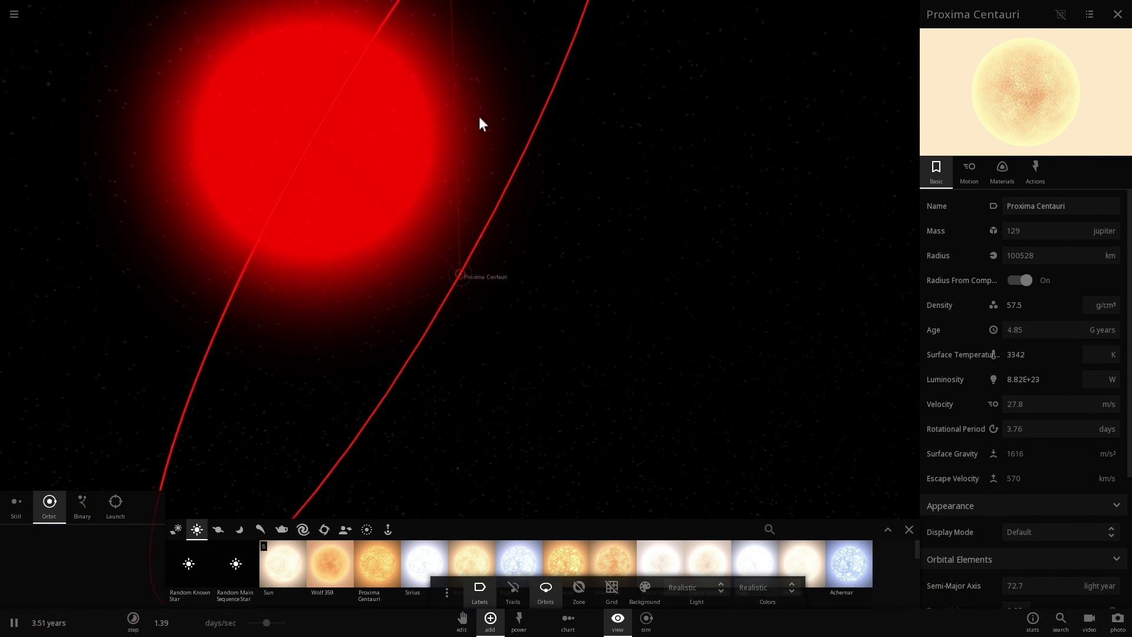
{"action": "left_click_drag", "start_coordinate": [494, 236], "coordinate": [457, 280]}
{"action": "scroll", "coordinate": [464, 278], "scroll_direction": "up", "scroll_amount": 4}
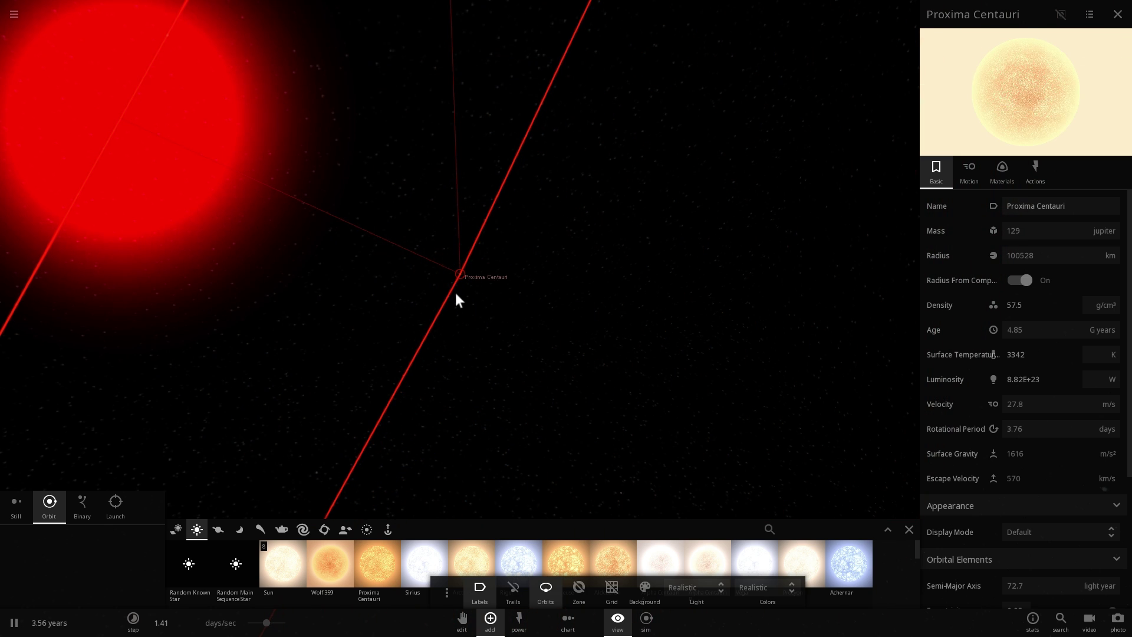
{"action": "scroll", "coordinate": [462, 293], "scroll_direction": "down", "scroll_amount": 6}
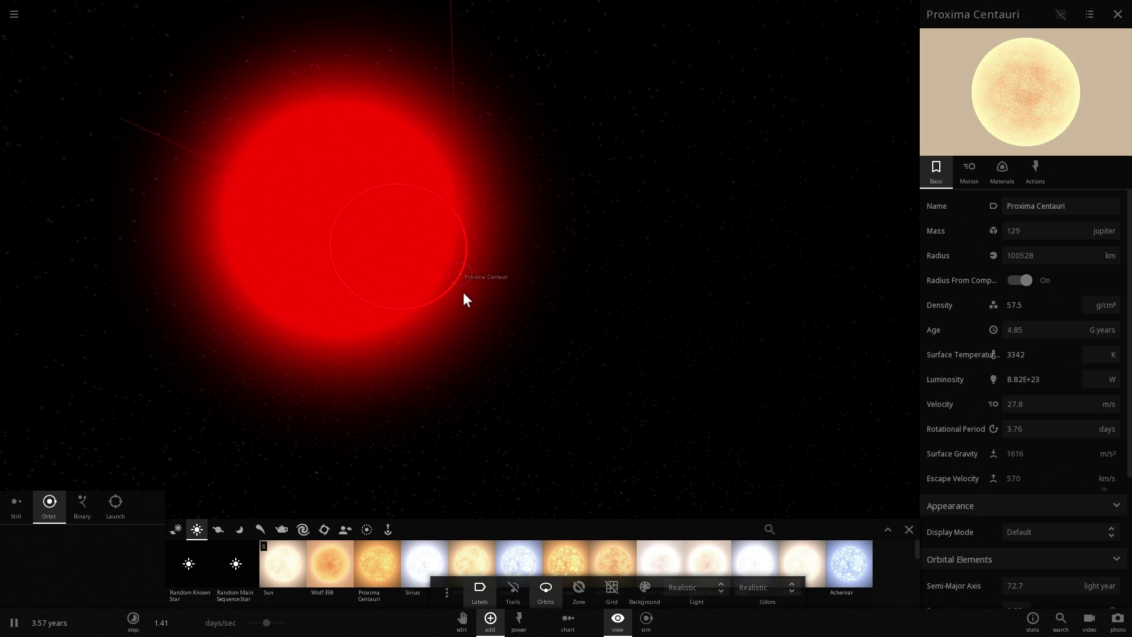
{"action": "scroll", "coordinate": [462, 291], "scroll_direction": "down", "scroll_amount": 6}
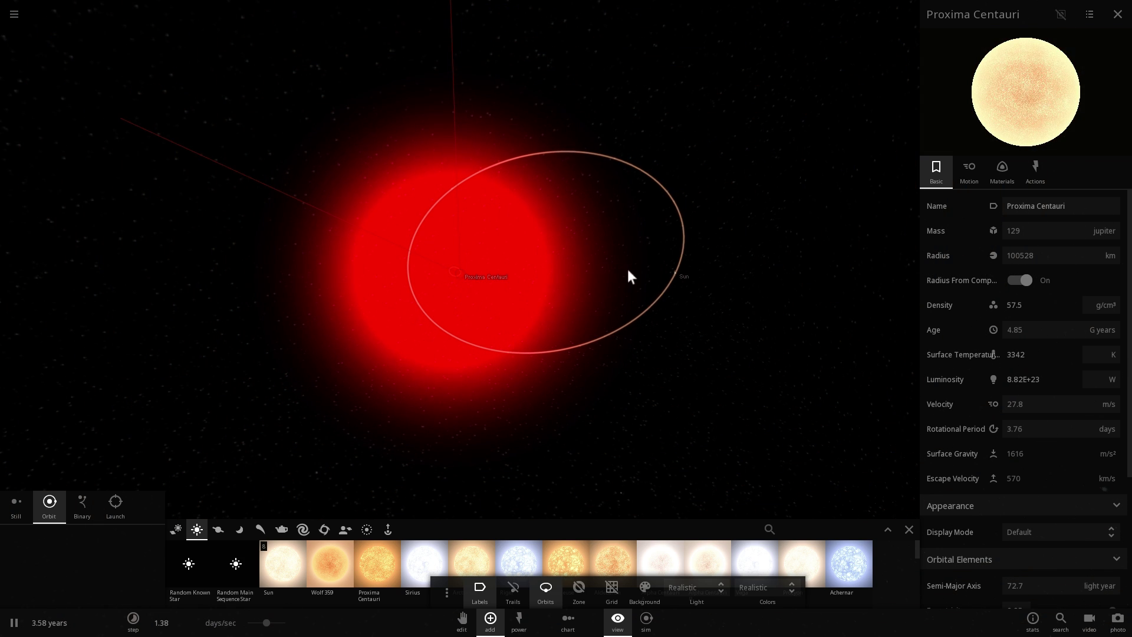
{"action": "mouse_move", "coordinate": [670, 281]}
{"action": "left_mouse_down"}
{"action": "mouse_move", "coordinate": [667, 296]}
{"action": "mouse_move", "coordinate": [549, 307]}
{"action": "mouse_move", "coordinate": [451, 281]}
{"action": "left_mouse_up"}
{"action": "scroll", "coordinate": [458, 282], "scroll_direction": "up", "scroll_amount": 4}
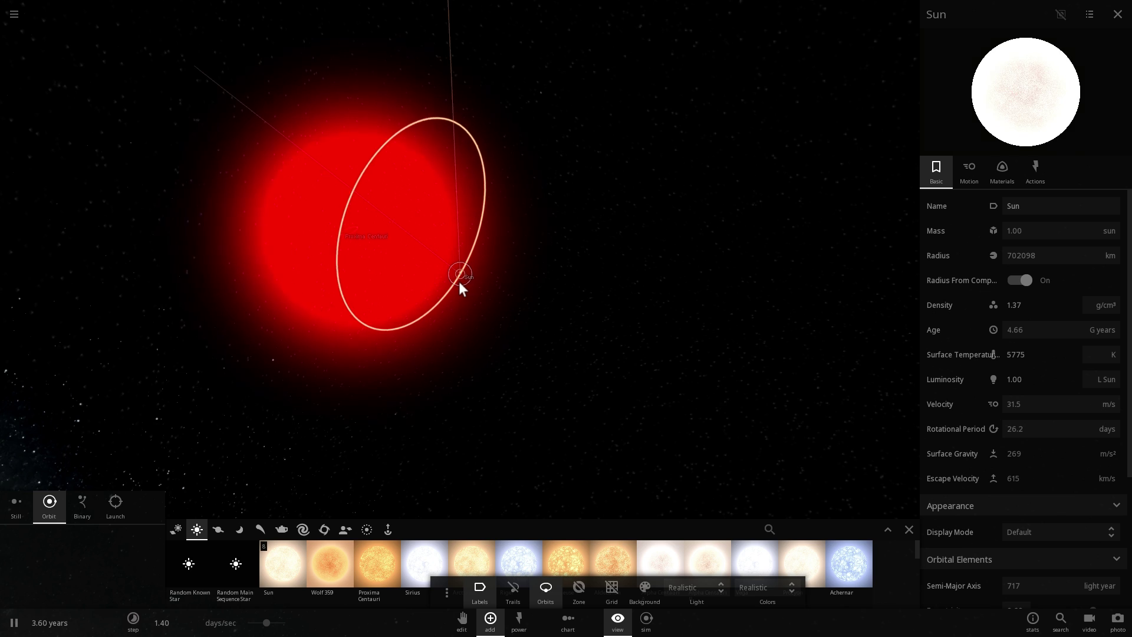
{"action": "scroll", "coordinate": [459, 282], "scroll_direction": "up", "scroll_amount": 3}
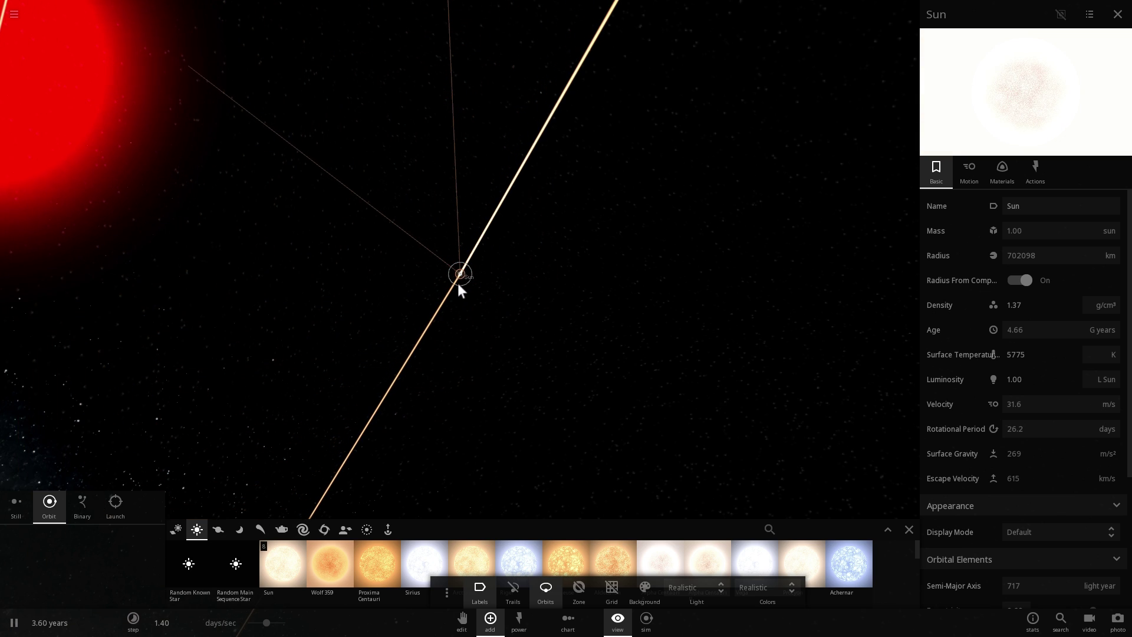
{"action": "scroll", "coordinate": [458, 284], "scroll_direction": "up", "scroll_amount": 5}
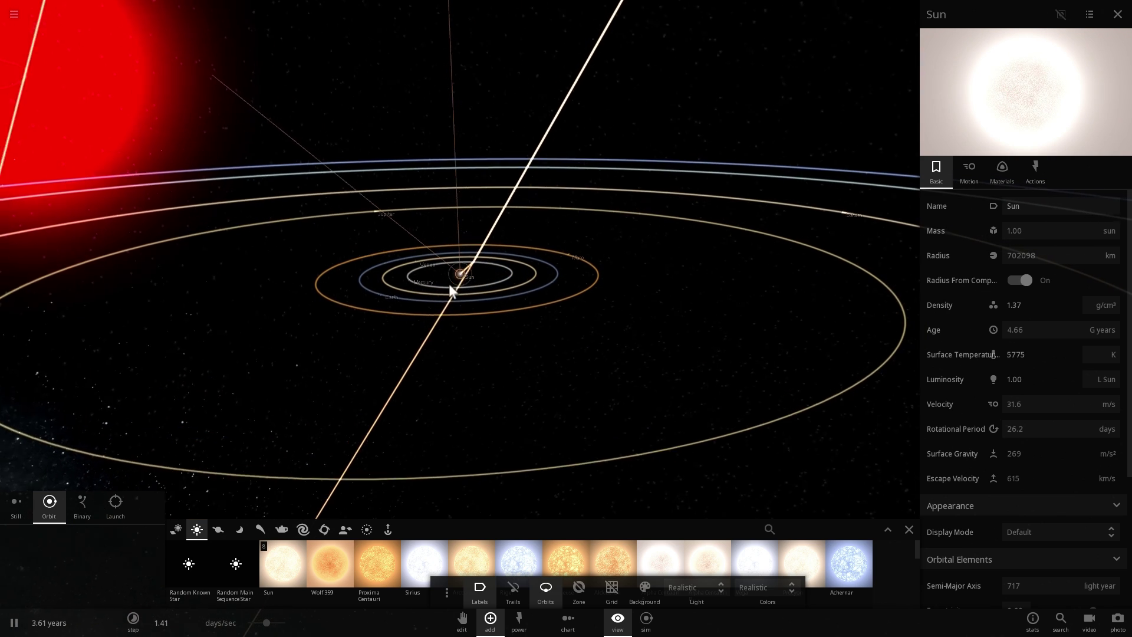
{"action": "left_click_drag", "start_coordinate": [433, 273], "coordinate": [429, 273]}
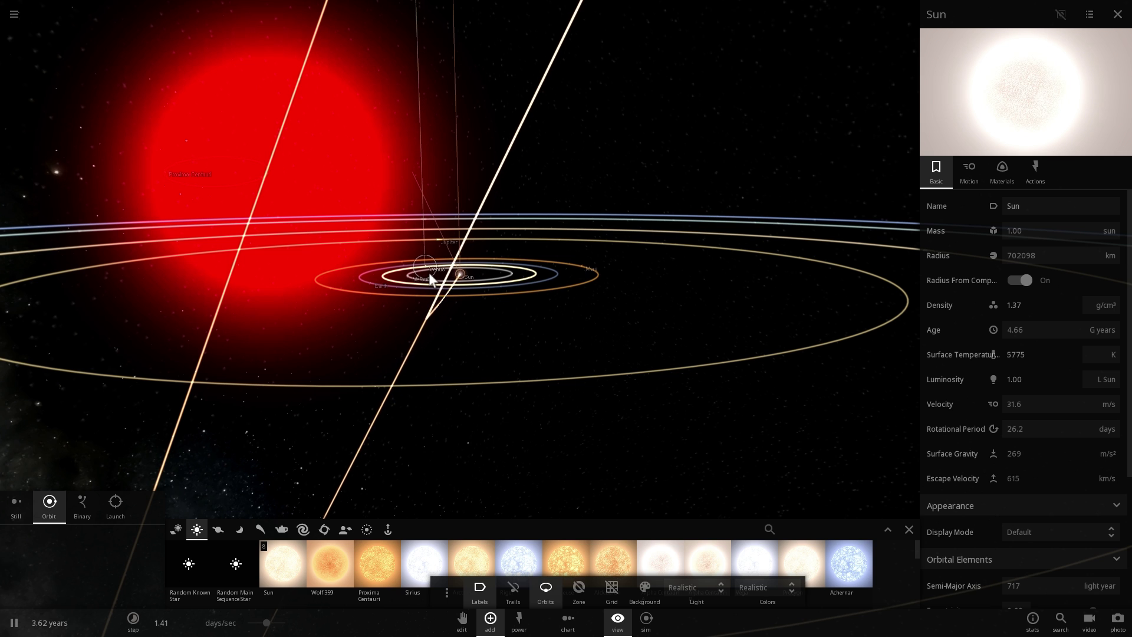
{"action": "left_click_drag", "start_coordinate": [505, 305], "coordinate": [478, 308]}
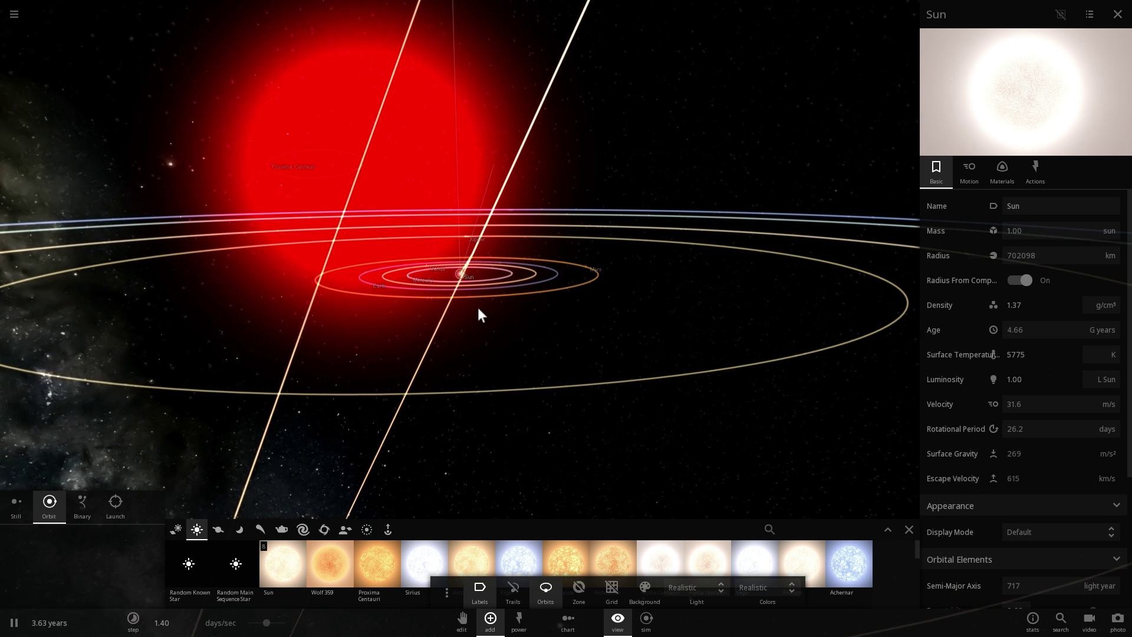
- Turn off the orbit display and select the solar system dark matter particle
{"action": "left_click", "coordinate": [546, 586]}
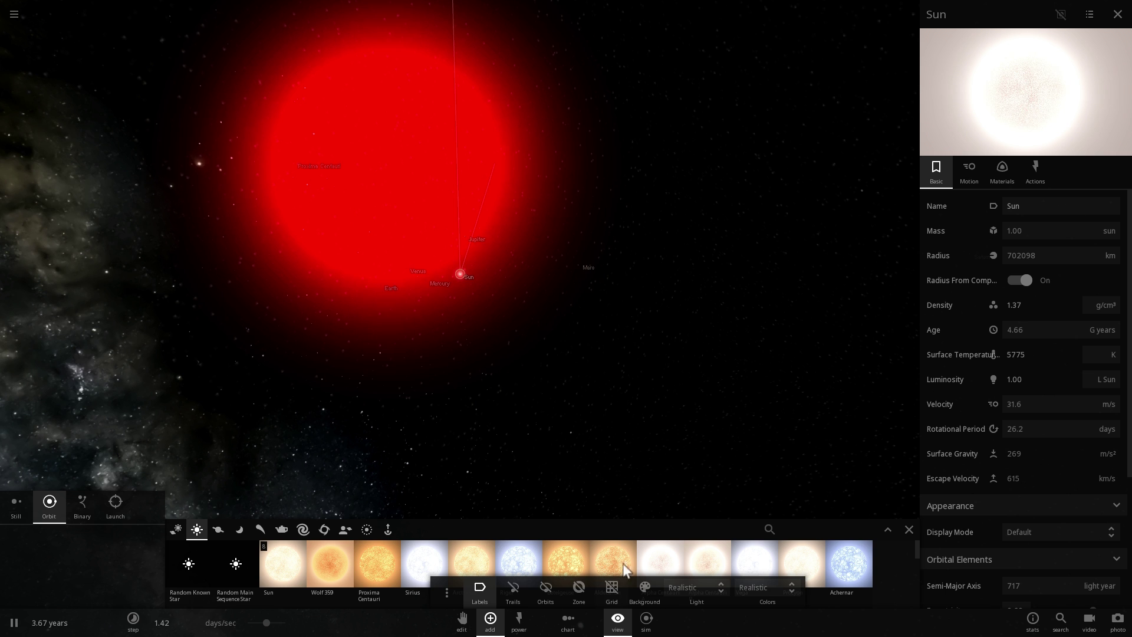
{"action": "left_click_drag", "start_coordinate": [551, 353], "coordinate": [533, 345]}
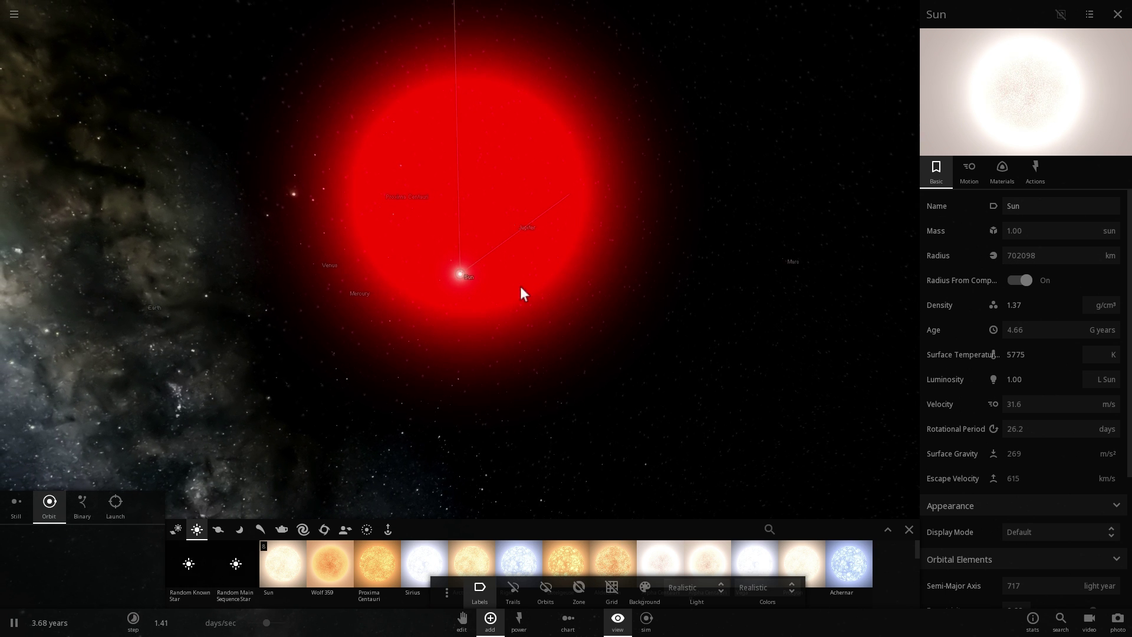
{"action": "left_click", "coordinate": [454, 215]}
{"action": "left_click_drag", "start_coordinate": [453, 214], "coordinate": [504, 257]}
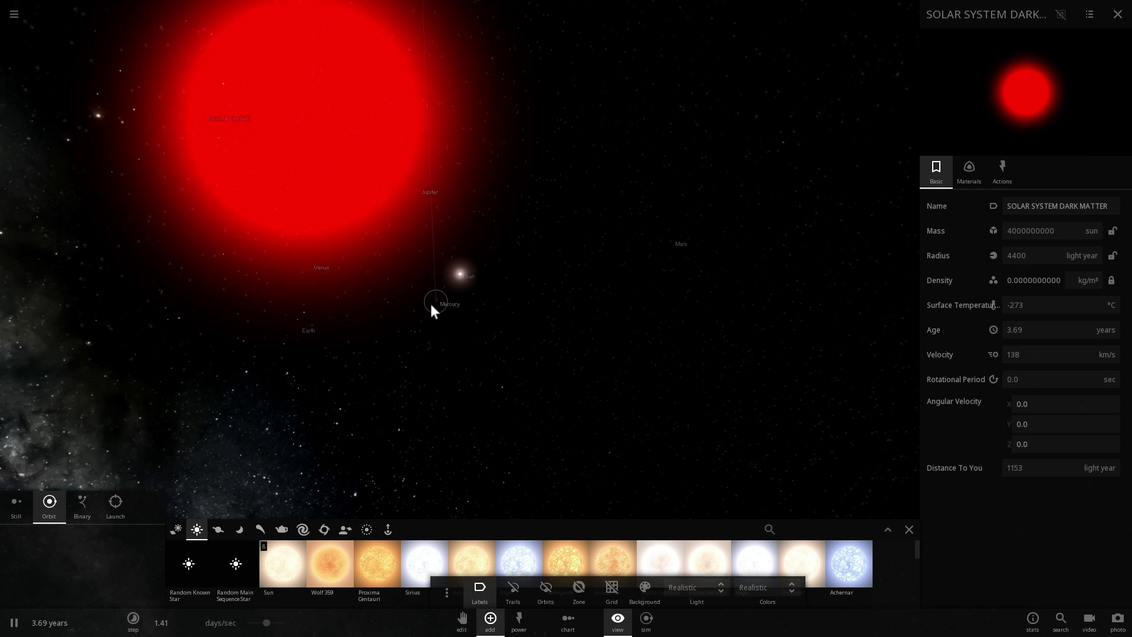
- Show Earth's climate properties and raise the simulation speed to about 2 months/sec
{"action": "left_click", "coordinate": [430, 301]}
{"action": "left_click", "coordinate": [308, 337]}
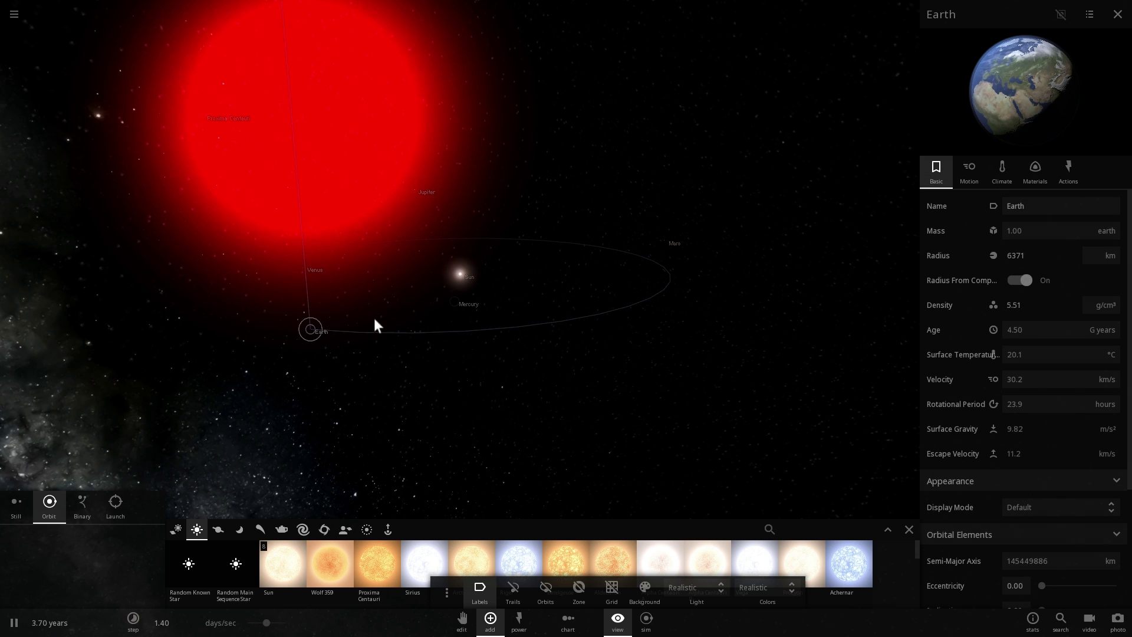
{"action": "left_click", "coordinate": [1002, 171]}
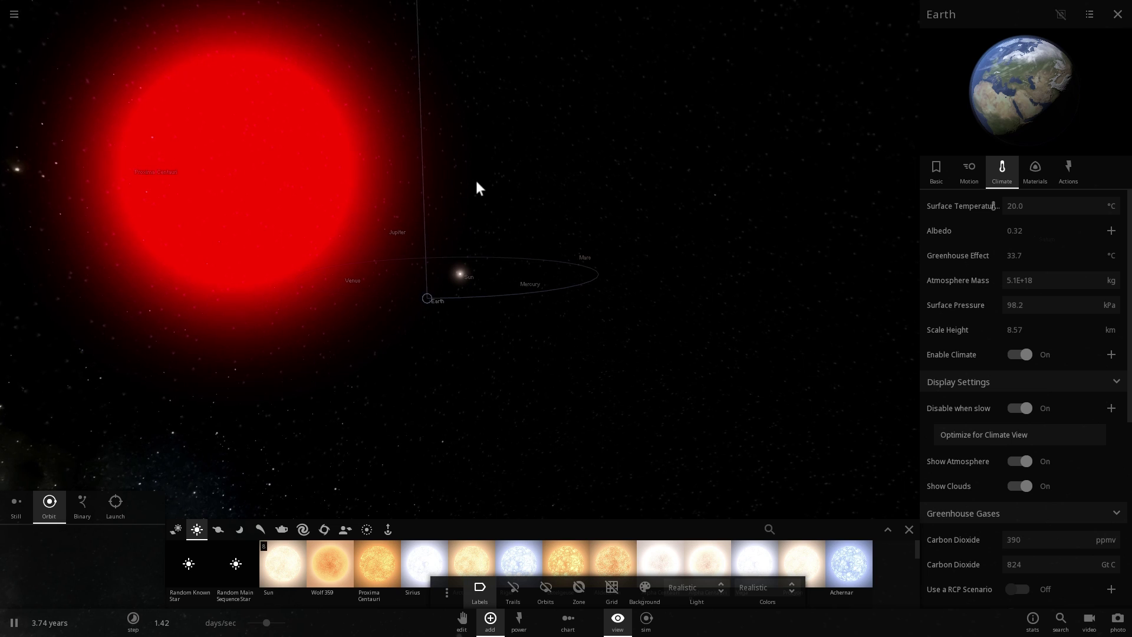
{"action": "left_click_drag", "start_coordinate": [266, 625], "coordinate": [300, 634]}
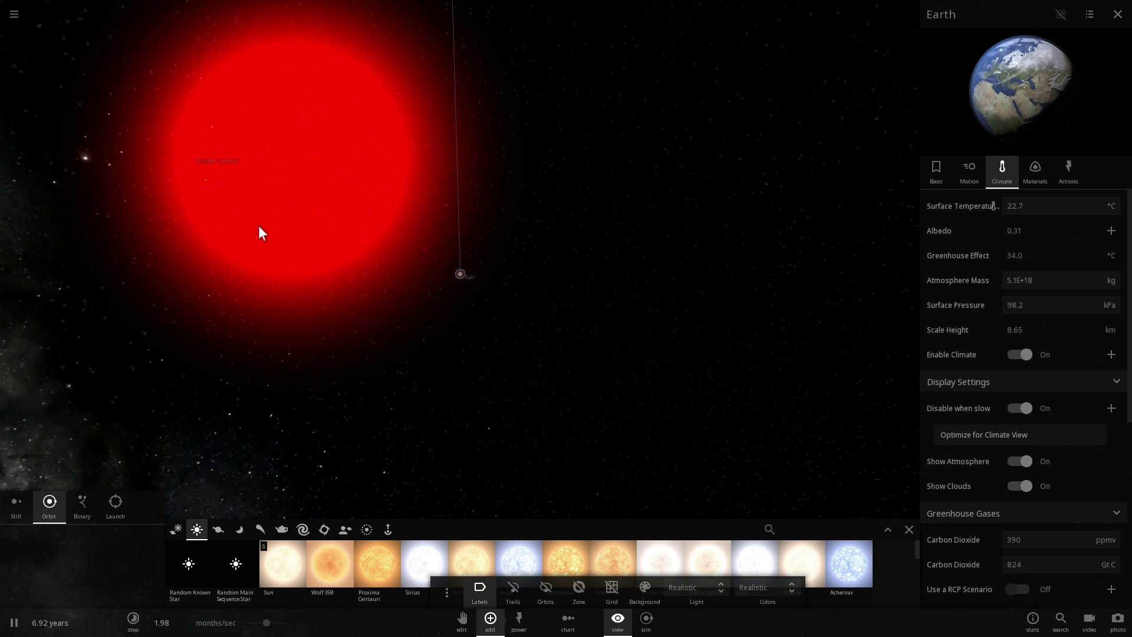
{"action": "scroll", "coordinate": [448, 283], "scroll_direction": "up", "scroll_amount": 5}
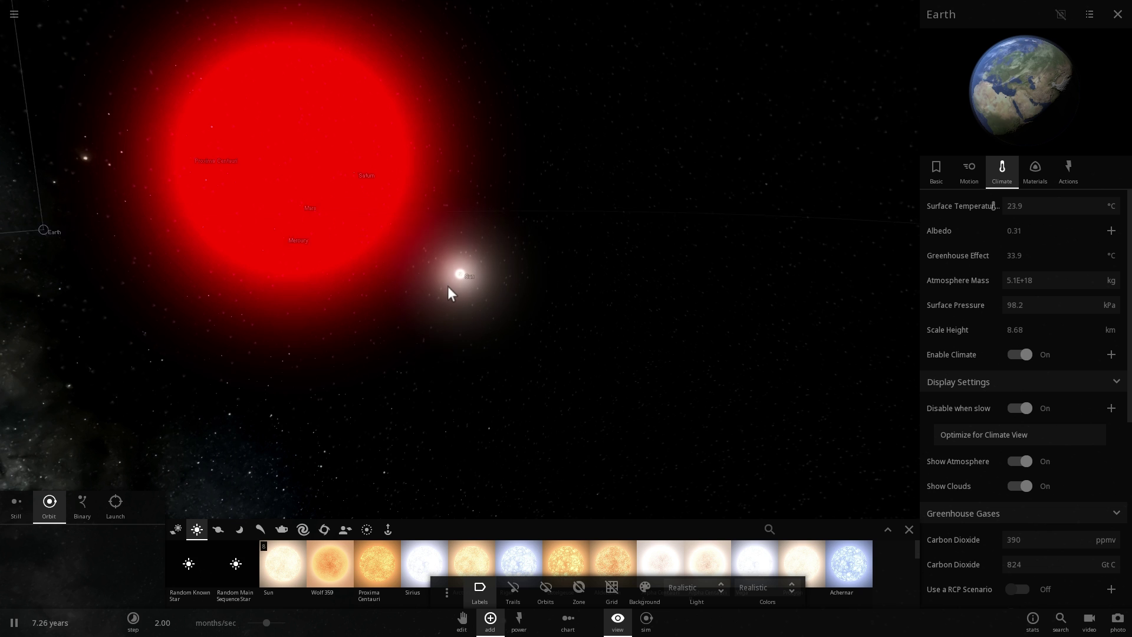
{"action": "left_click_drag", "start_coordinate": [484, 342], "coordinate": [528, 250]}
- Select the solar system dark matter, put away the object library and inspect the particle's mass and radius
{"action": "left_click", "coordinate": [407, 211]}
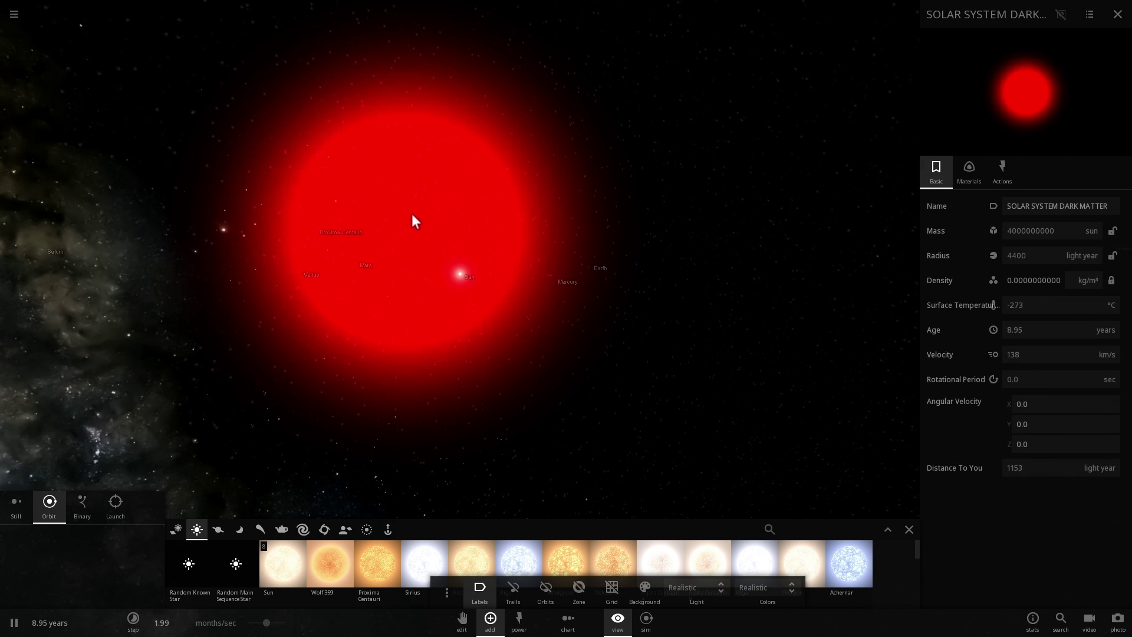
{"action": "left_click_drag", "start_coordinate": [411, 213], "coordinate": [459, 267]}
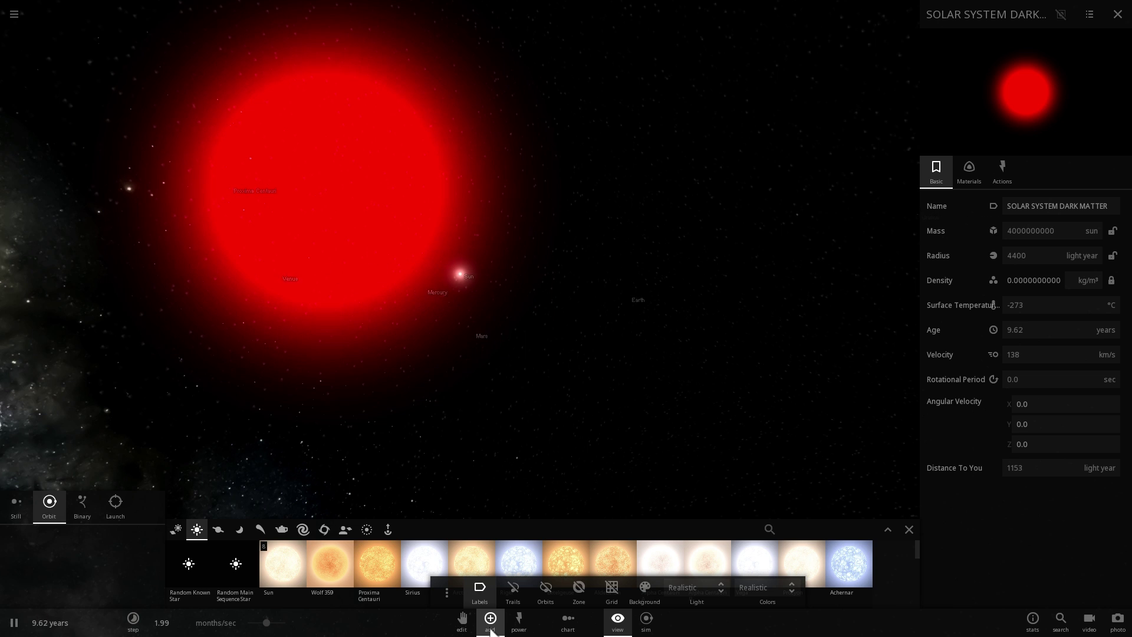
{"action": "left_click", "coordinate": [490, 629]}
{"action": "left_click", "coordinate": [1072, 231]}
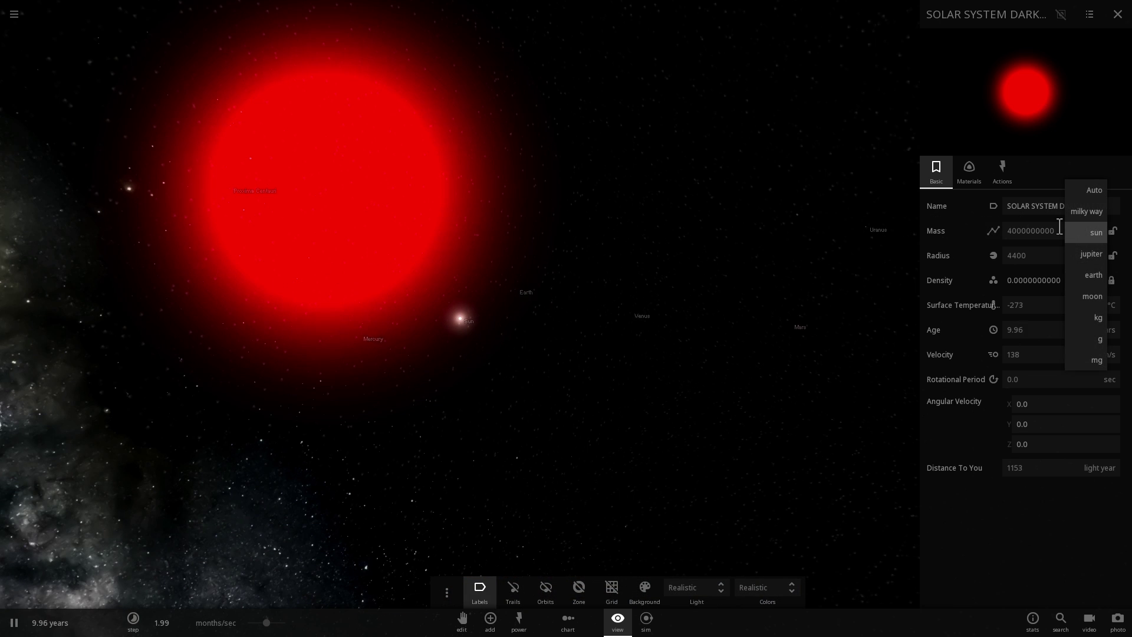
{"action": "left_click", "coordinate": [1056, 232]}
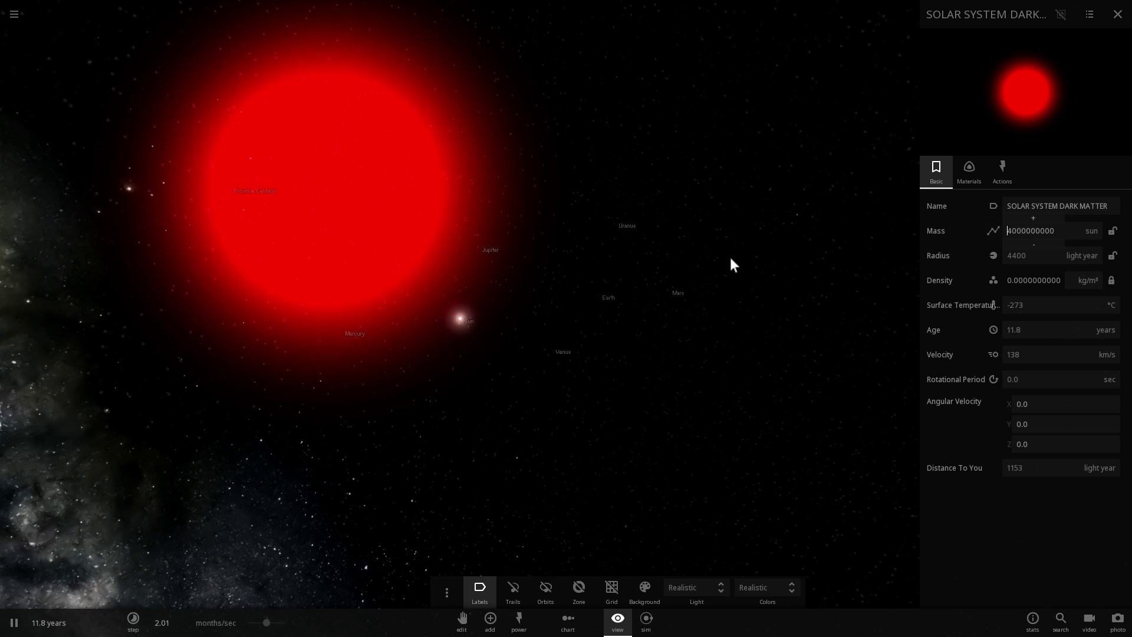
{"action": "left_click_drag", "start_coordinate": [715, 263], "coordinate": [695, 270]}
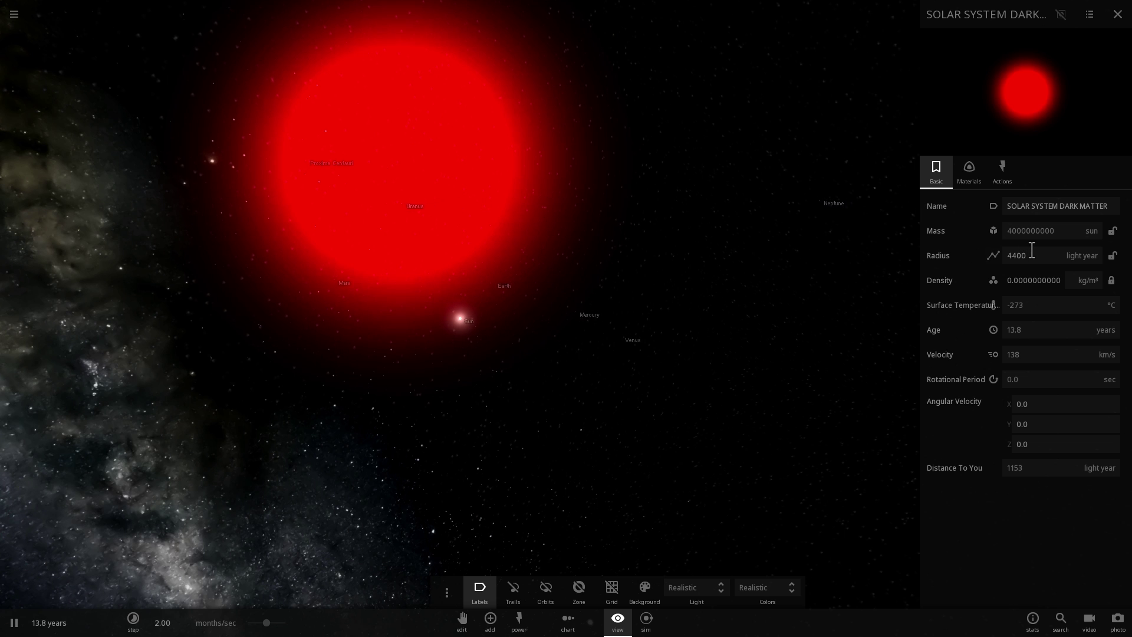
- Pause the simulation and convert the dark matter fragment to a full body
{"action": "left_click", "coordinate": [996, 176]}
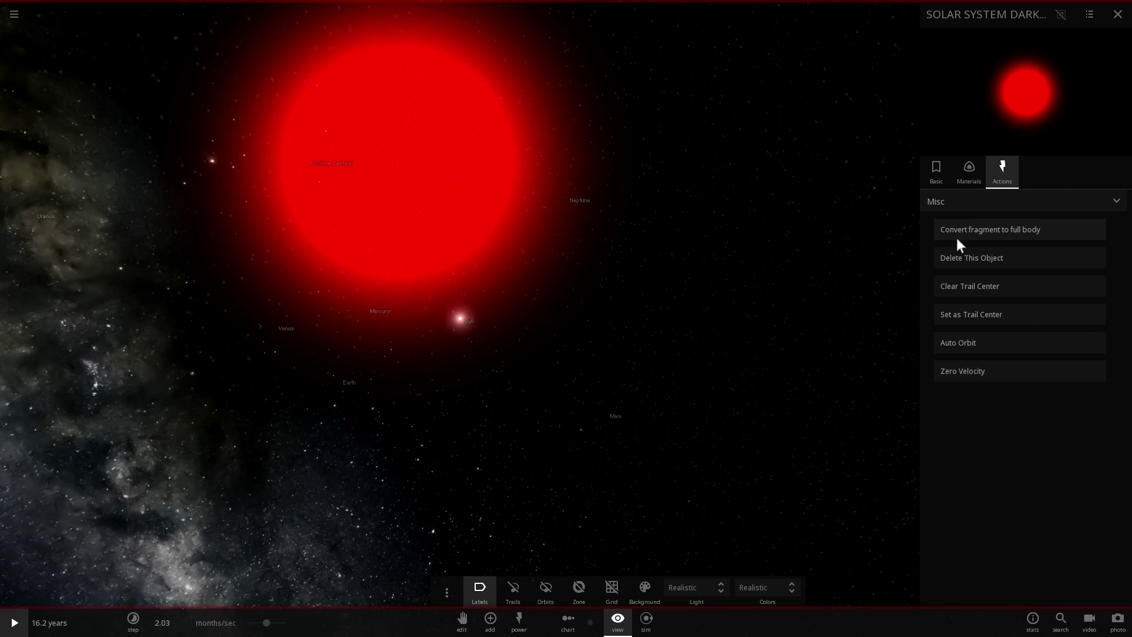
{"action": "left_click", "coordinate": [965, 231]}
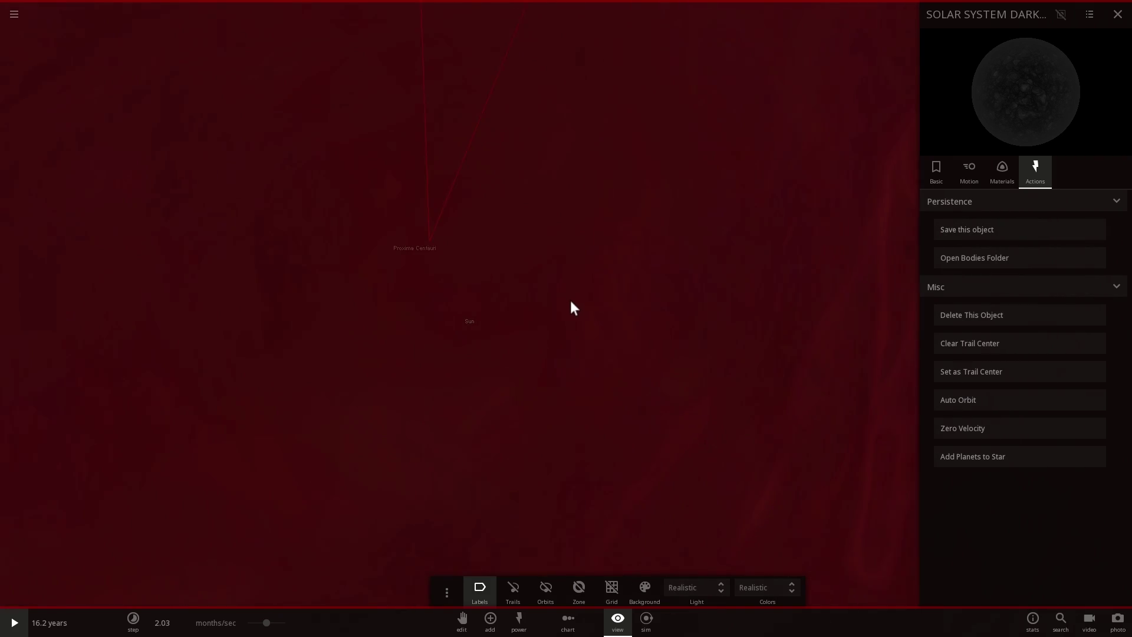
{"action": "scroll", "coordinate": [569, 306], "scroll_direction": "down", "scroll_amount": 2}
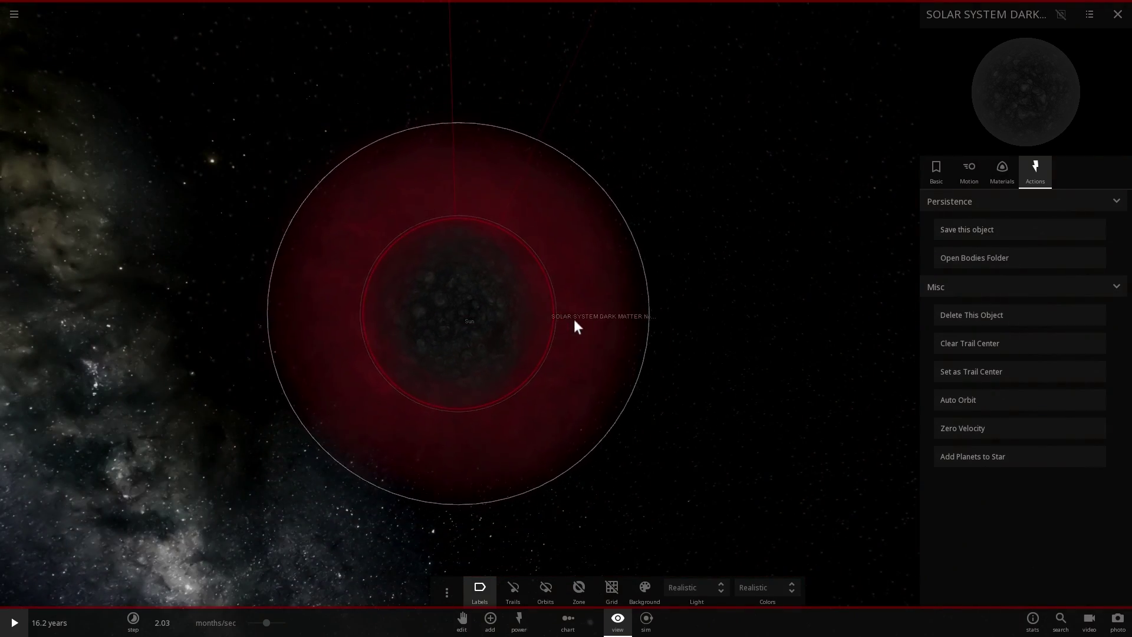
{"action": "left_click_drag", "start_coordinate": [574, 320], "coordinate": [516, 328]}
{"action": "scroll", "coordinate": [515, 328], "scroll_direction": "up", "scroll_amount": 4}
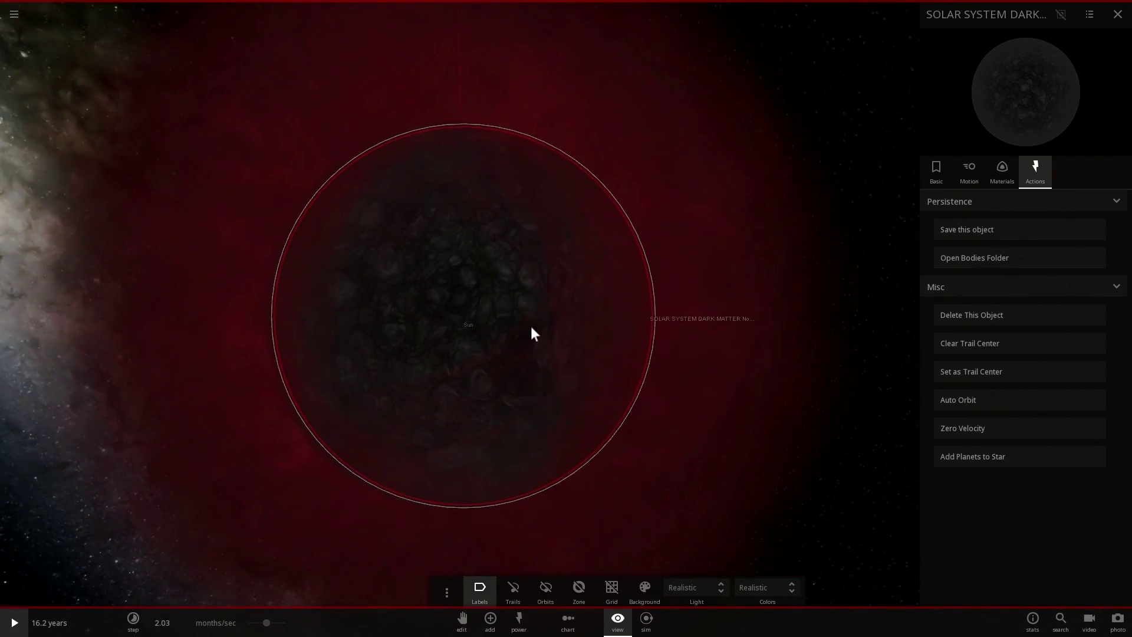
- Review the converted body's basic properties and add Earth in orbit around it at about 4581 light years
{"action": "left_click", "coordinate": [936, 171]}
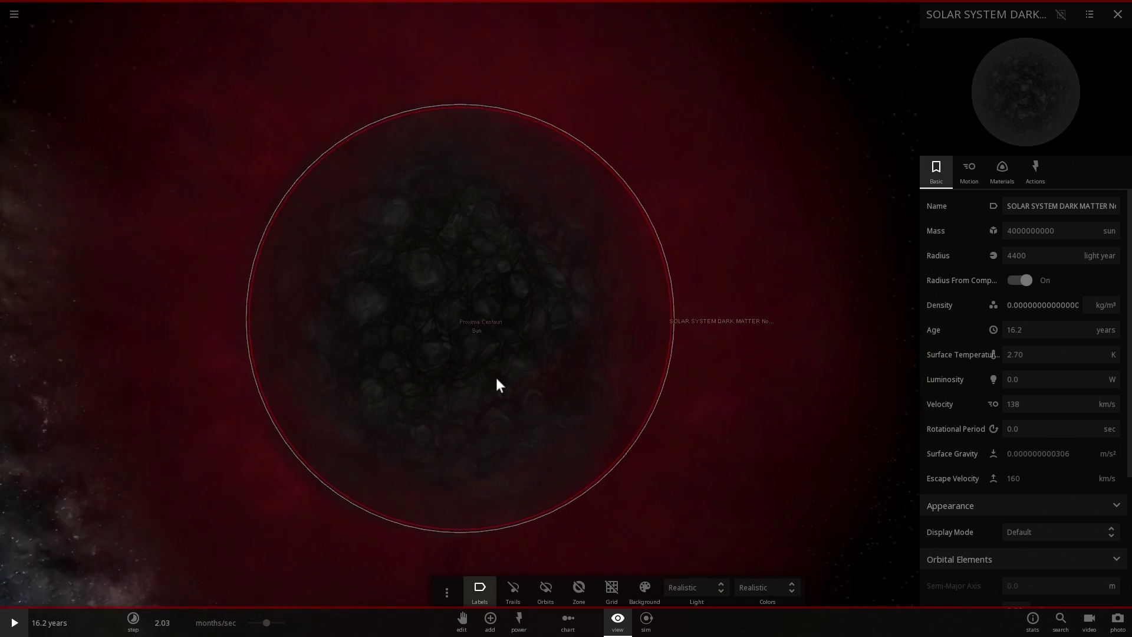
{"action": "scroll", "coordinate": [496, 377], "scroll_direction": "up", "scroll_amount": 3}
{"action": "scroll", "coordinate": [491, 366], "scroll_direction": "down", "scroll_amount": 2}
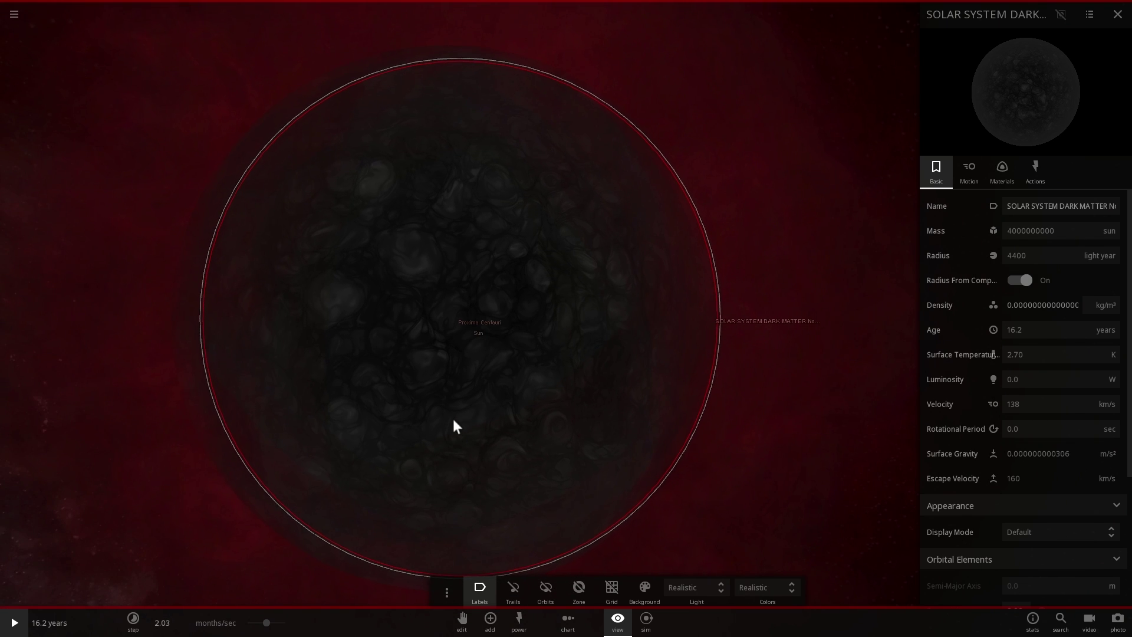
{"action": "left_click", "coordinate": [490, 618]}
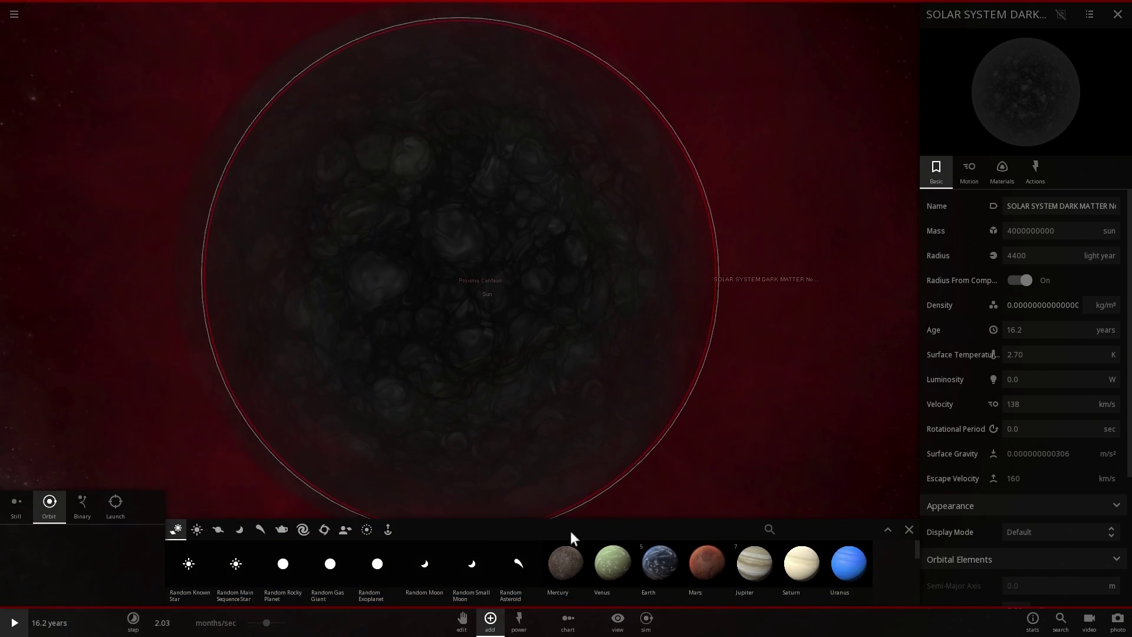
{"action": "left_click", "coordinate": [646, 567]}
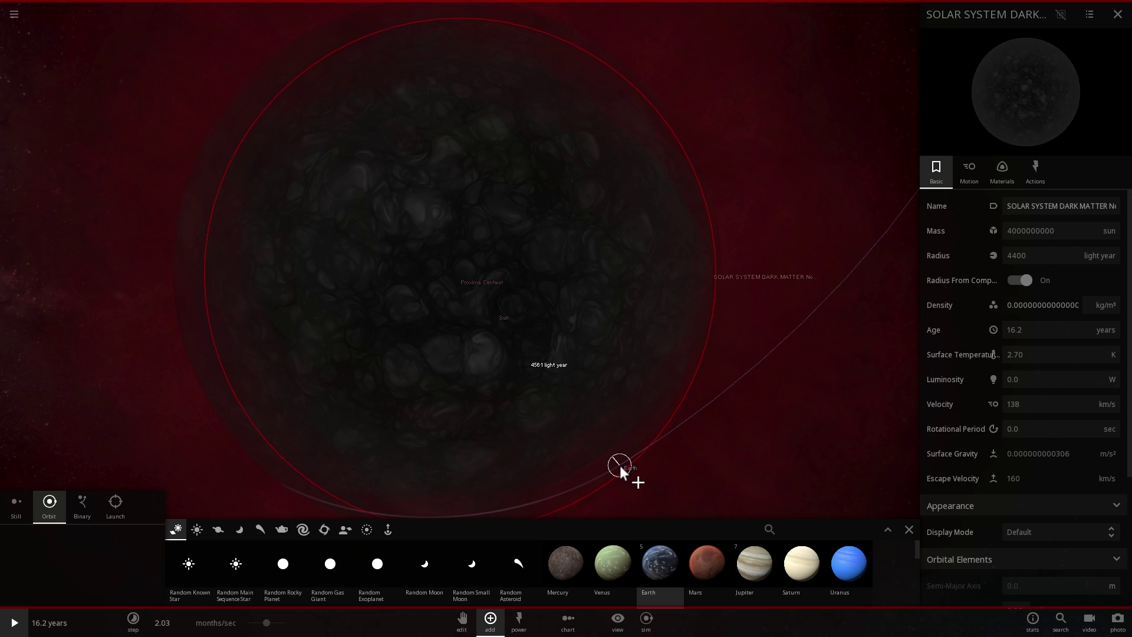
{"action": "left_click", "coordinate": [620, 465]}
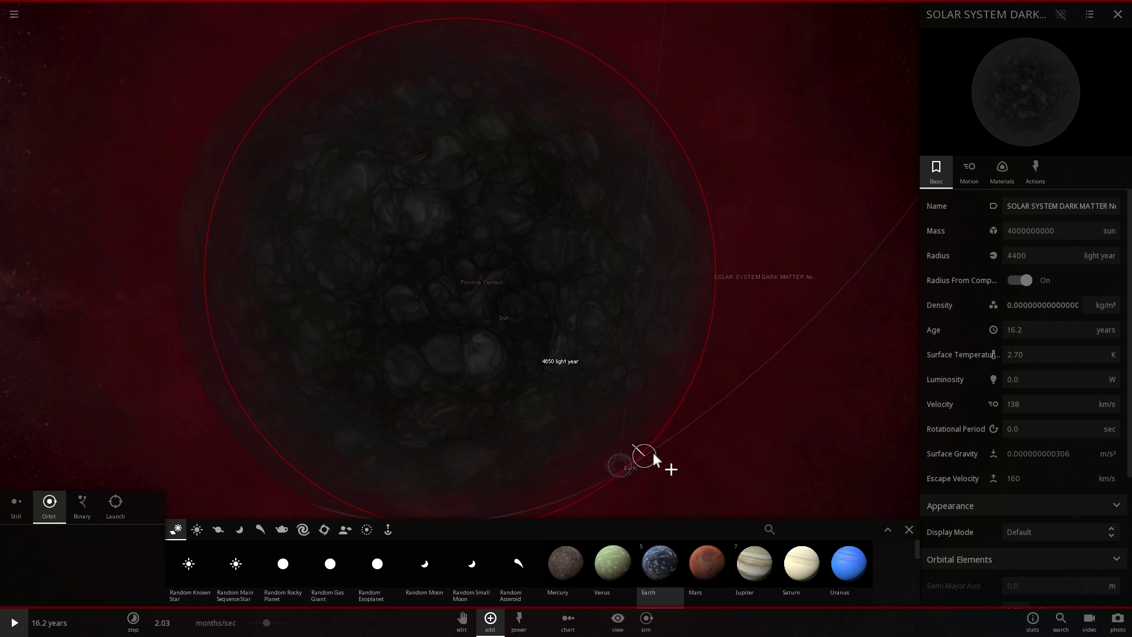
- Select the Sun inside the dark matter body and resume the simulation with the Sun in close view
{"action": "left_click", "coordinate": [497, 313]}
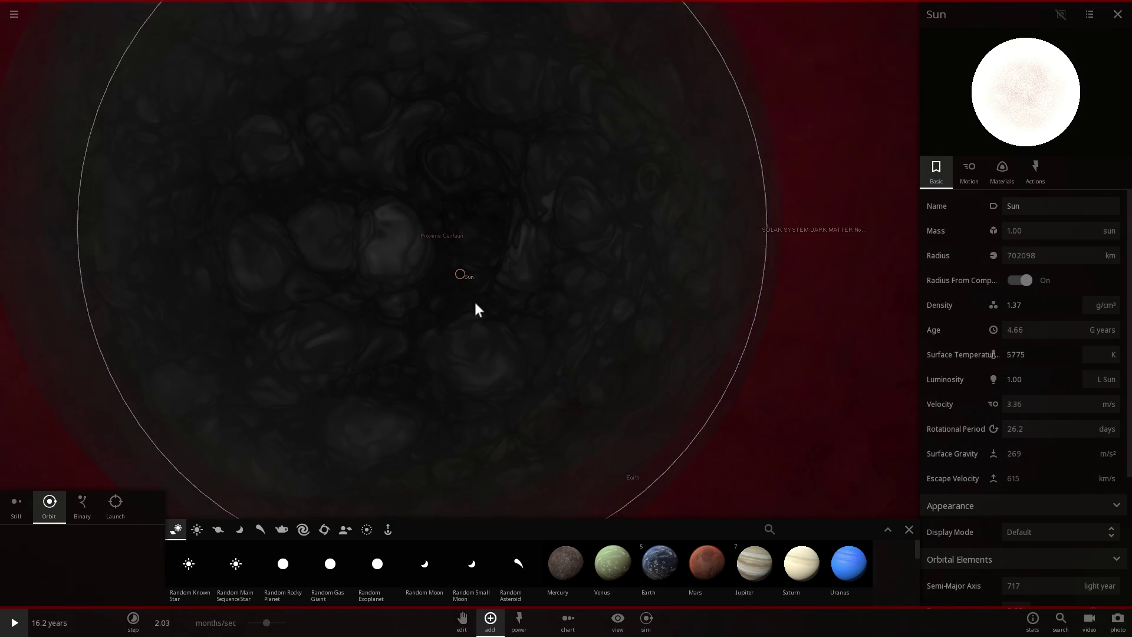
{"action": "scroll", "coordinate": [475, 302], "scroll_direction": "down", "scroll_amount": 5}
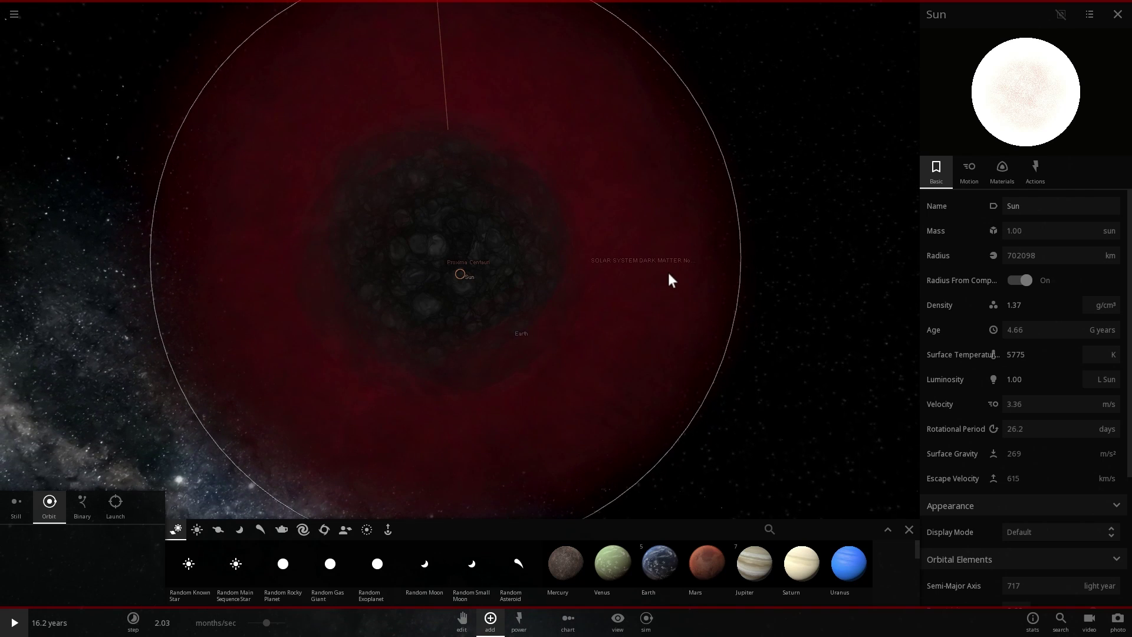
{"action": "scroll", "coordinate": [479, 285], "scroll_direction": "up", "scroll_amount": 5}
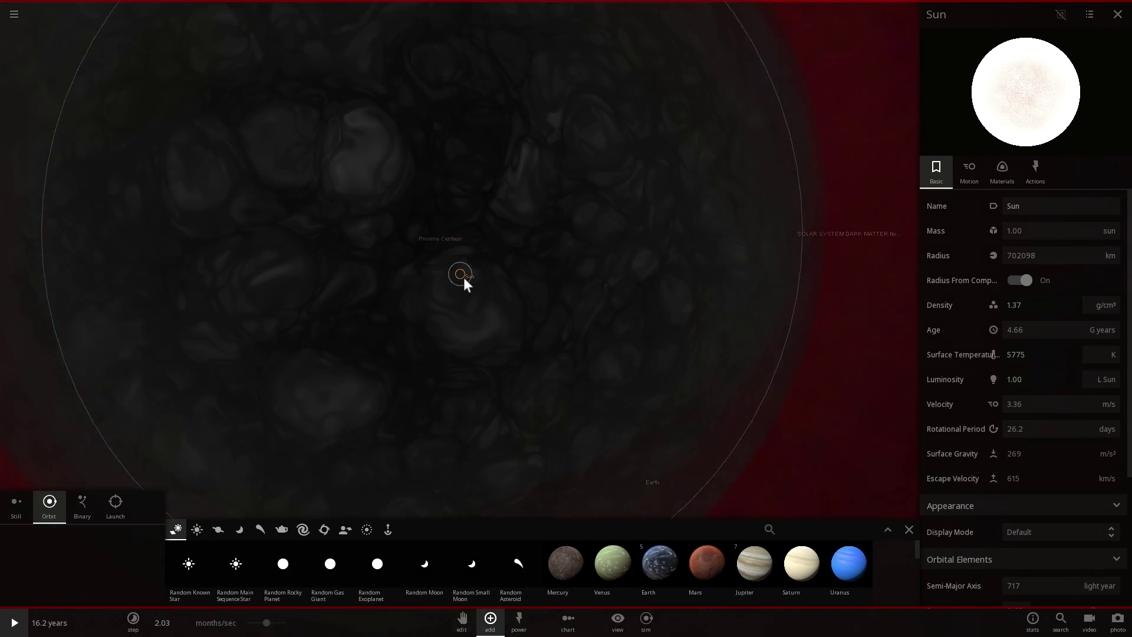
{"action": "scroll", "coordinate": [463, 279], "scroll_direction": "up", "scroll_amount": 4}
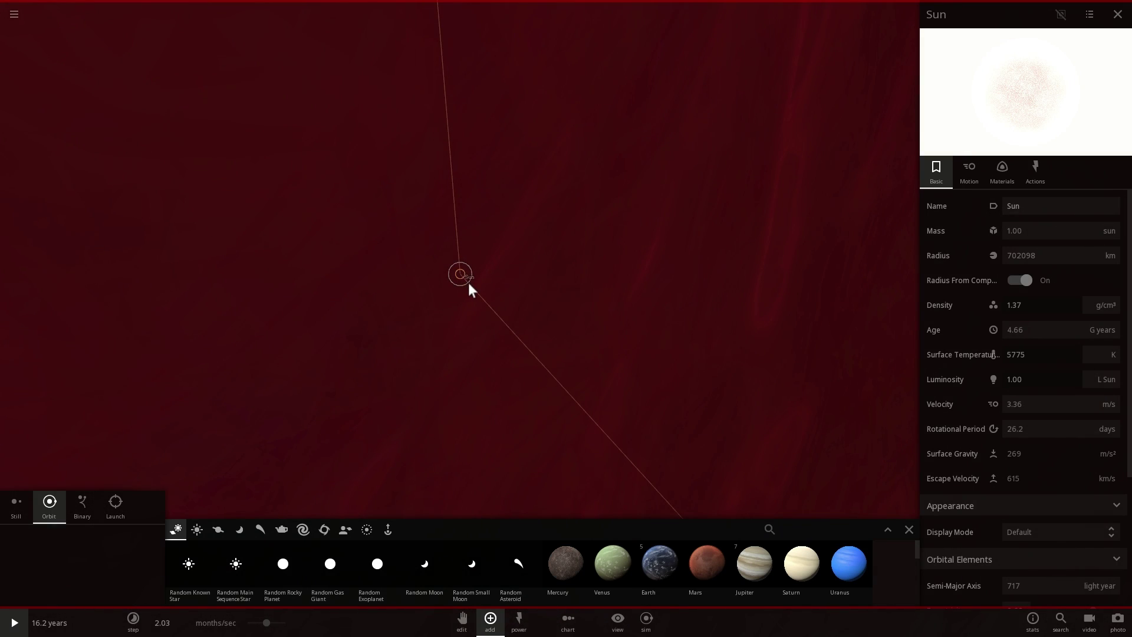
{"action": "scroll", "coordinate": [460, 276], "scroll_direction": "down", "scroll_amount": 3}
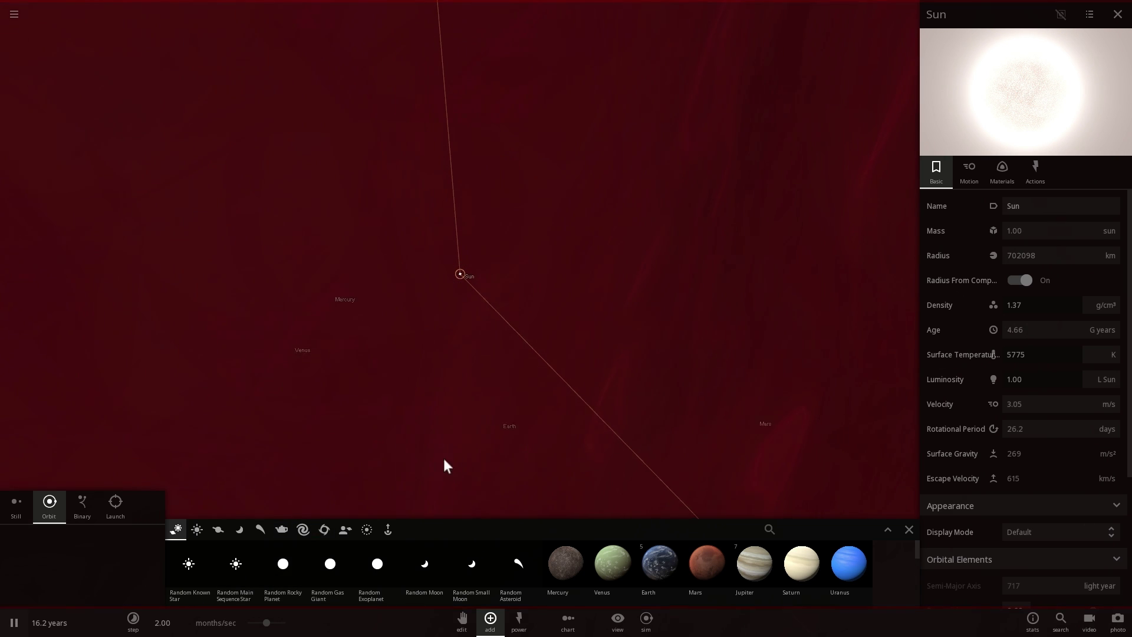
- Select the Earth orbiting the Sun and examine its climate properties and the surrounding planets within the dark matter body
{"action": "left_click", "coordinate": [697, 295]}
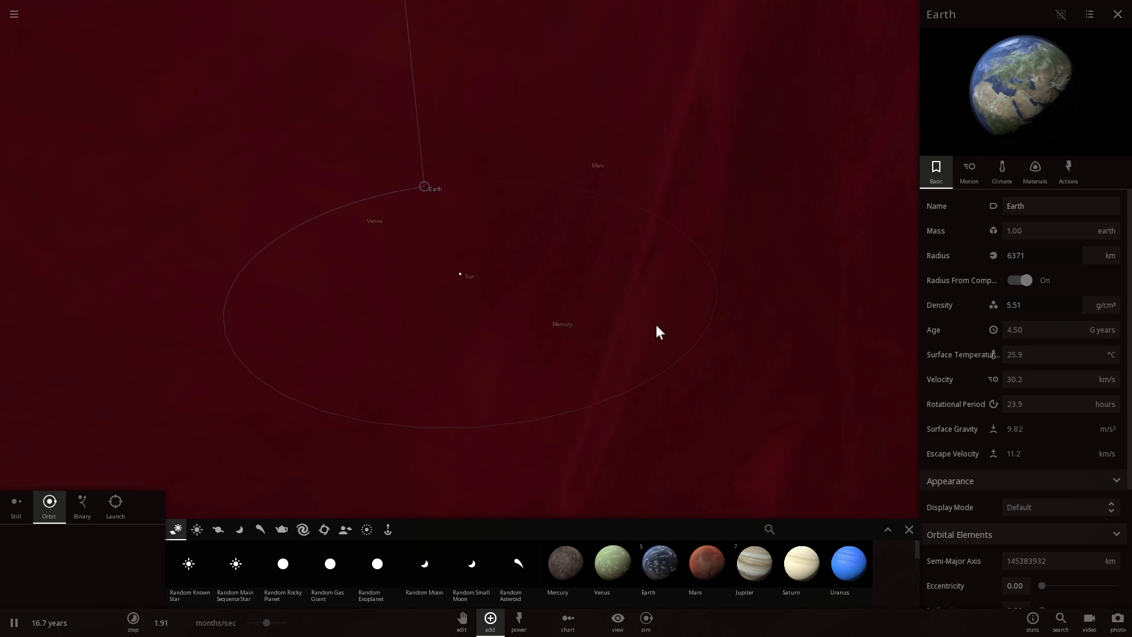
{"action": "left_click", "coordinate": [1002, 176]}
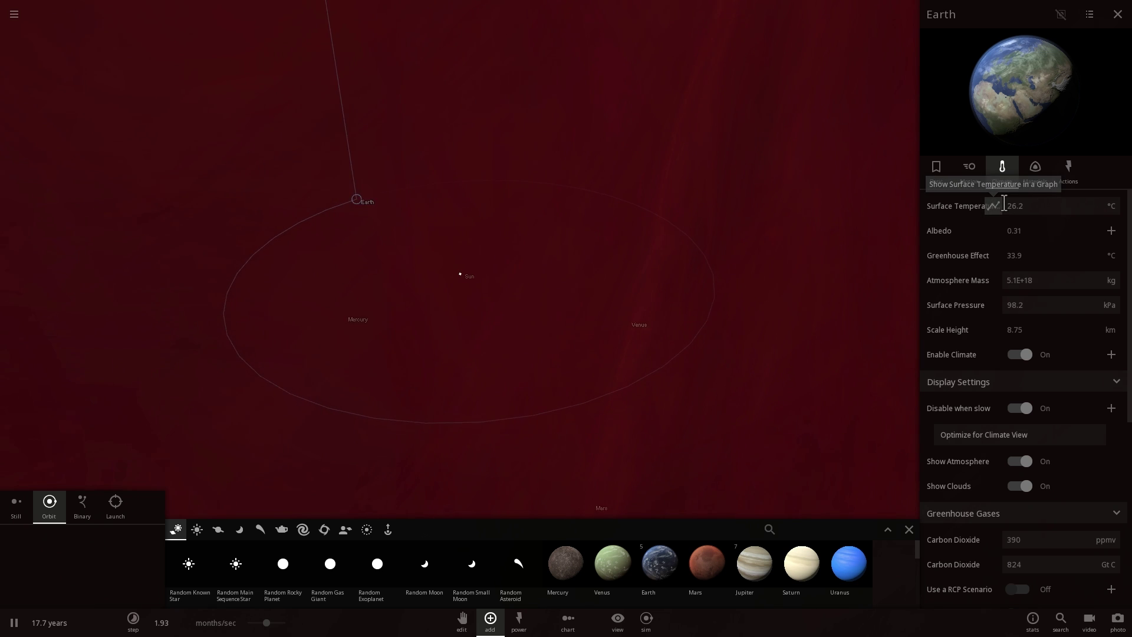
{"action": "scroll", "coordinate": [662, 244], "scroll_direction": "down", "scroll_amount": 5}
{"action": "scroll", "coordinate": [647, 249], "scroll_direction": "down", "scroll_amount": 5}
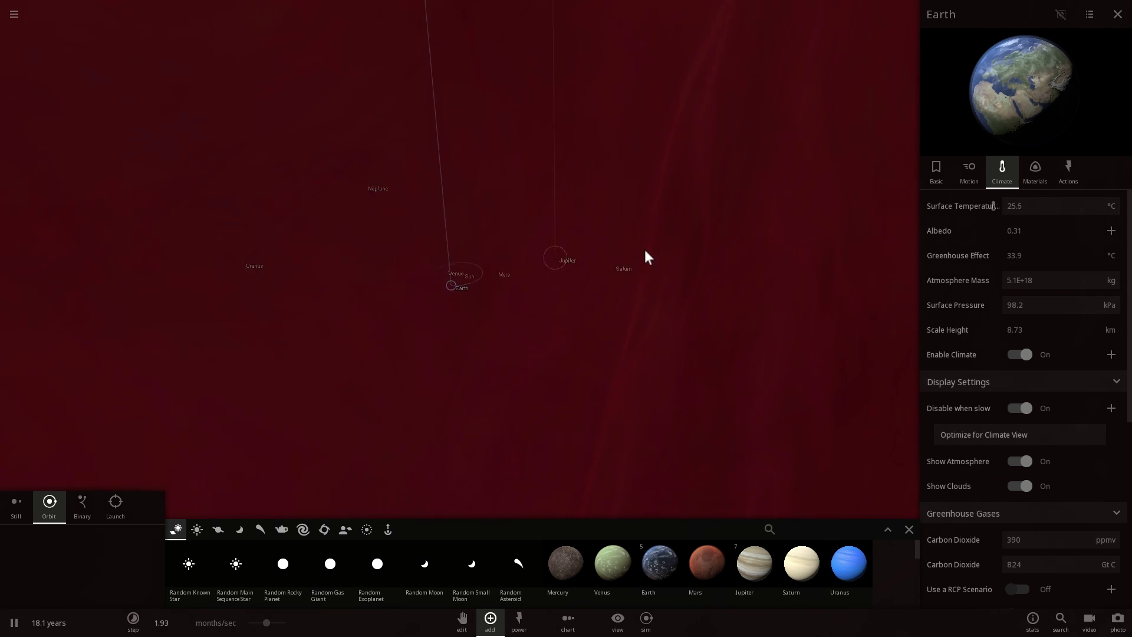
{"action": "left_click_drag", "start_coordinate": [711, 183], "coordinate": [478, 198]}
{"action": "scroll", "coordinate": [460, 309], "scroll_direction": "up", "scroll_amount": 3}
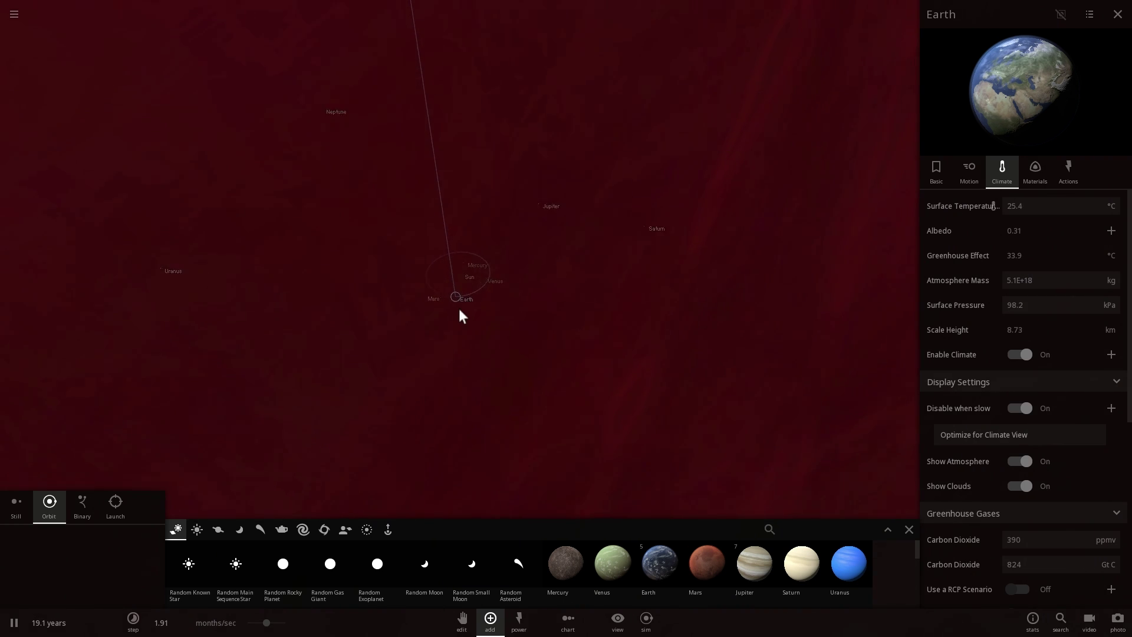
{"action": "scroll", "coordinate": [456, 311], "scroll_direction": "down", "scroll_amount": 8}
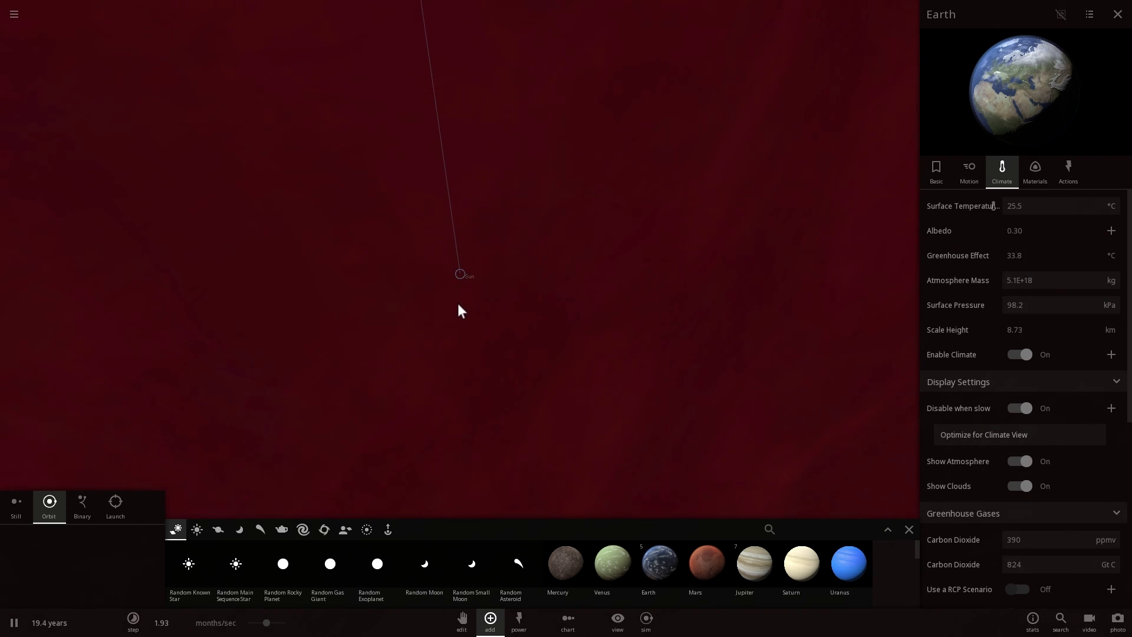
{"action": "scroll", "coordinate": [461, 313], "scroll_direction": "down", "scroll_amount": 5}
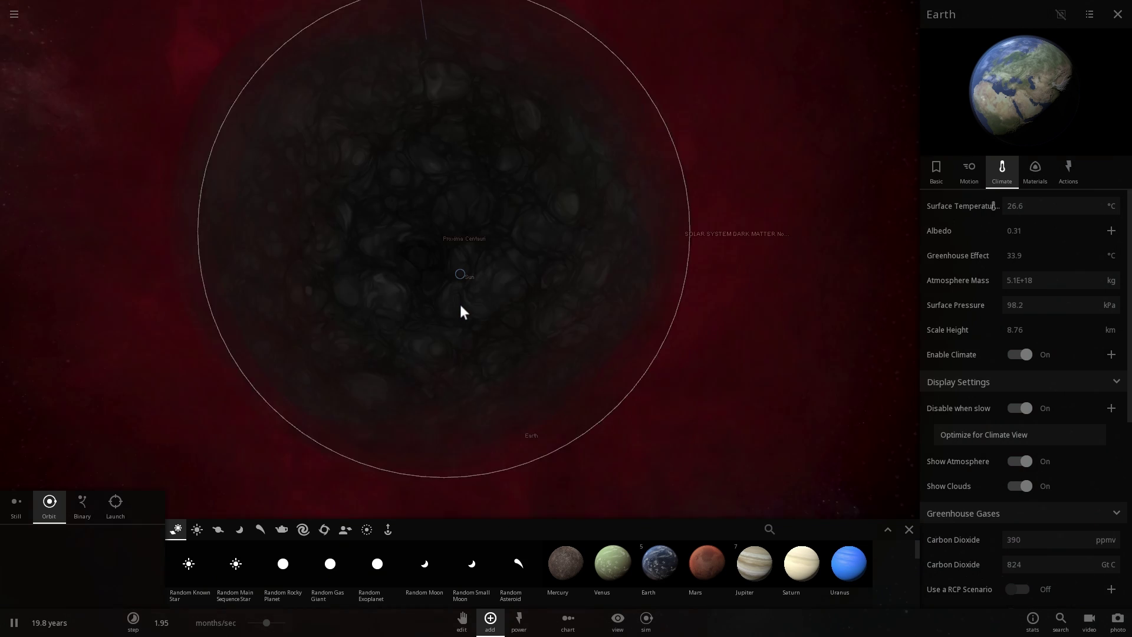
- Select the solar system dark matter body and raise the simulation speed to about 9 months/sec
{"action": "left_click", "coordinate": [419, 296]}
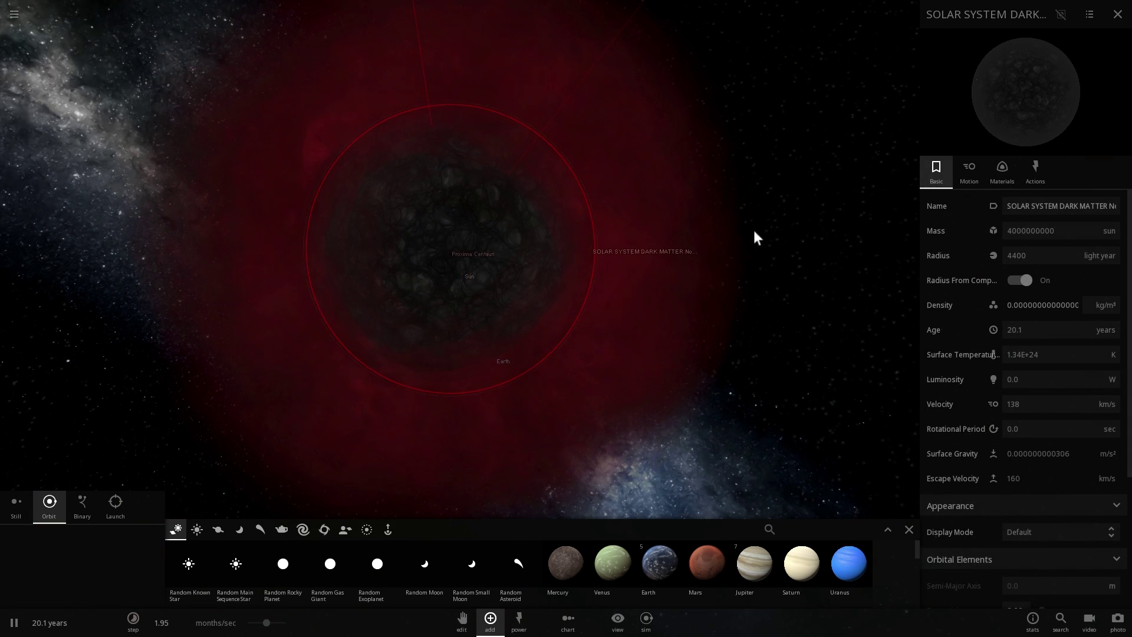
{"action": "scroll", "coordinate": [770, 244], "scroll_direction": "up", "scroll_amount": 3}
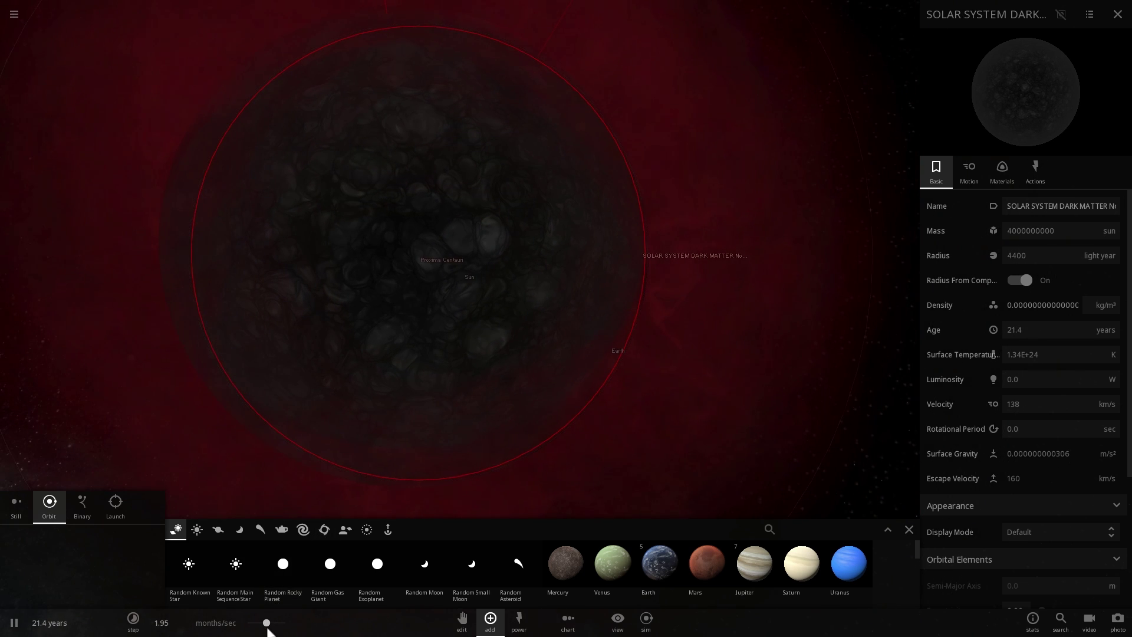
{"action": "left_click_drag", "start_coordinate": [267, 628], "coordinate": [272, 630]}
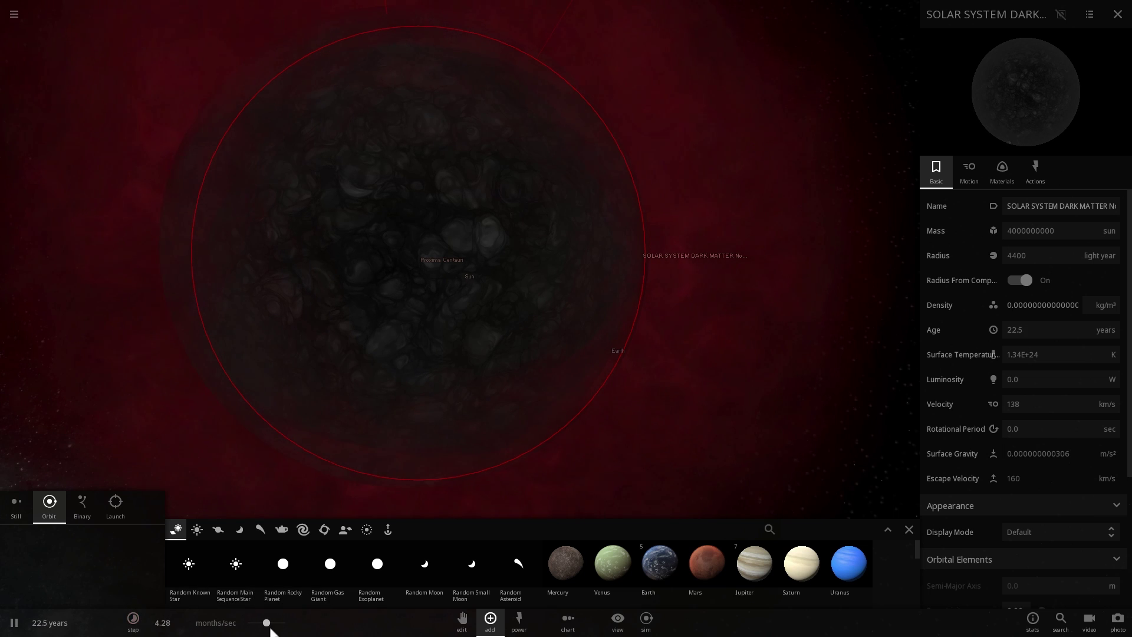
- Select the separate Earth orbiting the dark matter body and show its climate properties
{"action": "scroll", "coordinate": [460, 373], "scroll_direction": "down", "scroll_amount": 5}
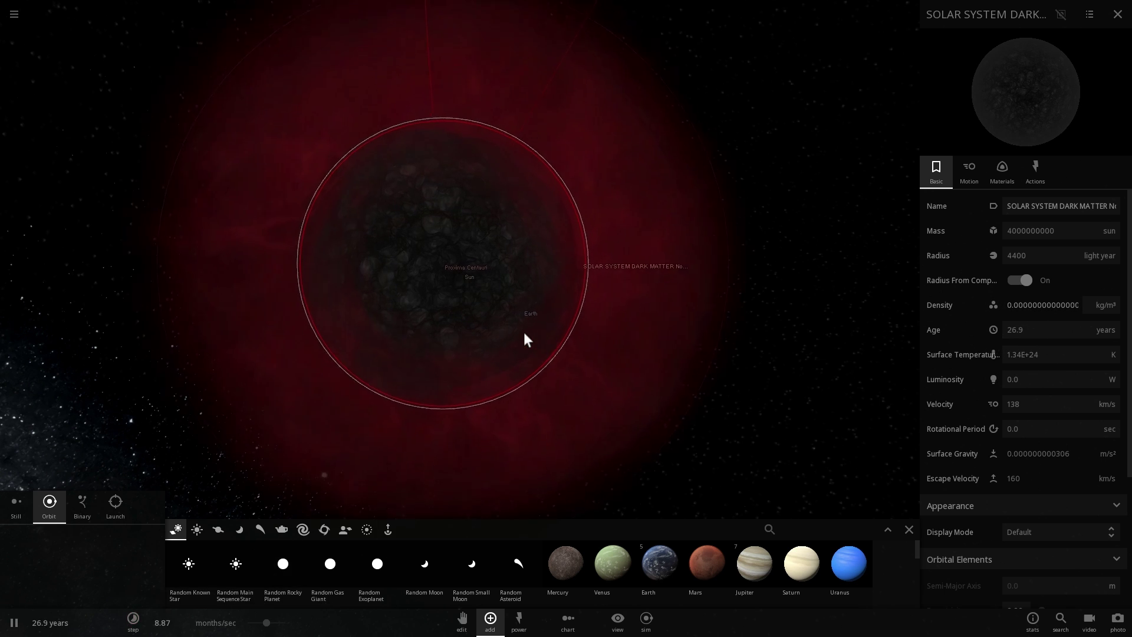
{"action": "left_click", "coordinate": [539, 328]}
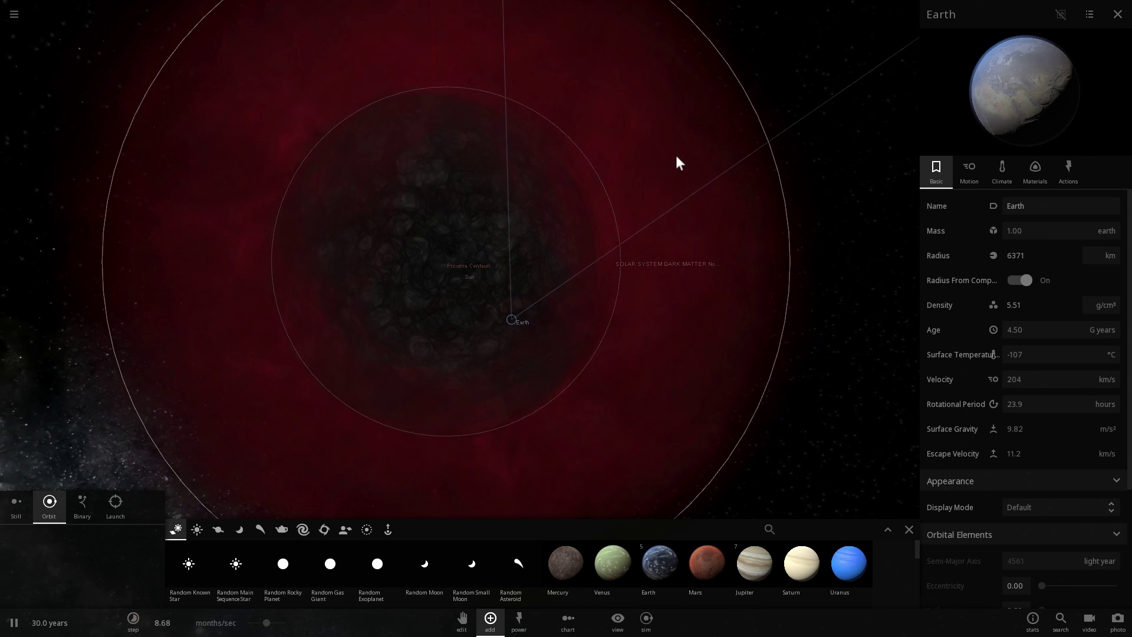
{"action": "left_click", "coordinate": [1001, 171]}
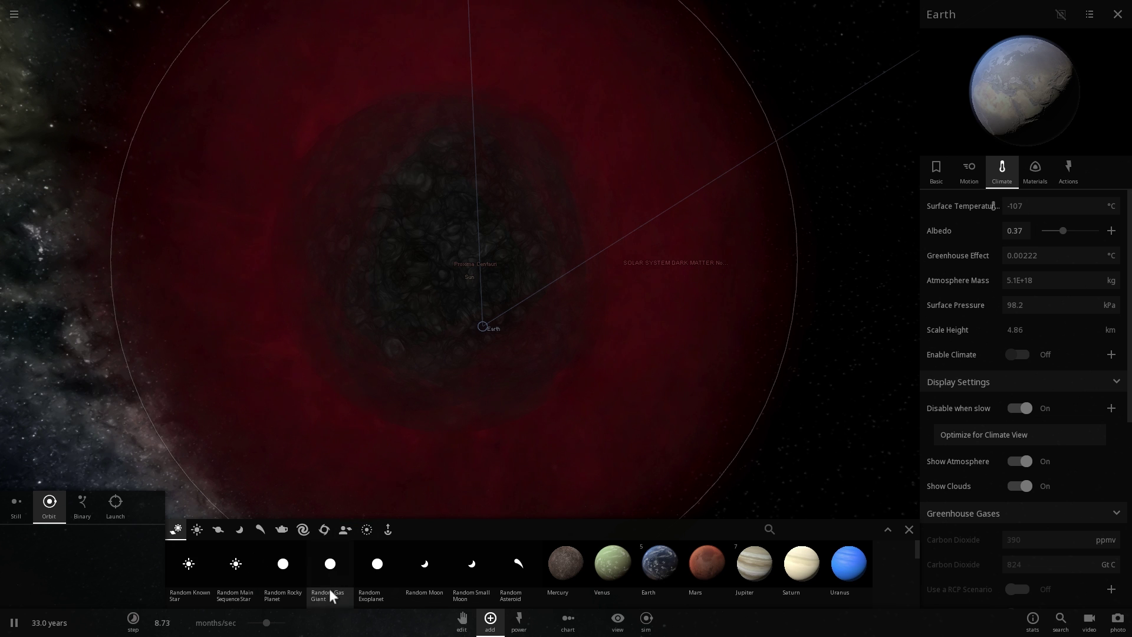
- Raise the simulation speed to about 39 years/sec and focus on the Earth orbiting the dark matter body to examine it up close
{"action": "left_click_drag", "start_coordinate": [269, 622], "coordinate": [287, 627]}
{"action": "double_click", "coordinate": [489, 325]}
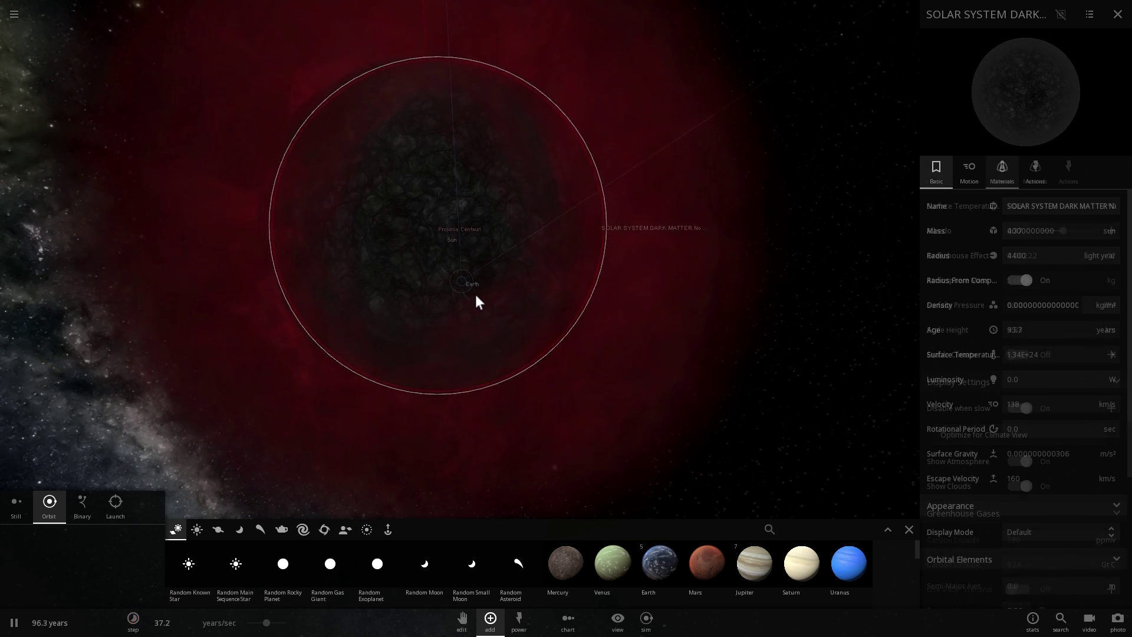
{"action": "scroll", "coordinate": [462, 272], "scroll_direction": "up", "scroll_amount": 10}
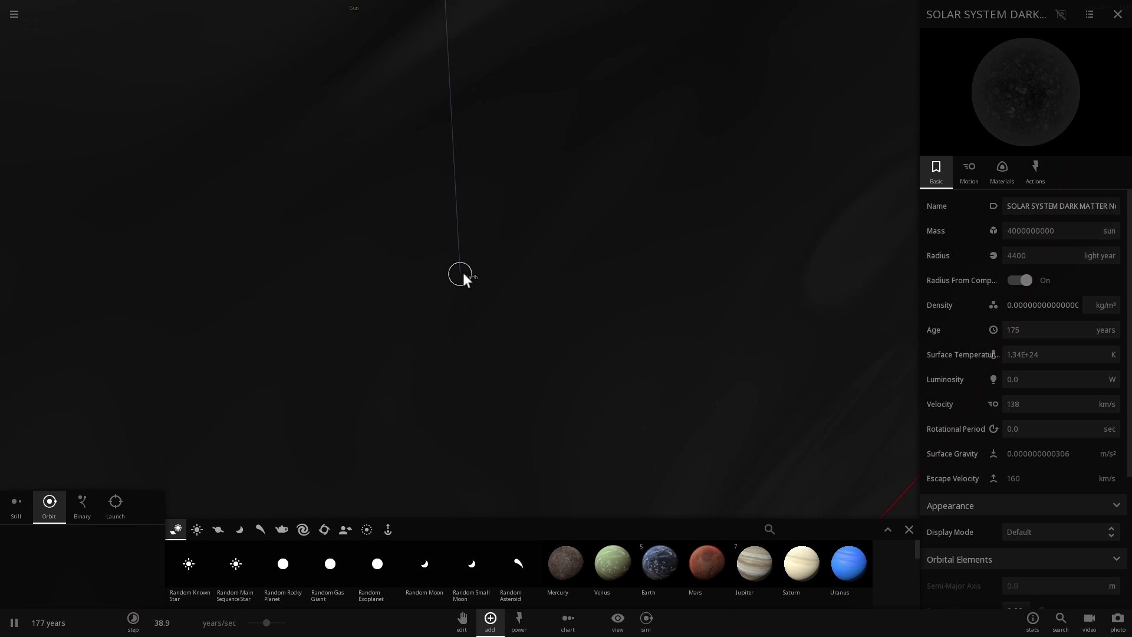
{"action": "scroll", "coordinate": [463, 272], "scroll_direction": "down", "scroll_amount": 5}
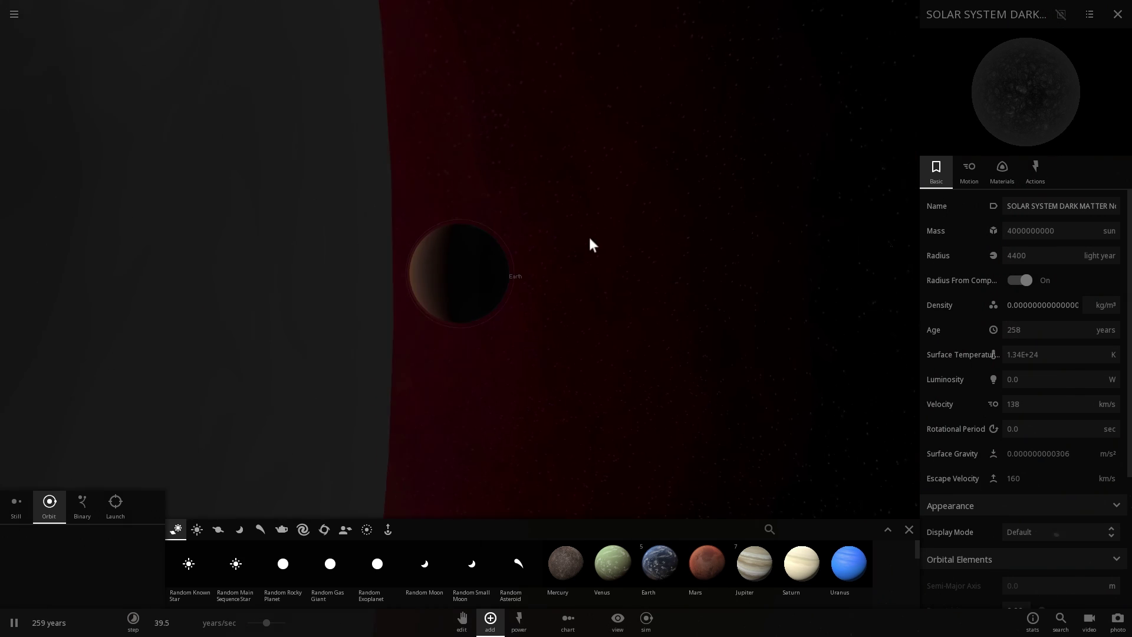
{"action": "scroll", "coordinate": [481, 288], "scroll_direction": "up", "scroll_amount": 5}
{"action": "scroll", "coordinate": [480, 289], "scroll_direction": "down", "scroll_amount": 2}
{"action": "left_click_drag", "start_coordinate": [480, 289], "coordinate": [574, 278]}
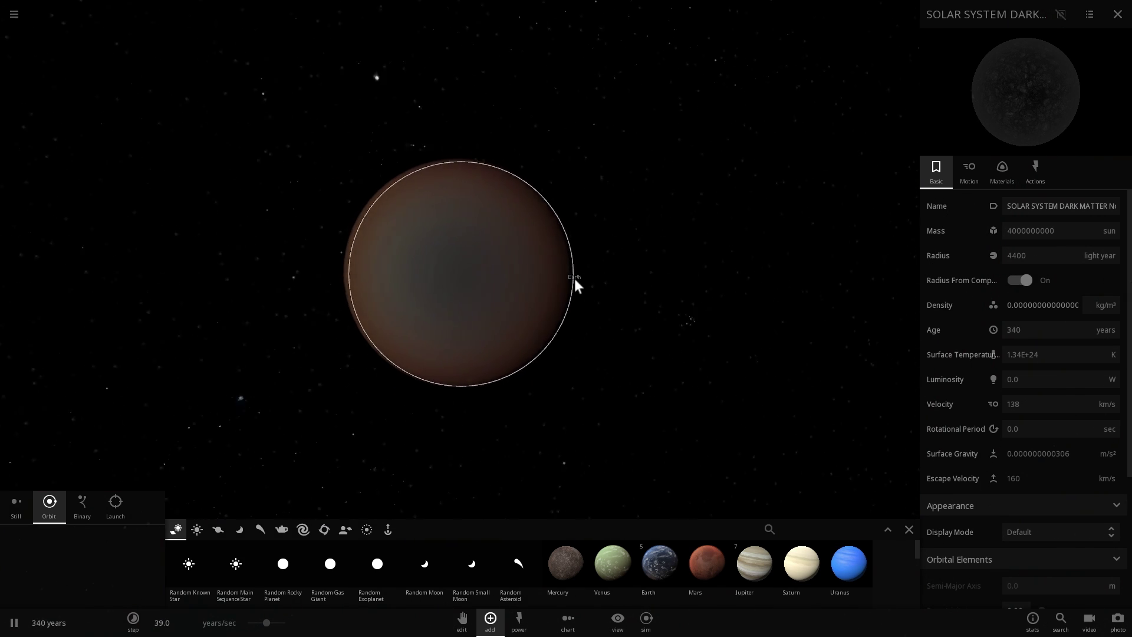
{"action": "scroll", "coordinate": [537, 285], "scroll_direction": "up", "scroll_amount": 2}
{"action": "scroll", "coordinate": [539, 293], "scroll_direction": "up", "scroll_amount": 2}
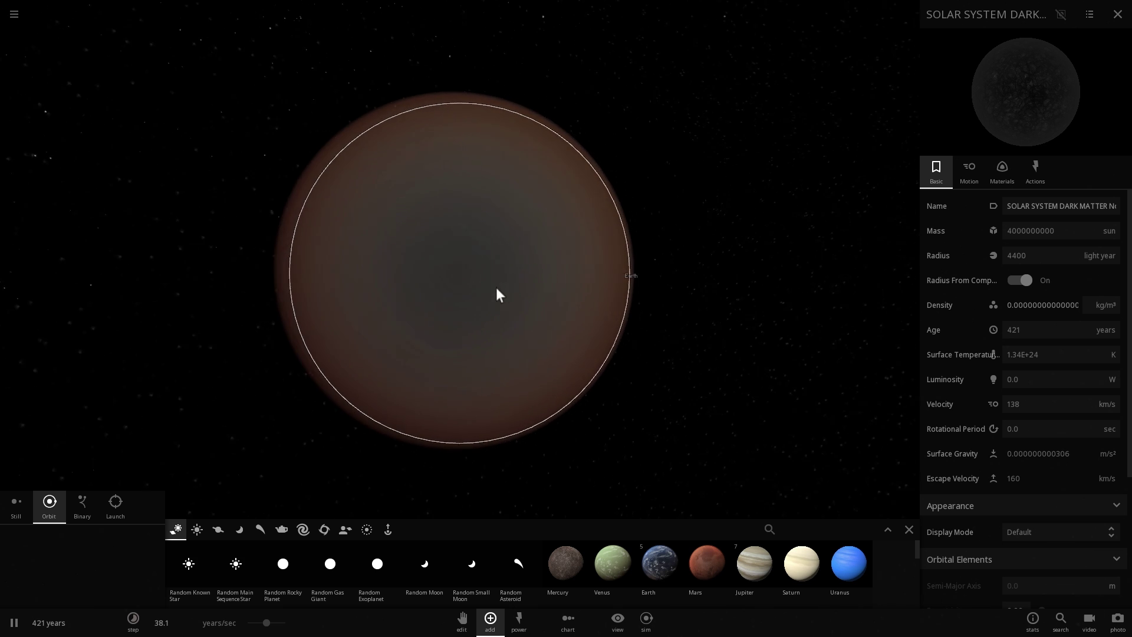
{"action": "left_click_drag", "start_coordinate": [376, 287], "coordinate": [274, 253]}
{"action": "scroll", "coordinate": [365, 263], "scroll_direction": "down", "scroll_amount": 5}
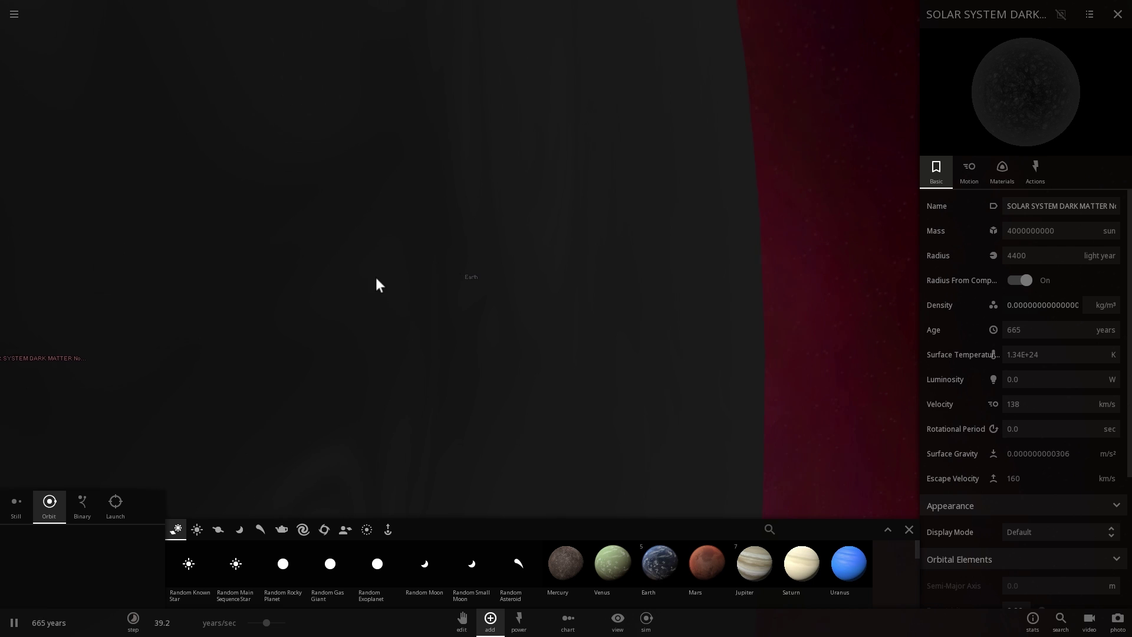
{"action": "scroll", "coordinate": [376, 288], "scroll_direction": "down", "scroll_amount": 4}
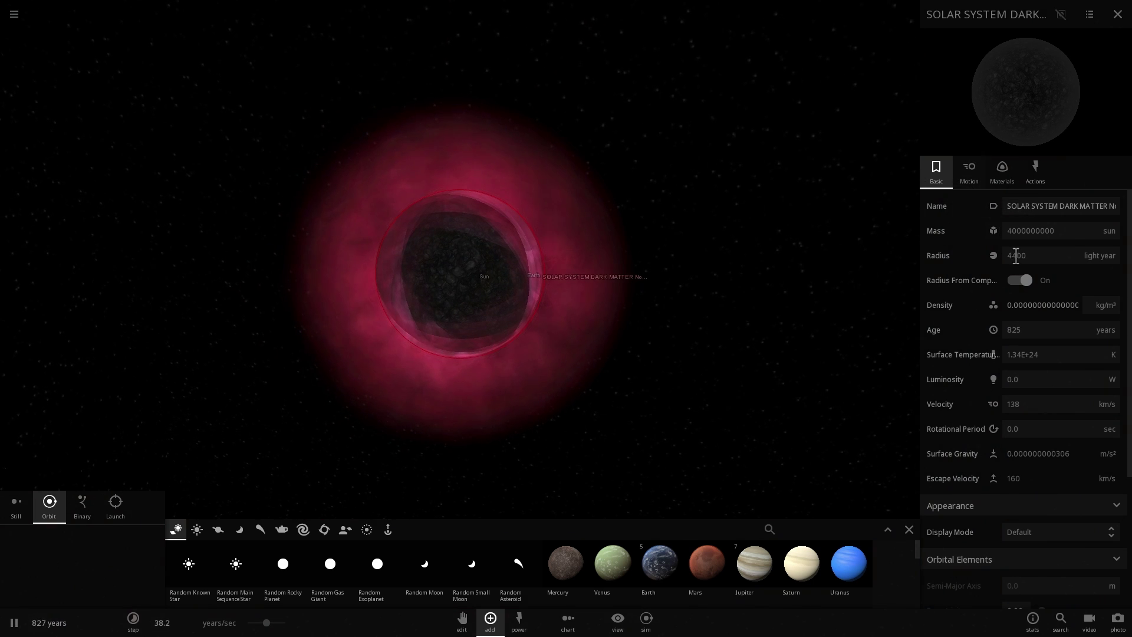
- Turn off the dark matter body's radius from composition option and reduce its radius to 4269 light years
{"action": "left_click", "coordinate": [1028, 280]}
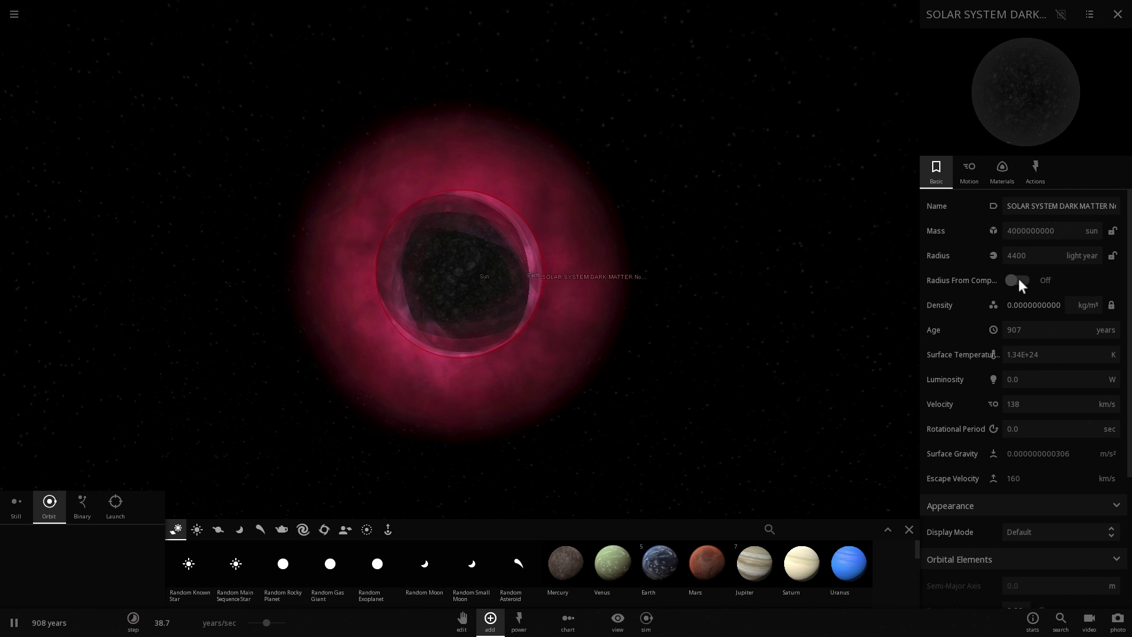
{"action": "left_click", "coordinate": [1019, 281]}
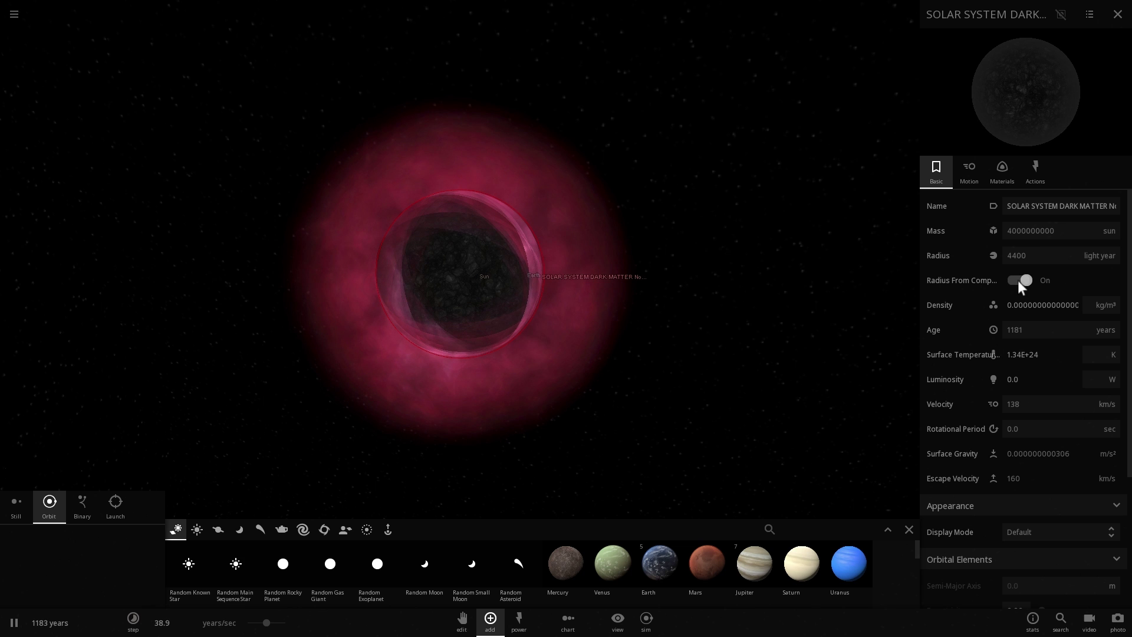
{"action": "scroll", "coordinate": [495, 288], "scroll_direction": "up", "scroll_amount": 3}
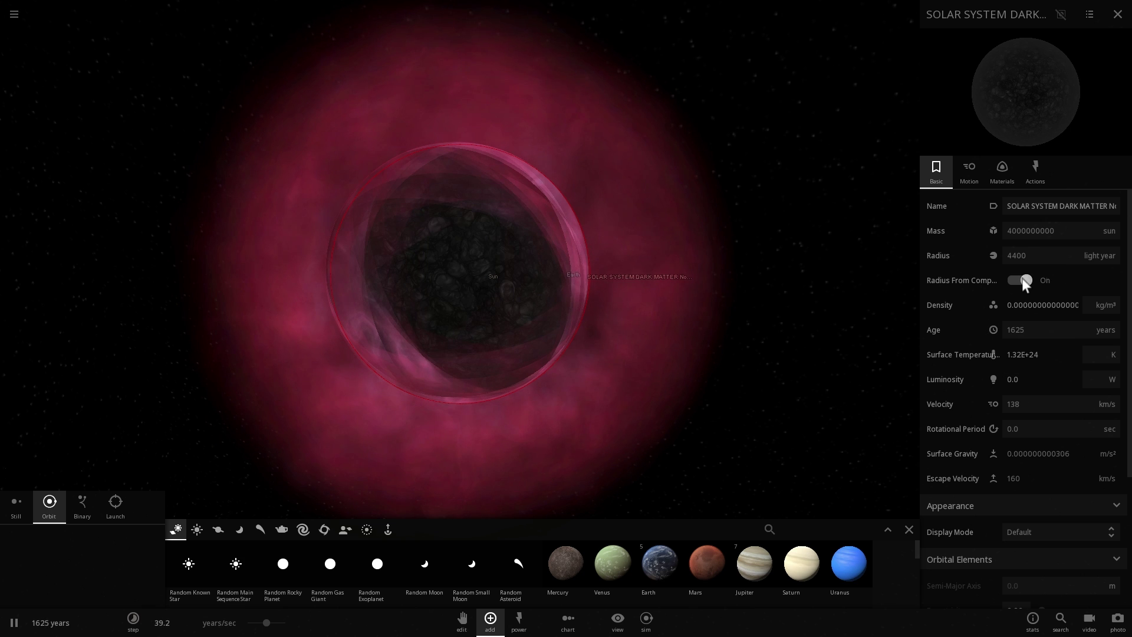
{"action": "left_click", "coordinate": [1036, 278]}
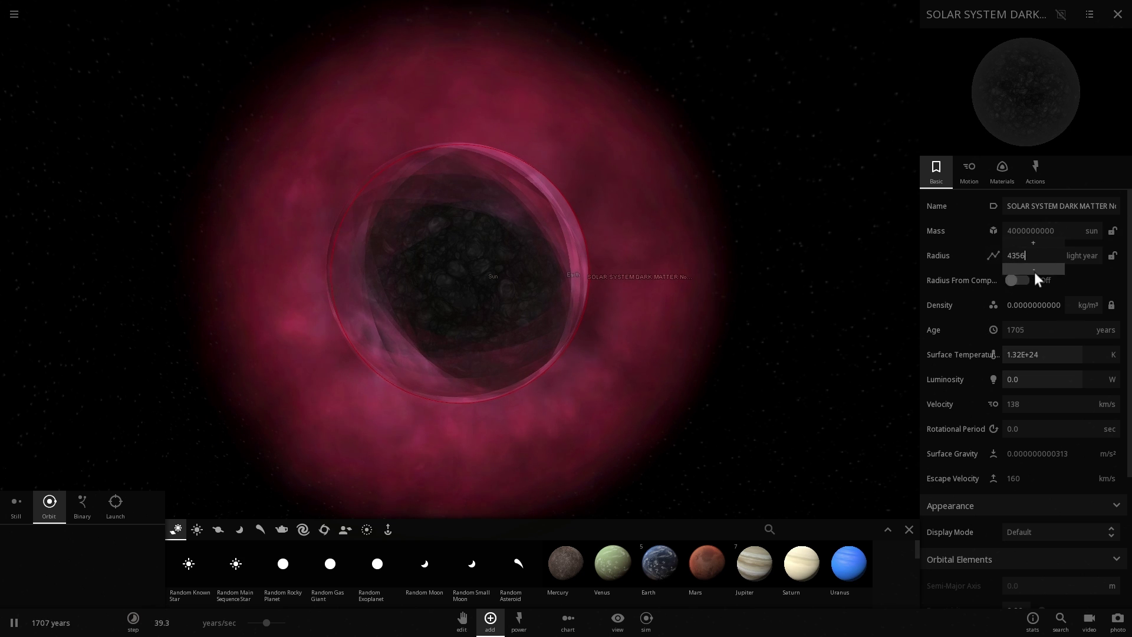
{"action": "left_click", "coordinate": [1035, 272]}
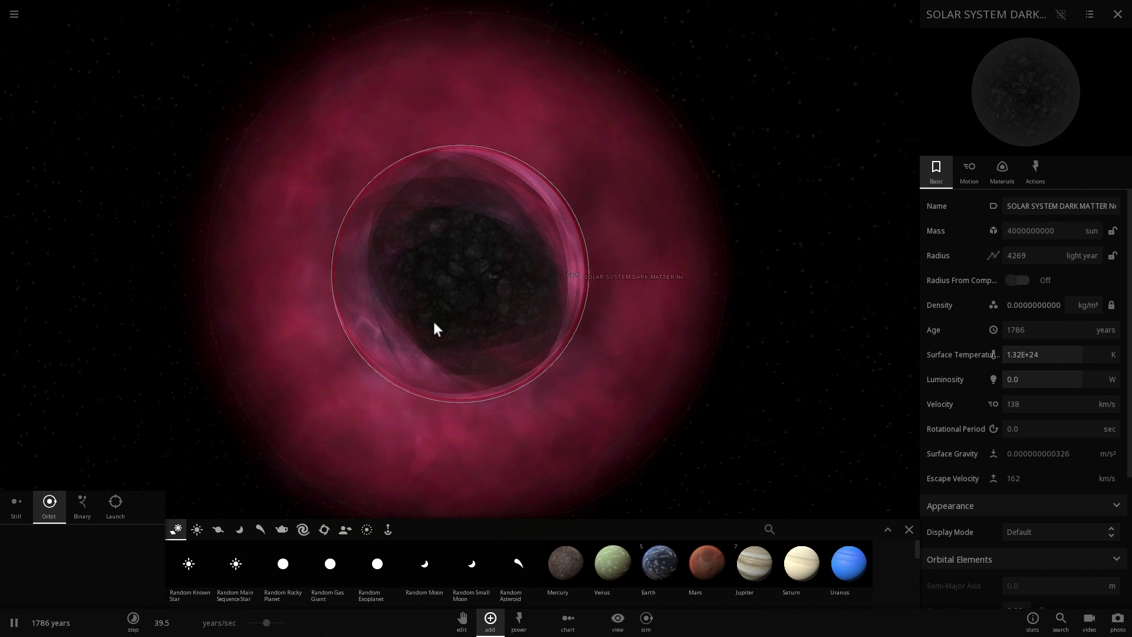
- Raise the simulation speed to about 77 years/sec and select the Sun inside the dark matter body
{"action": "scroll", "coordinate": [458, 307], "scroll_direction": "up", "scroll_amount": 2}
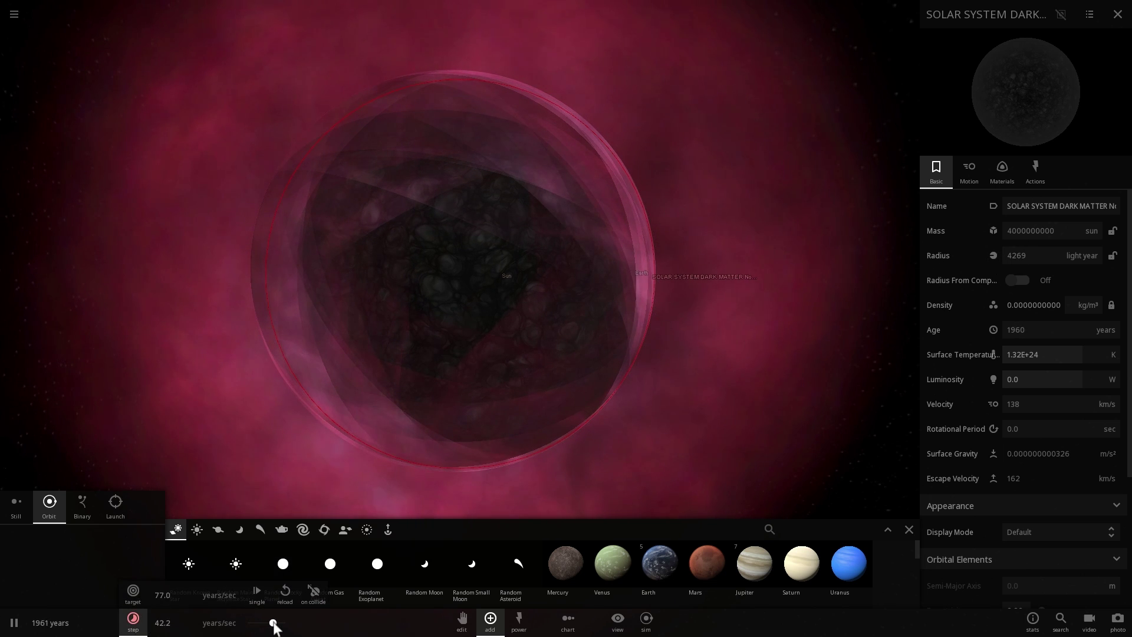
{"action": "left_click", "coordinate": [498, 283]}
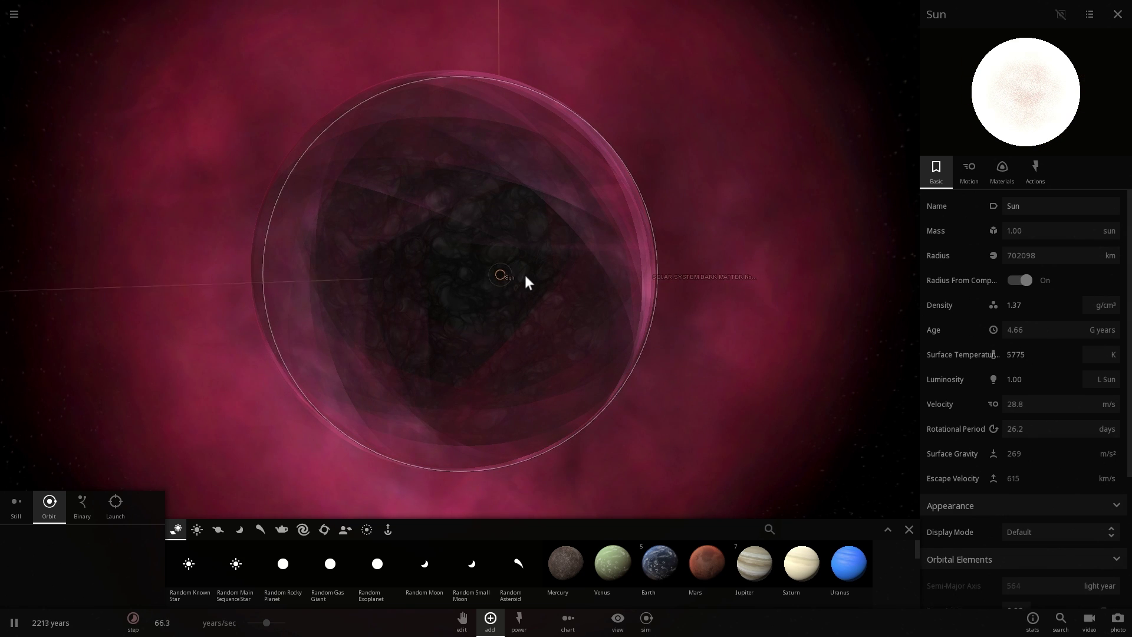
{"action": "key", "text": "space"}
{"action": "key", "text": "space"}
- Lower the simulation speed to about 3.4 months/sec and bring the Sun and its planets into close view
{"action": "left_click_drag", "start_coordinate": [276, 626], "coordinate": [258, 624]}
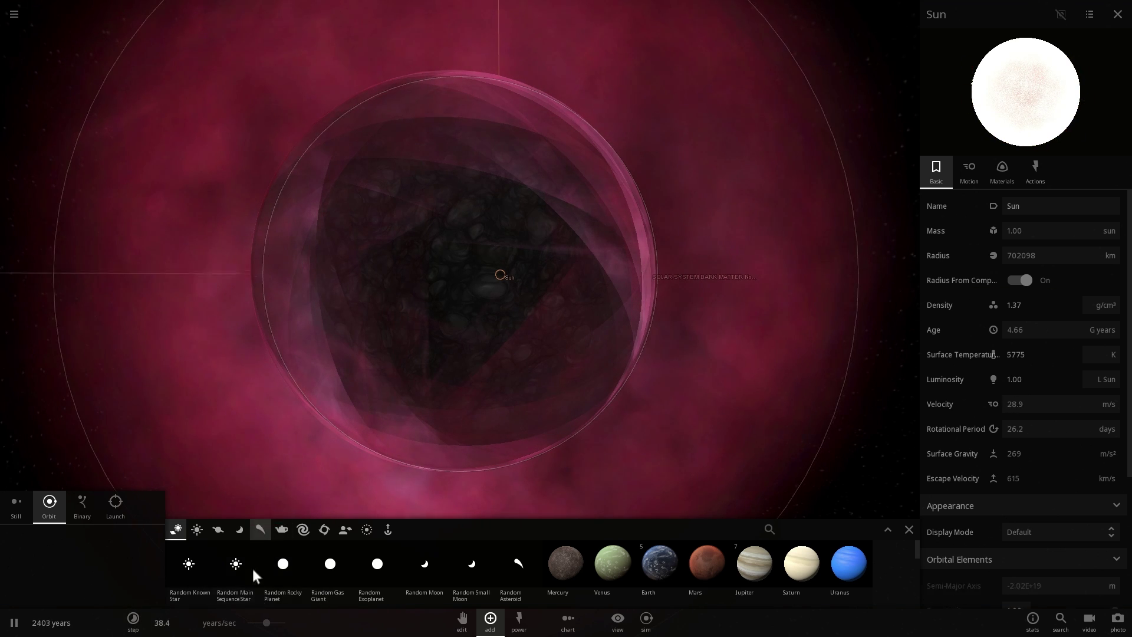
{"action": "left_click_drag", "start_coordinate": [264, 626], "coordinate": [248, 626]}
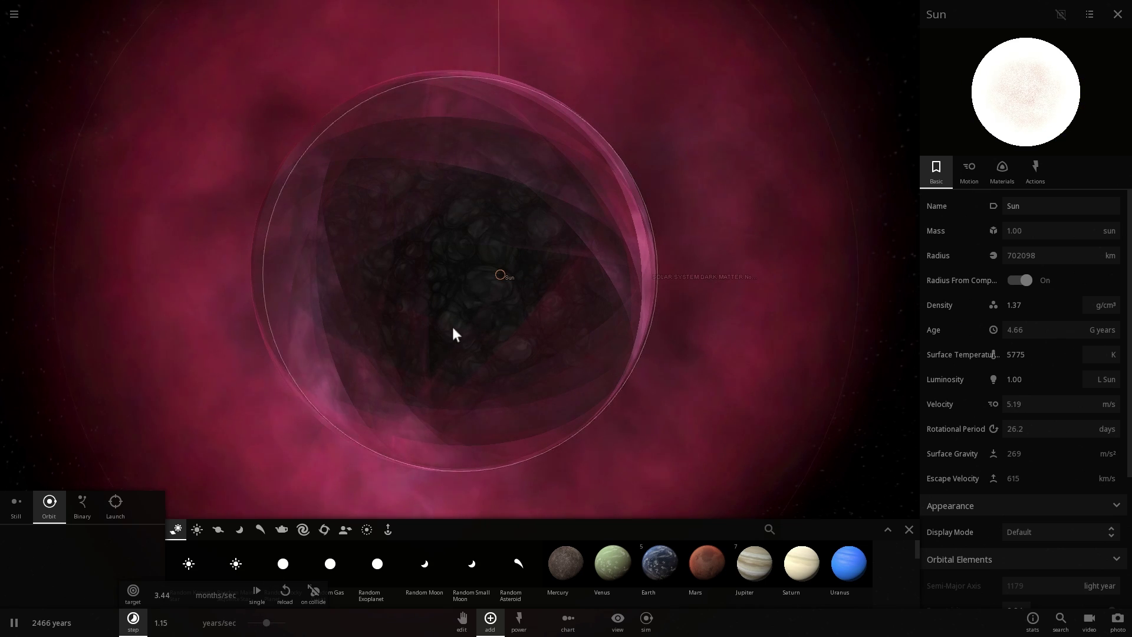
{"action": "scroll", "coordinate": [533, 251], "scroll_direction": "up", "scroll_amount": 3}
{"action": "scroll", "coordinate": [539, 271], "scroll_direction": "up", "scroll_amount": 4}
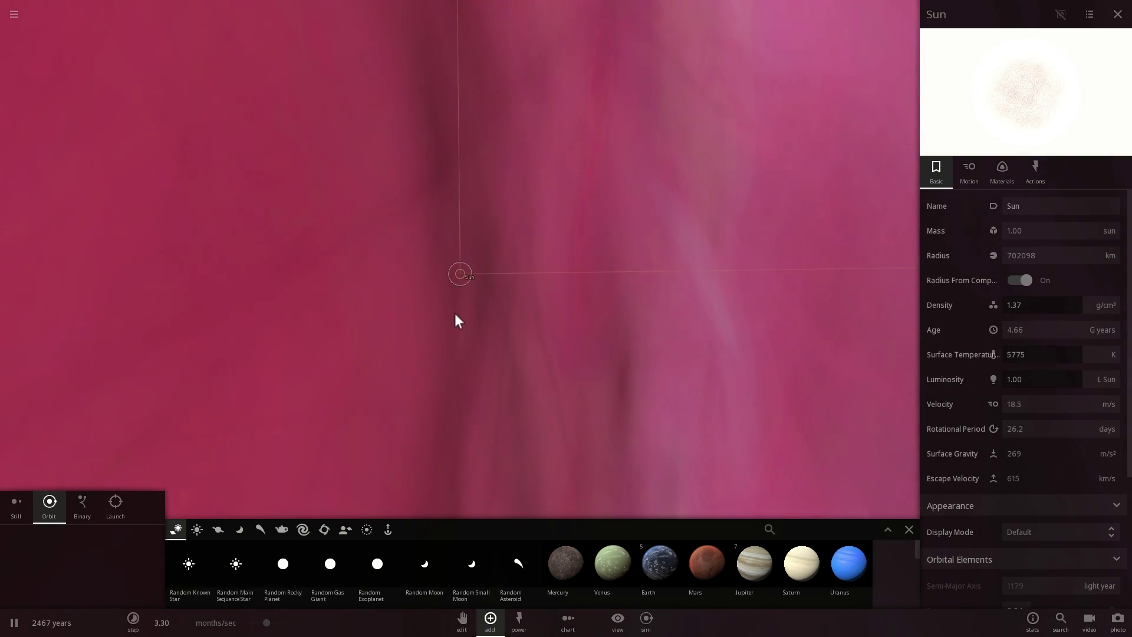
{"action": "scroll", "coordinate": [454, 315], "scroll_direction": "down", "scroll_amount": 5}
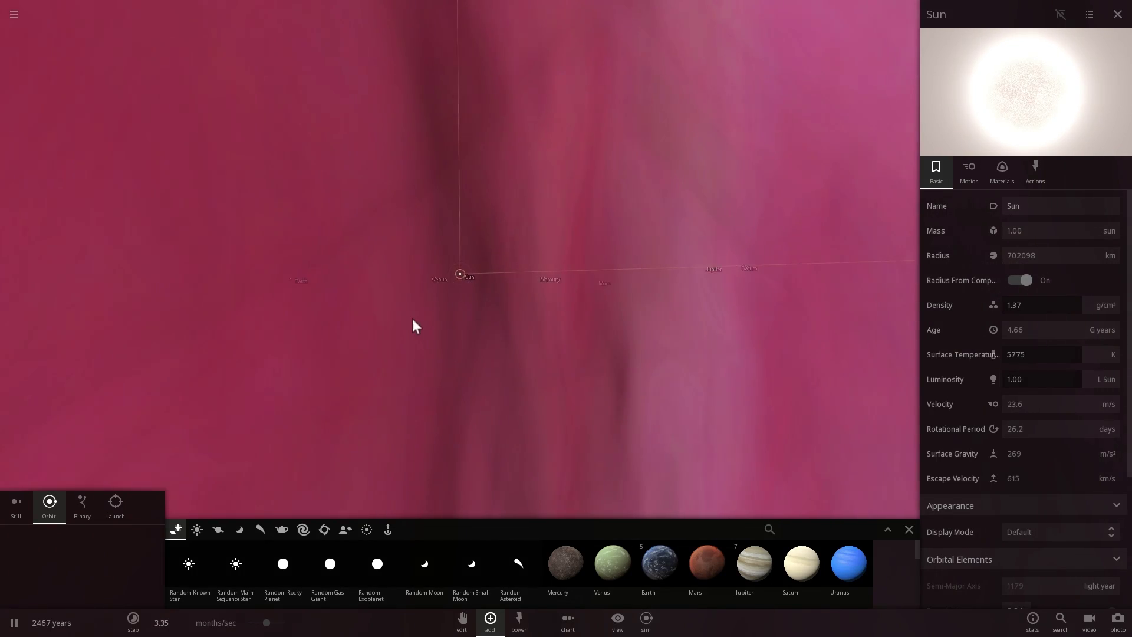
- Pause the simulation to select the Earth orbiting the Sun, and resume it
{"action": "left_click_drag", "start_coordinate": [448, 287], "coordinate": [547, 339]}
{"action": "key", "text": "space"}
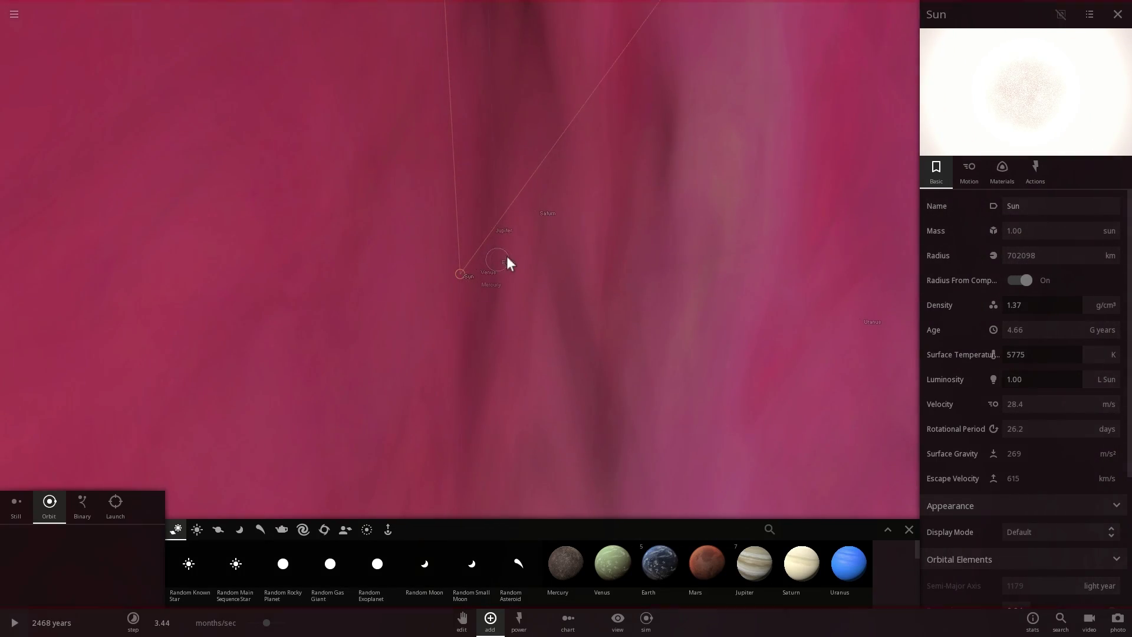
{"action": "left_click", "coordinate": [497, 260]}
{"action": "key", "text": "space"}
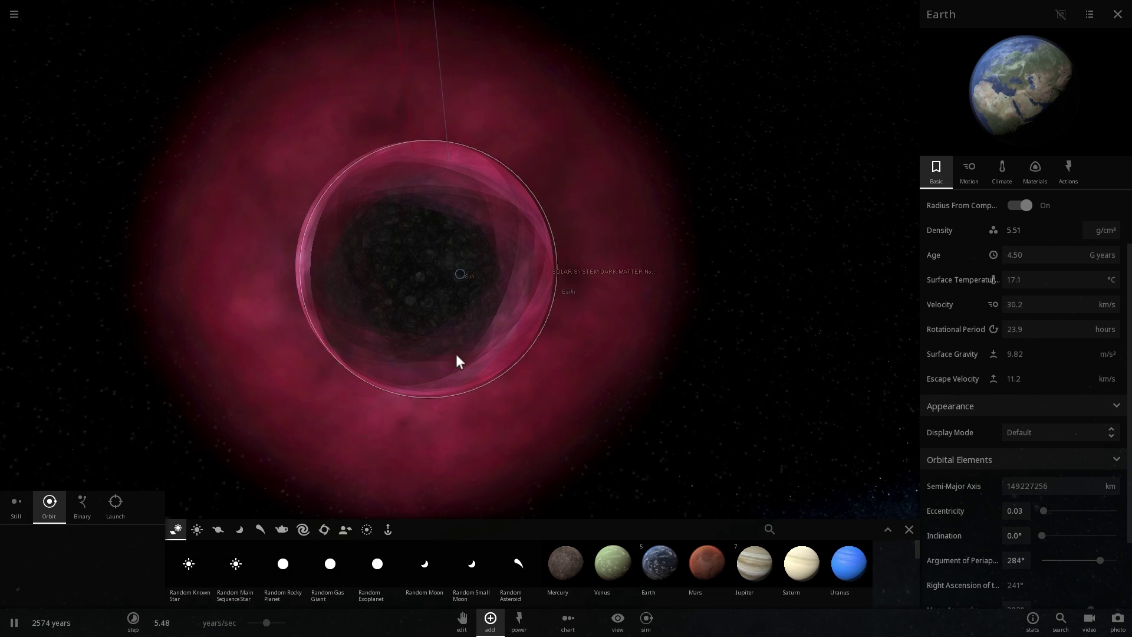
- Pause the simulation and focus on Proxima Centauri inside the dark matter body
{"action": "scroll", "coordinate": [476, 333], "scroll_direction": "up", "scroll_amount": 3}
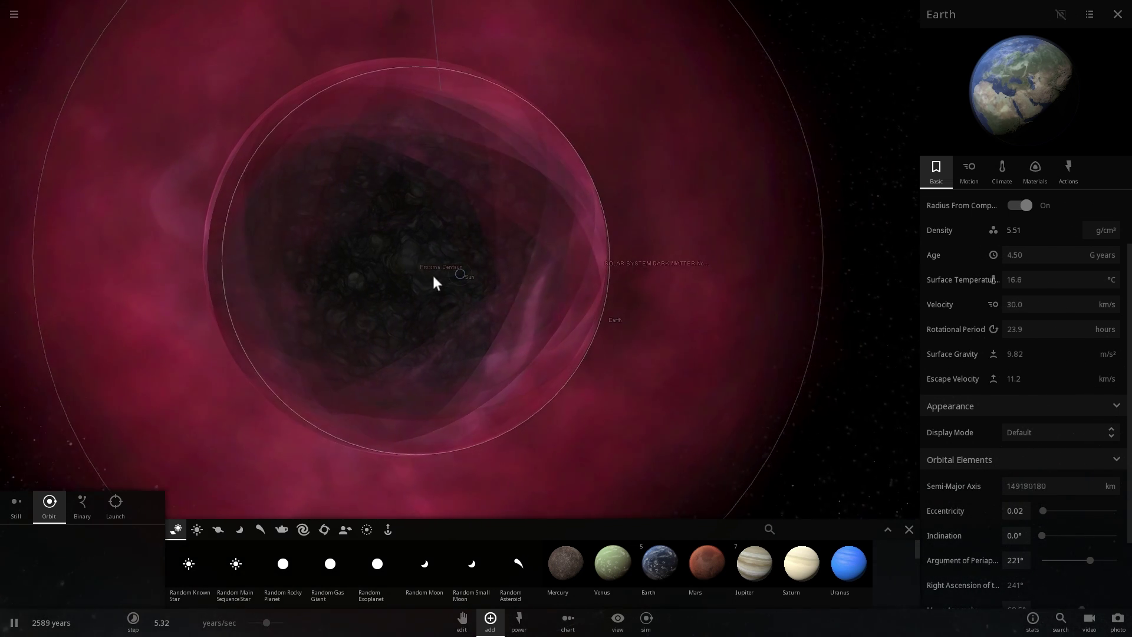
{"action": "scroll", "coordinate": [457, 273], "scroll_direction": "up", "scroll_amount": 3}
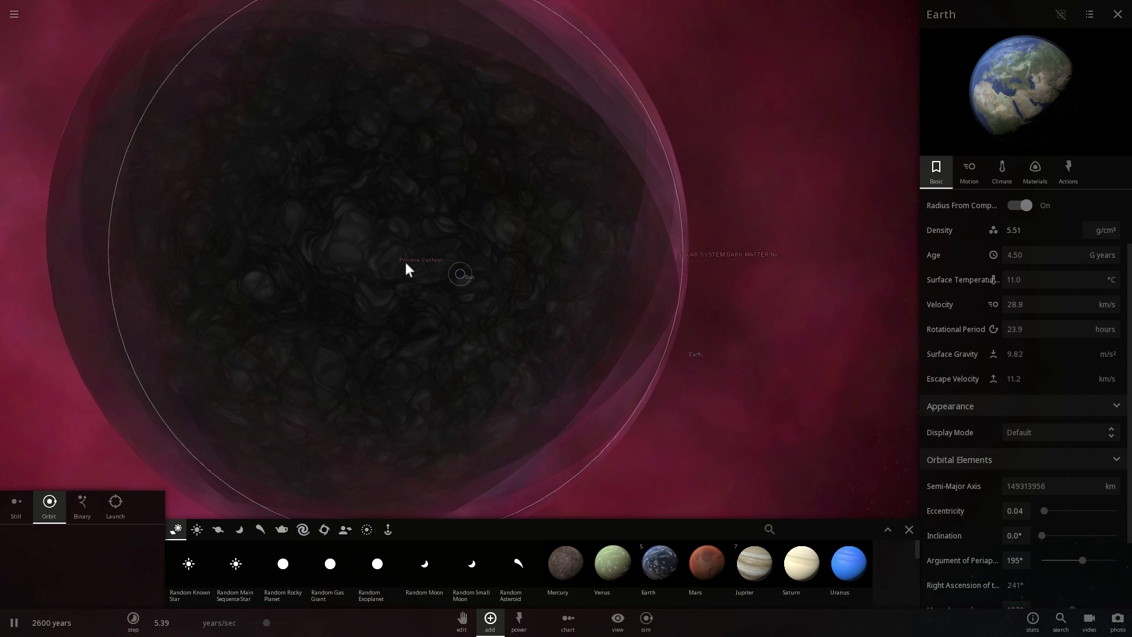
{"action": "key", "text": "space"}
{"action": "scroll", "coordinate": [418, 264], "scroll_direction": "up", "scroll_amount": 3}
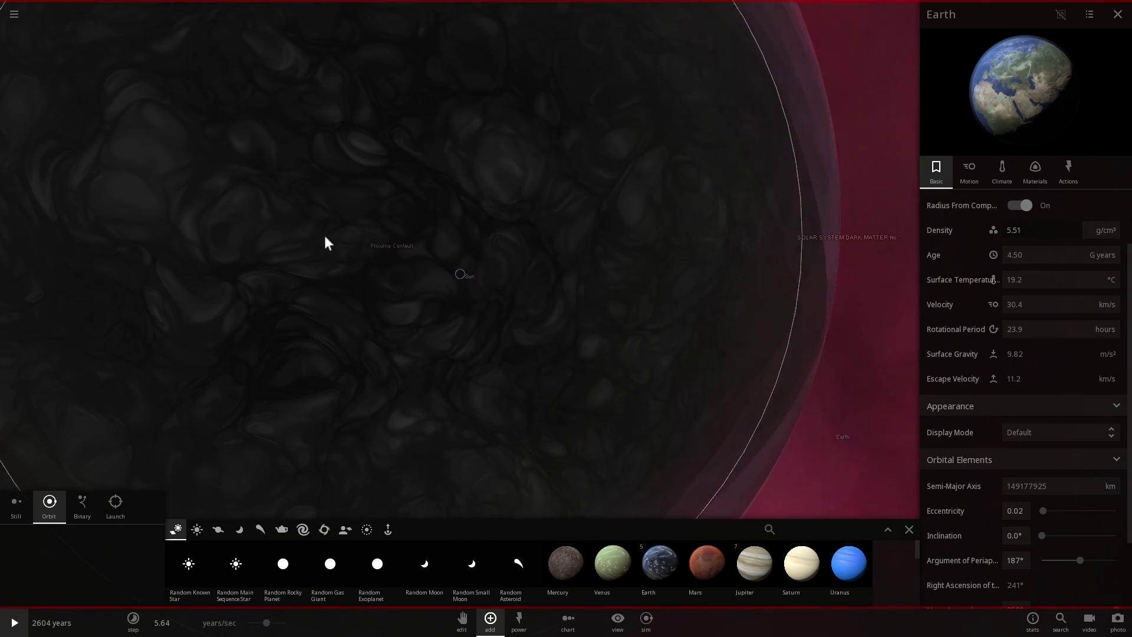
{"action": "scroll", "coordinate": [387, 235], "scroll_direction": "up", "scroll_amount": 3}
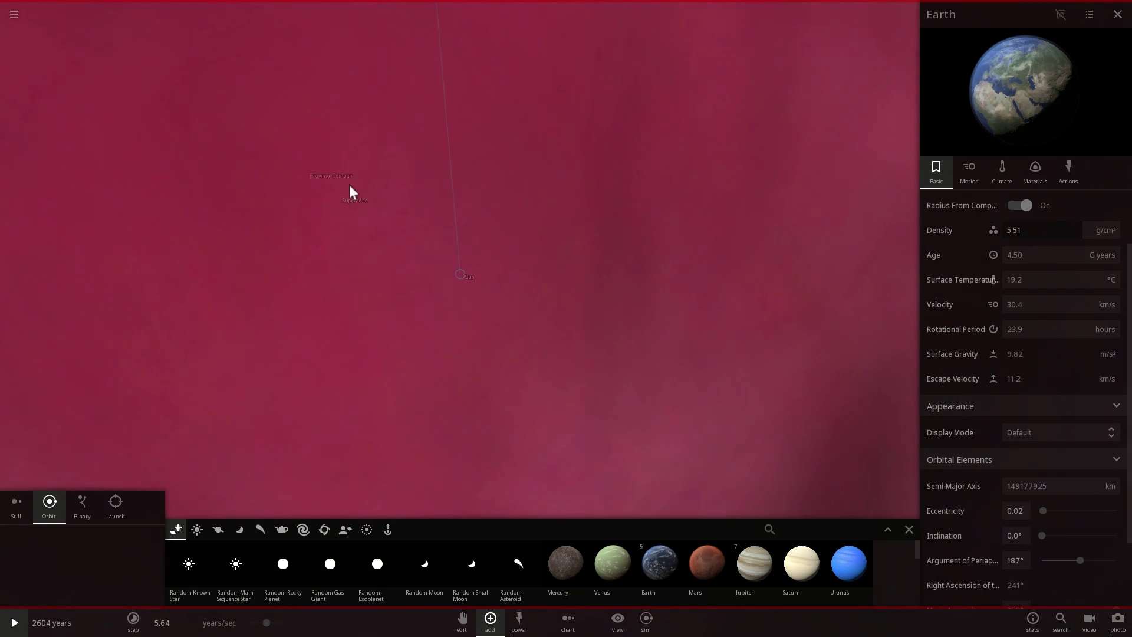
{"action": "left_click", "coordinate": [288, 160]}
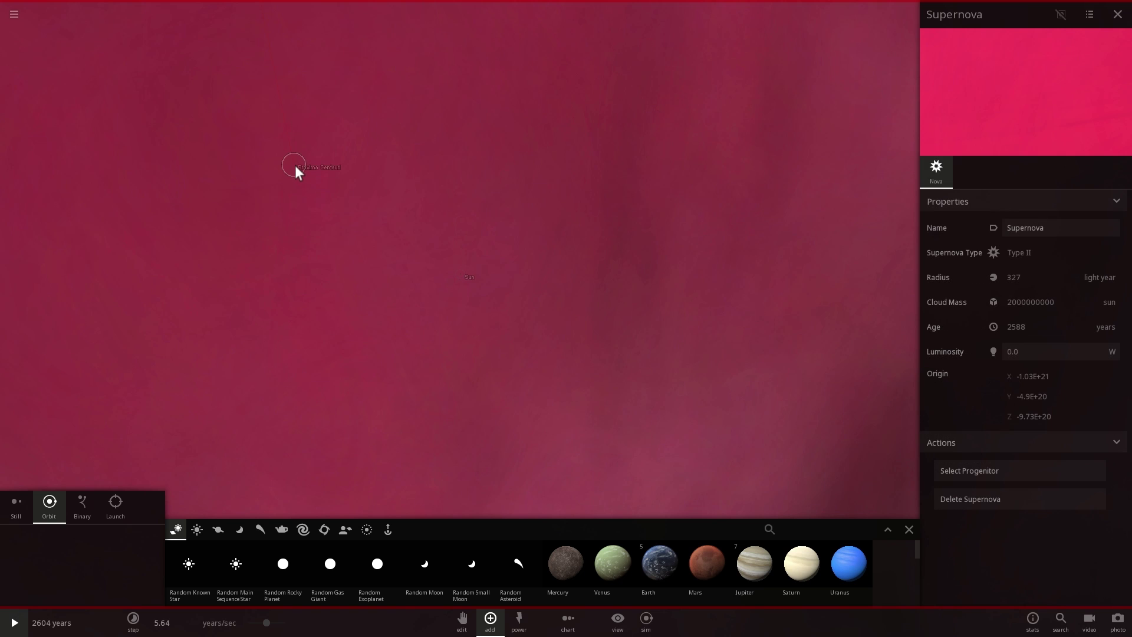
{"action": "double_click", "coordinate": [295, 165]}
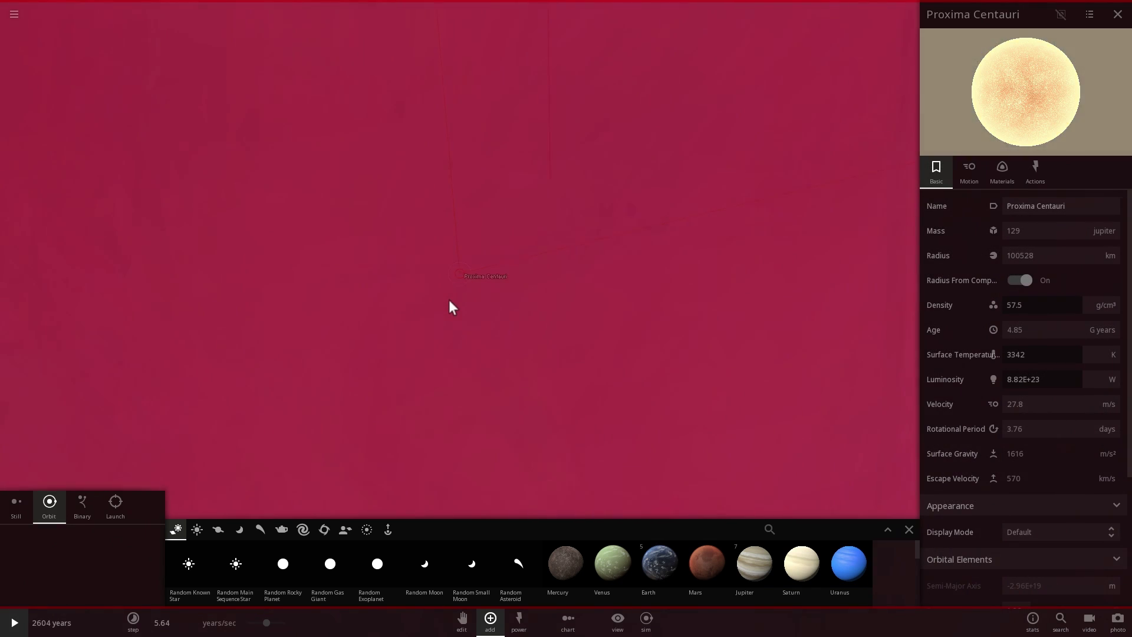
- Add an Earth in orbit about 1.2 AU from Proxima Centauri and run the simulation
{"action": "key", "text": "5"}
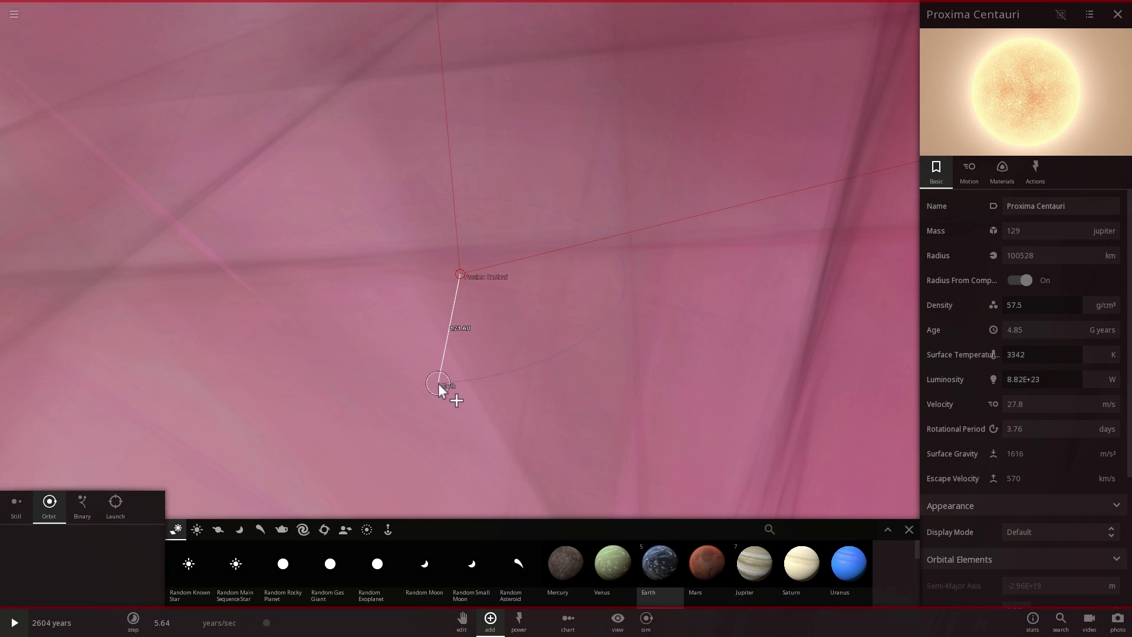
{"action": "left_click", "coordinate": [438, 381]}
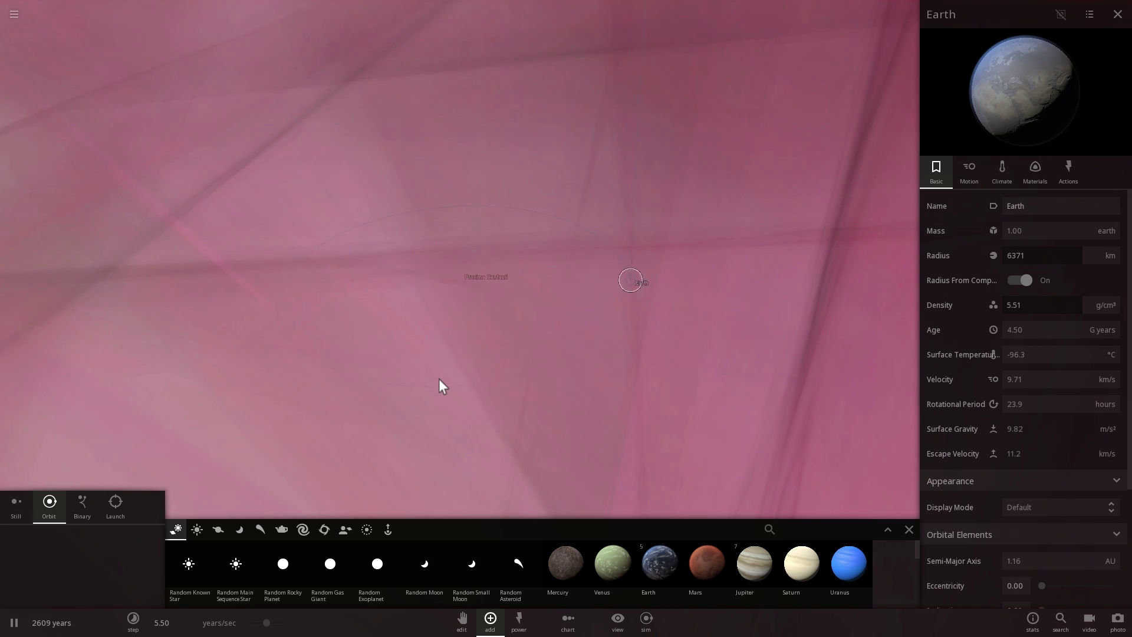
{"action": "mouse_move", "coordinate": [811, 196]}
{"action": "left_mouse_down"}
{"action": "mouse_move", "coordinate": [626, 248]}
{"action": "mouse_move", "coordinate": [498, 243]}
{"action": "mouse_move", "coordinate": [477, 282]}
{"action": "left_mouse_up"}
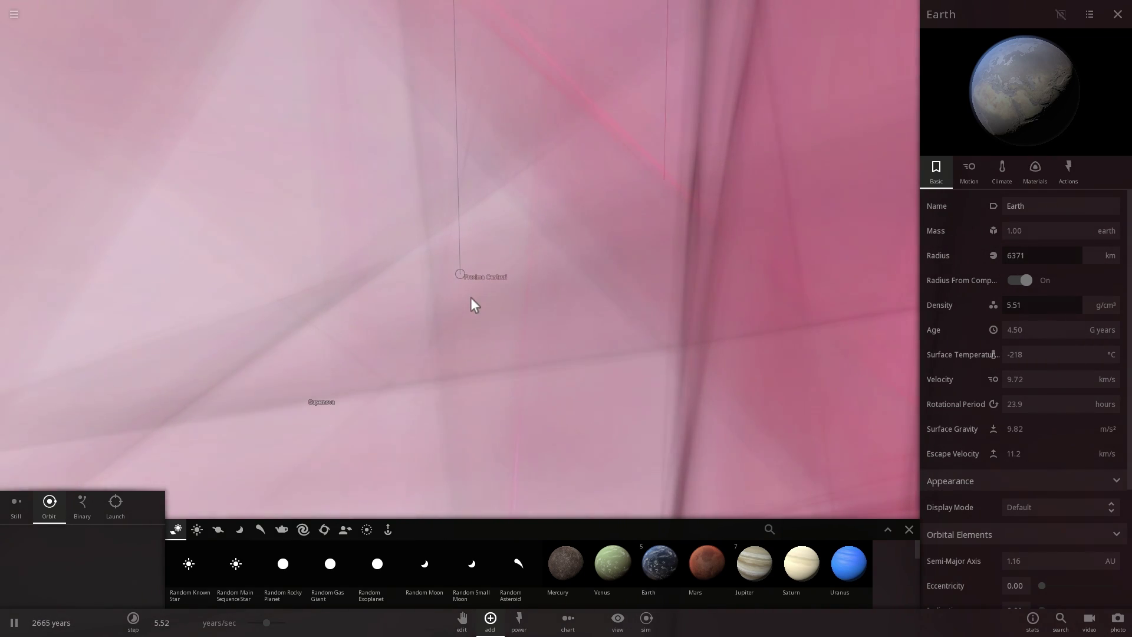
- Raise the simulation speed to about 43 years/sec, focus on the dark matter body, and increase the speed to about 81 years/sec
{"action": "scroll", "coordinate": [466, 302], "scroll_direction": "down", "scroll_amount": 5}
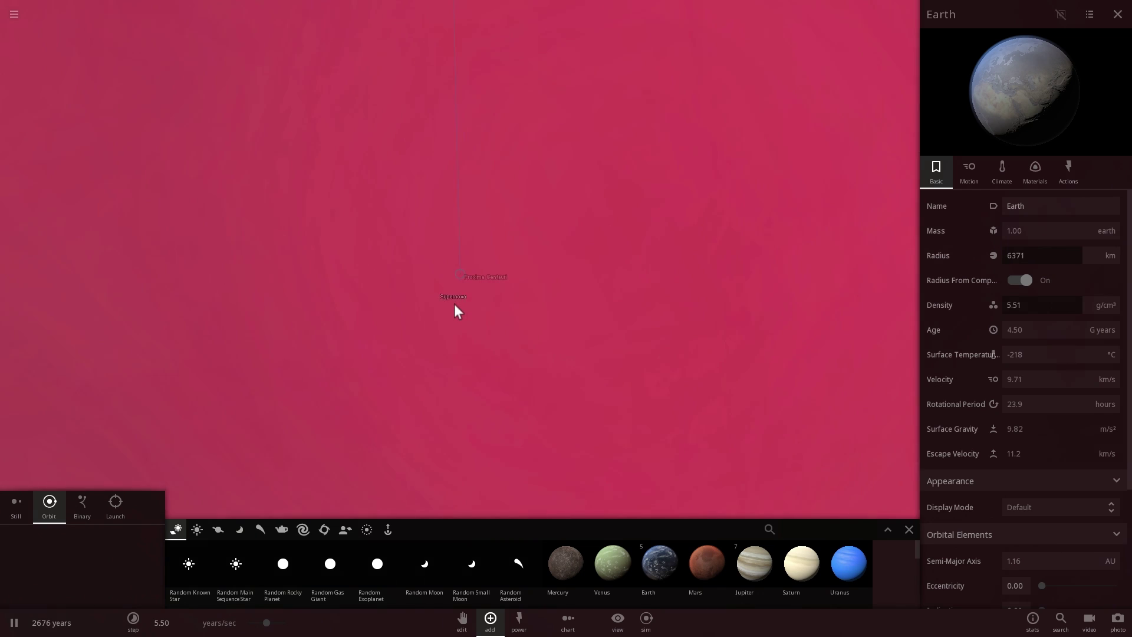
{"action": "scroll", "coordinate": [456, 303], "scroll_direction": "down", "scroll_amount": 2}
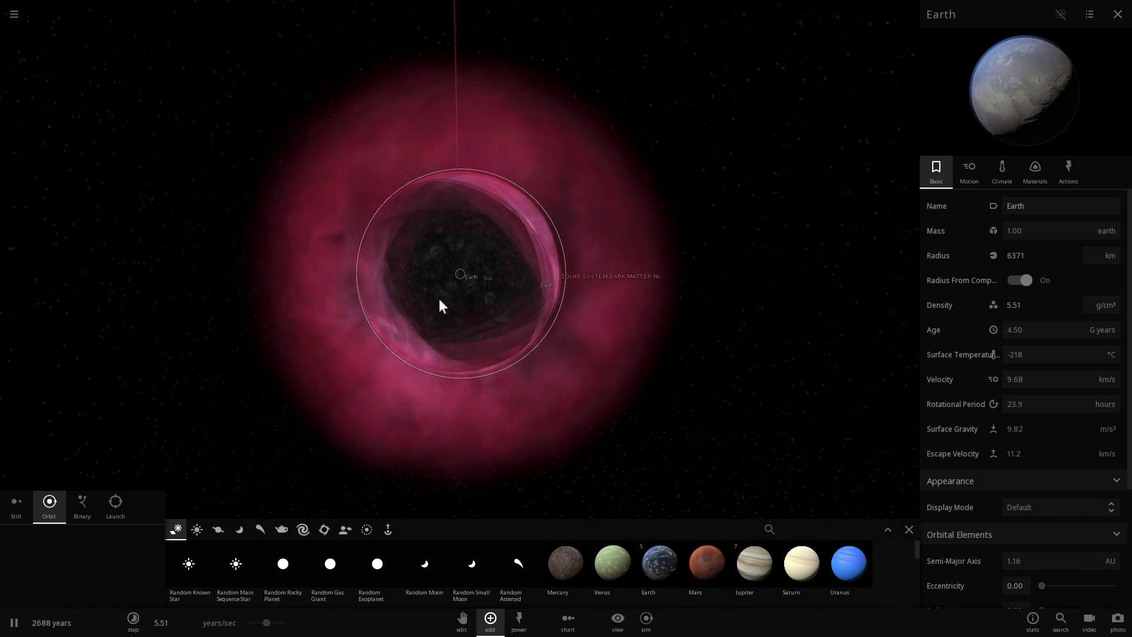
{"action": "scroll", "coordinate": [469, 316], "scroll_direction": "up", "scroll_amount": 3}
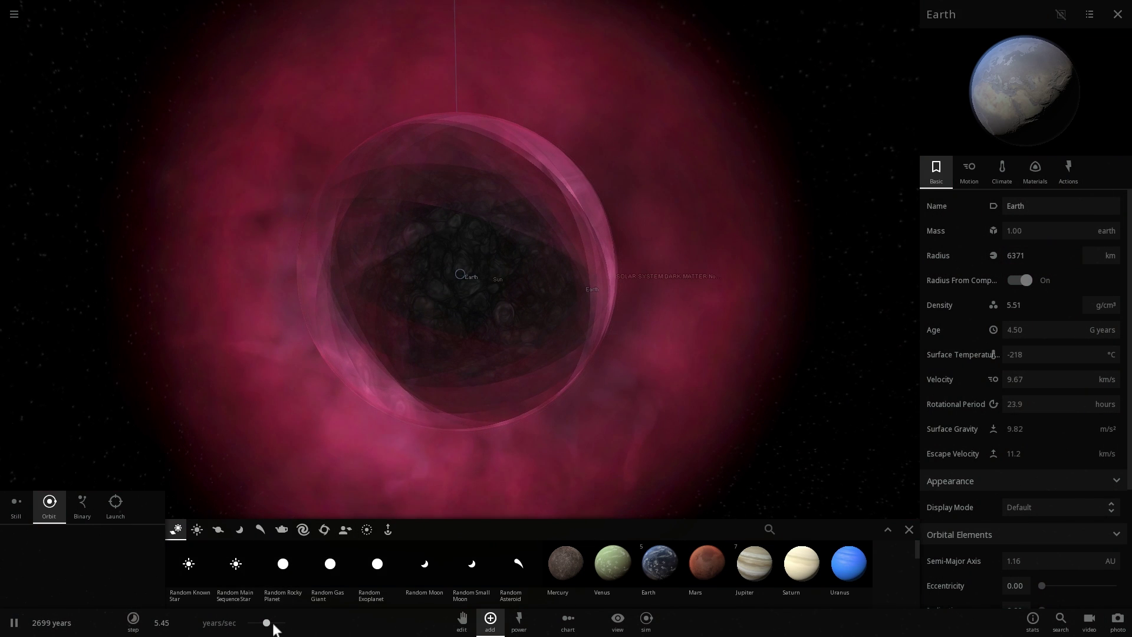
{"action": "key", "text": "space"}
{"action": "left_click_drag", "start_coordinate": [268, 622], "coordinate": [280, 629]}
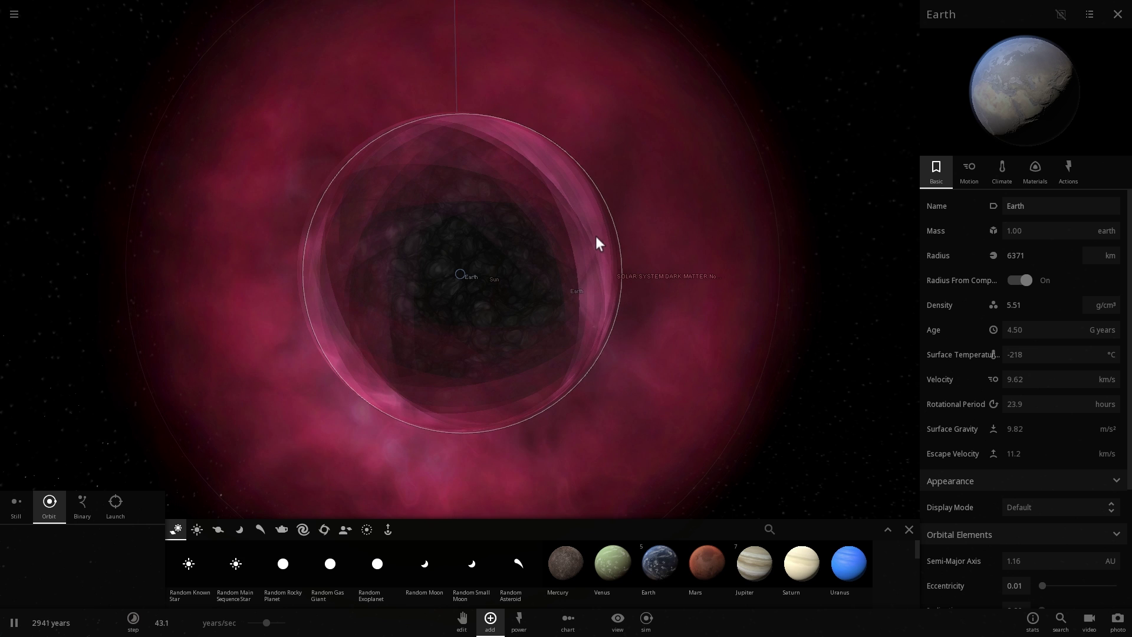
{"action": "double_click", "coordinate": [558, 254]}
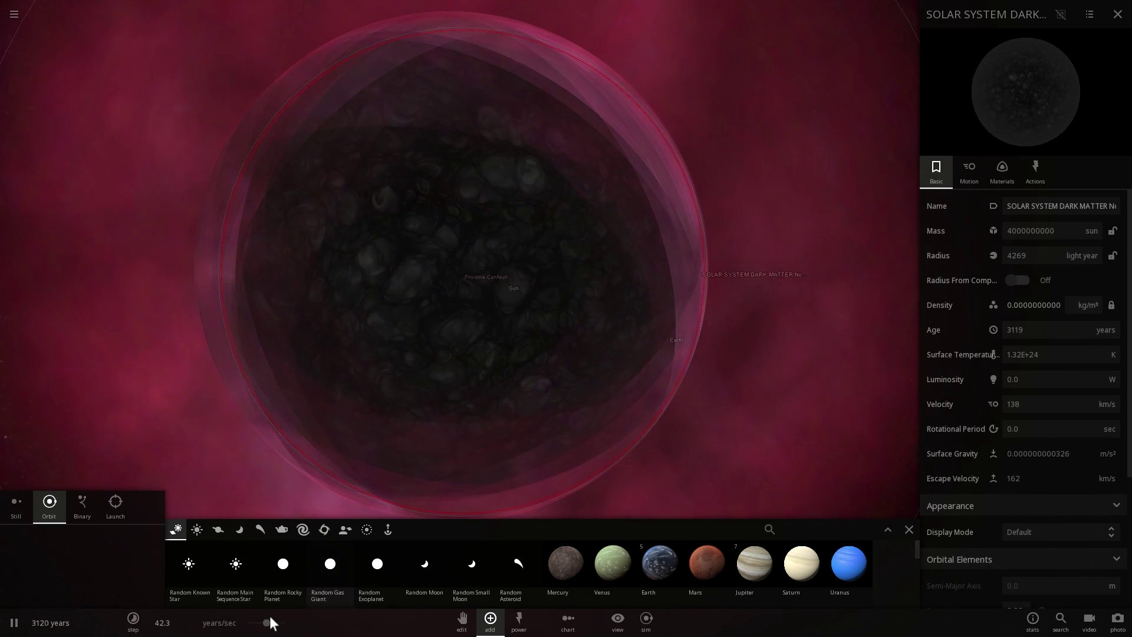
{"action": "left_click_drag", "start_coordinate": [270, 624], "coordinate": [274, 624]}
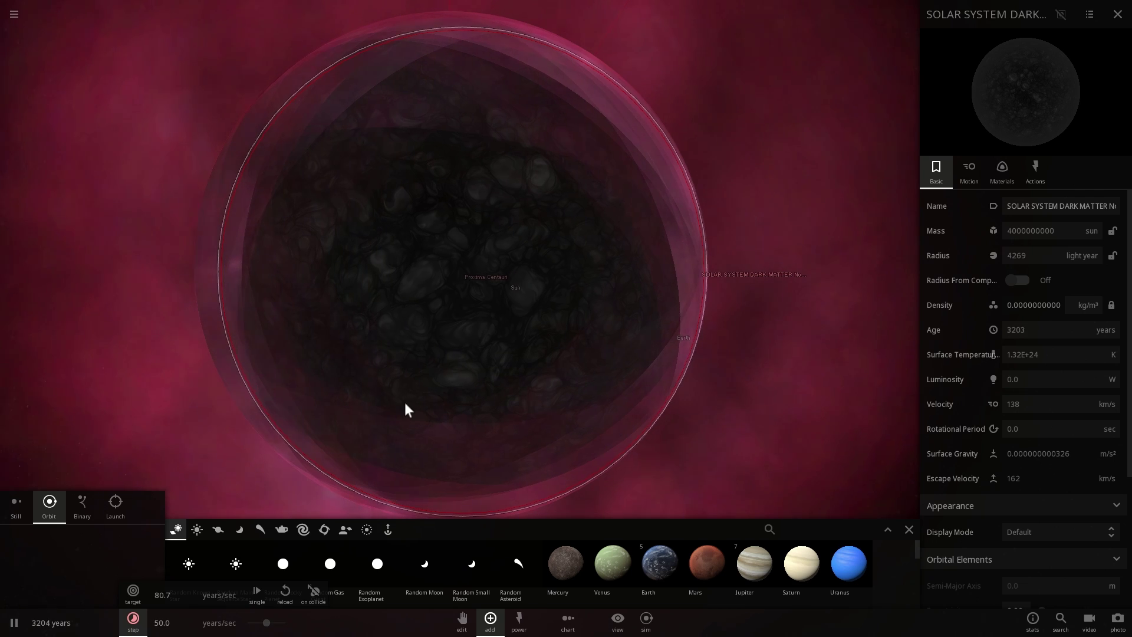
- Focus on the Sun and lower the simulation speed to about 4 months/sec to examine the orbiting planets
{"action": "double_click", "coordinate": [513, 283]}
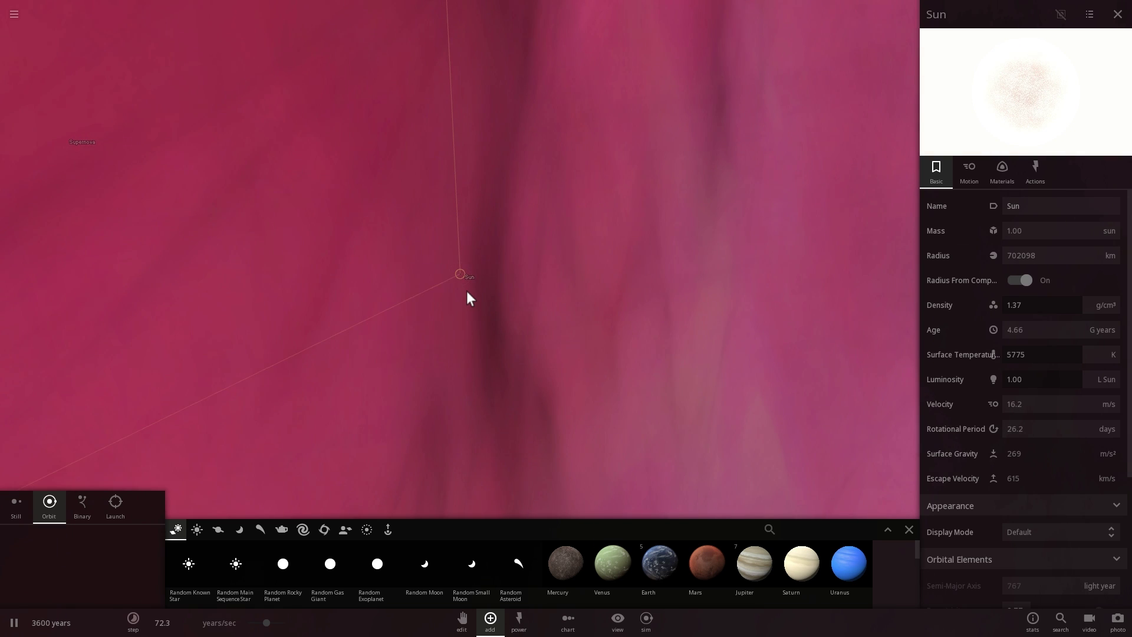
{"action": "key", "text": "space"}
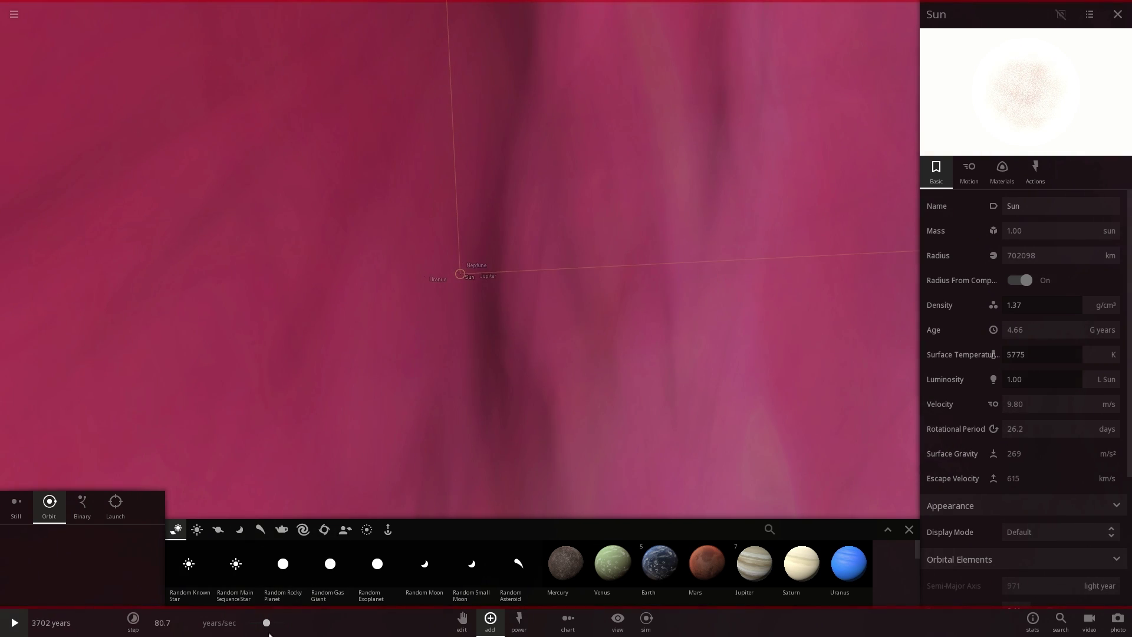
{"action": "left_click_drag", "start_coordinate": [269, 633], "coordinate": [243, 630]}
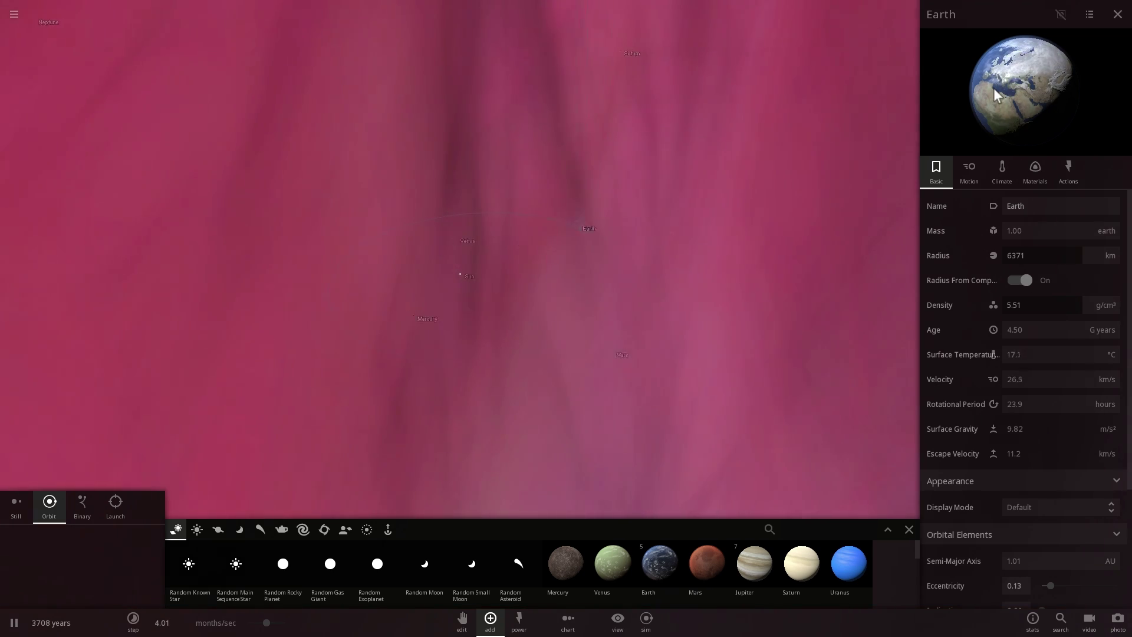
{"action": "left_click_drag", "start_coordinate": [397, 322], "coordinate": [419, 222]}
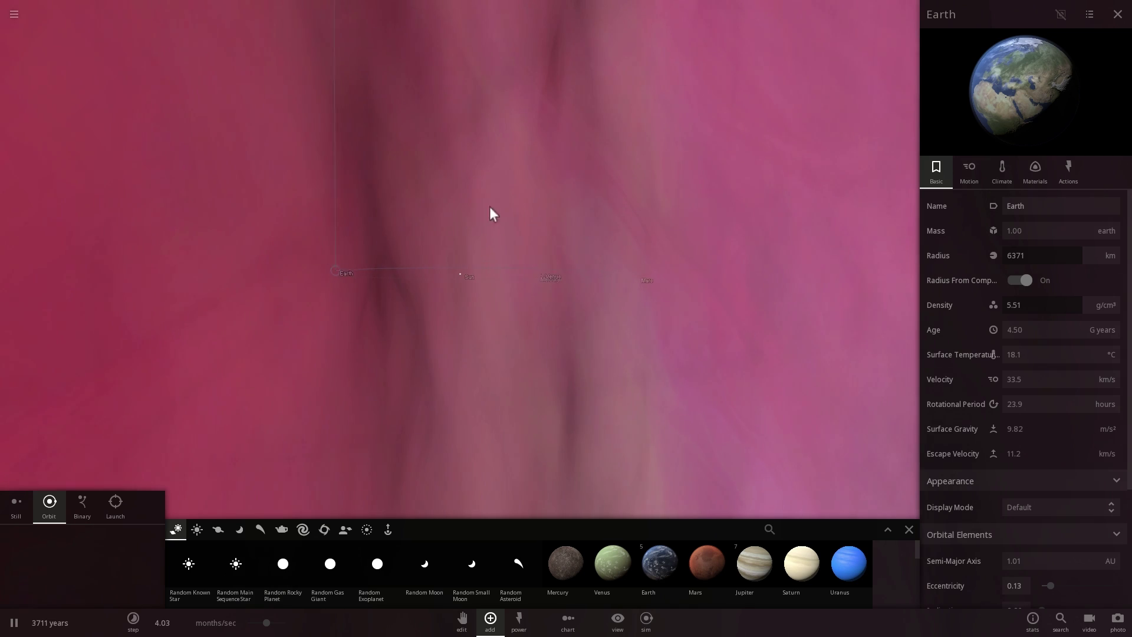
{"action": "left_click_drag", "start_coordinate": [566, 197], "coordinate": [373, 272]}
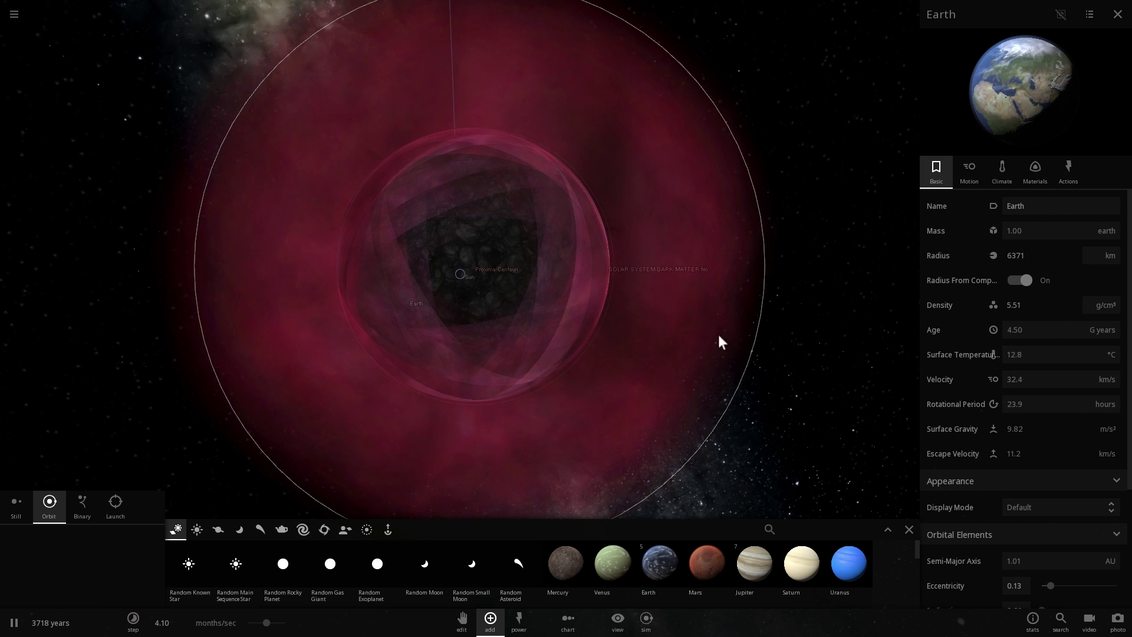
- Deselect the Earth and raise the simulation speed to about 13 years/sec with the whole dark matter body in view
{"action": "left_click_drag", "start_coordinate": [723, 376], "coordinate": [648, 369]}
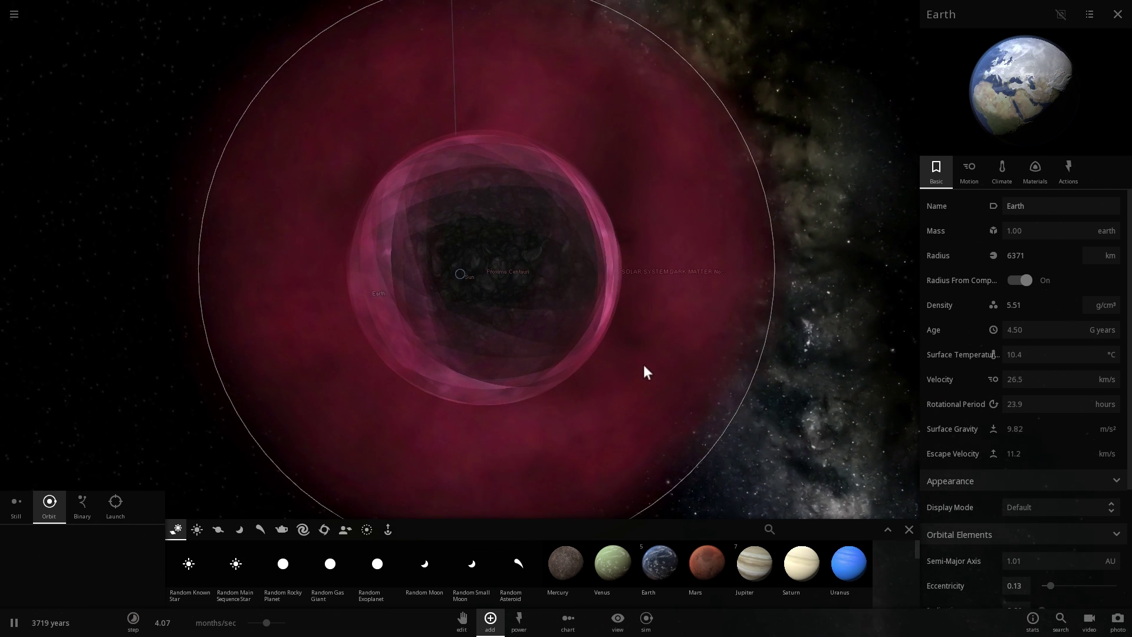
{"action": "scroll", "coordinate": [455, 426], "scroll_direction": "down", "scroll_amount": 3}
{"action": "left_click", "coordinate": [718, 357]}
{"action": "left_click", "coordinate": [717, 357]}
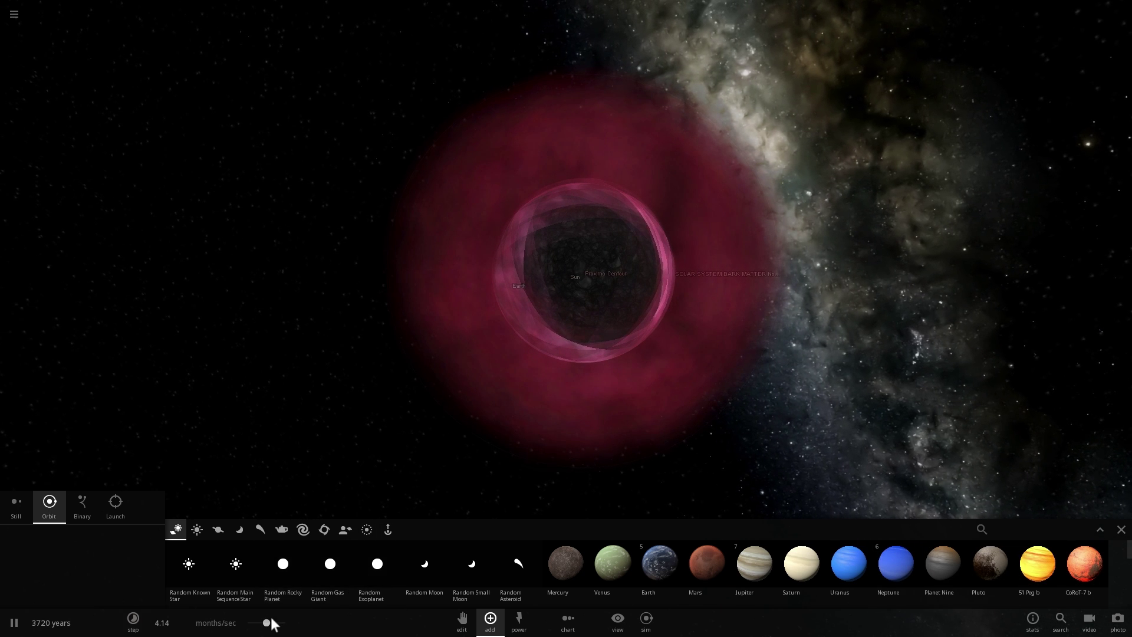
{"action": "left_click_drag", "start_coordinate": [267, 622], "coordinate": [279, 621]}
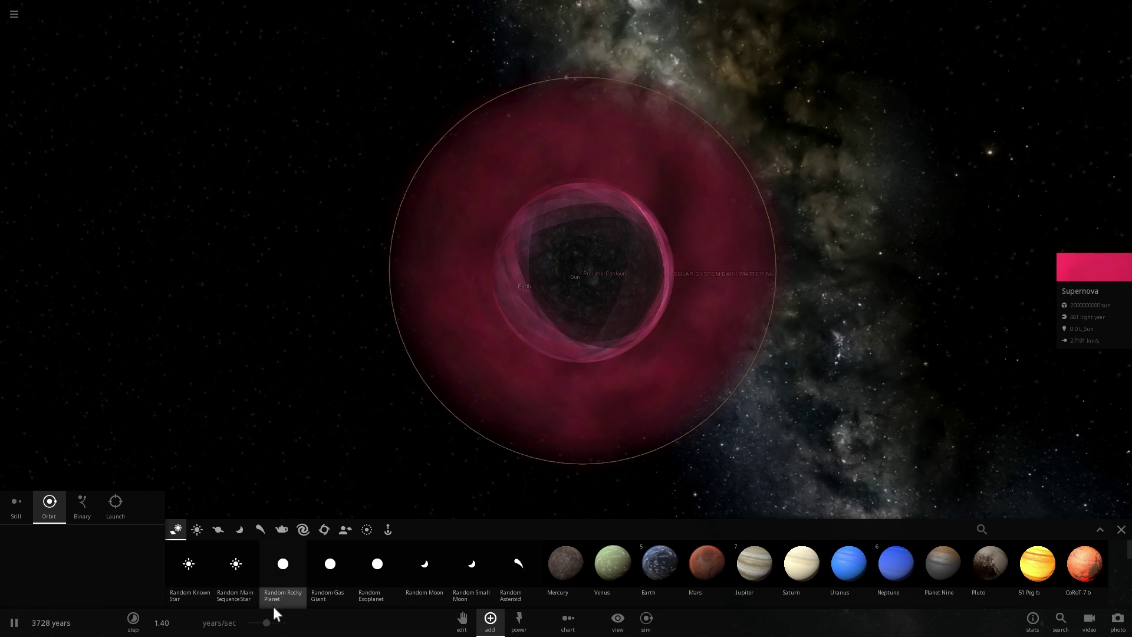
{"action": "left_click_drag", "start_coordinate": [266, 622], "coordinate": [283, 621]}
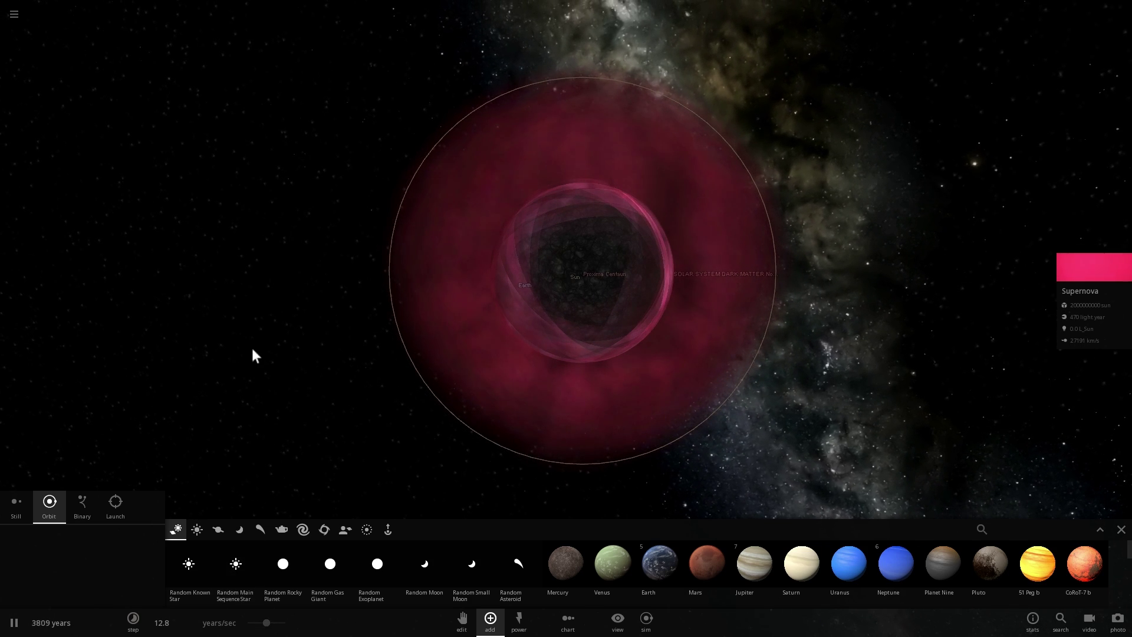
{"action": "left_click_drag", "start_coordinate": [252, 349], "coordinate": [519, 354]}
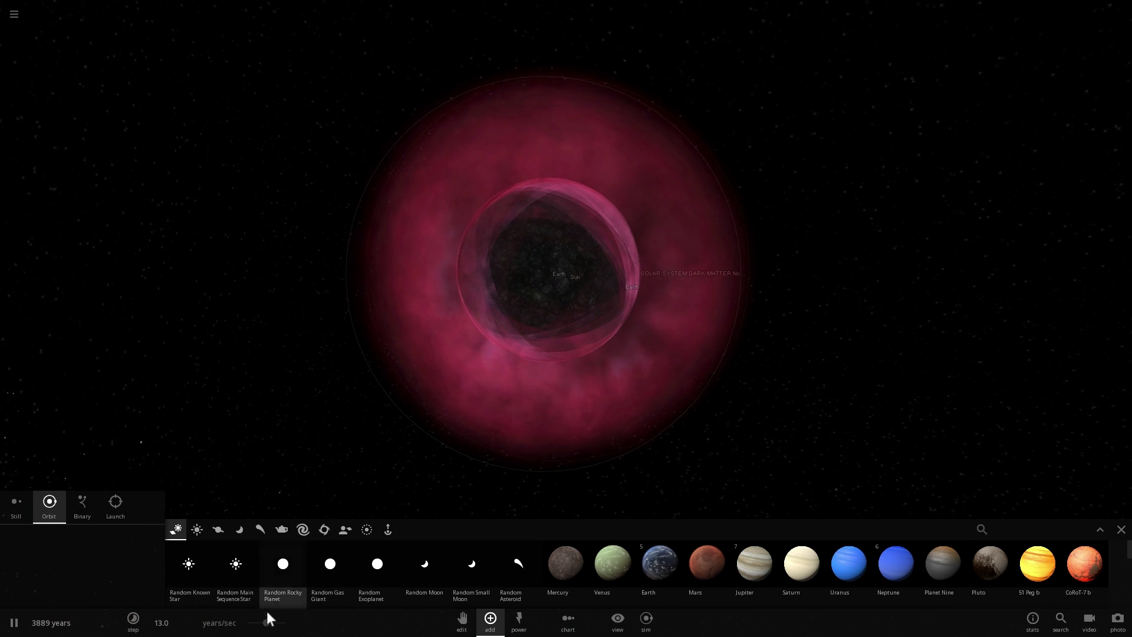
{"action": "left_click", "coordinate": [578, 238]}
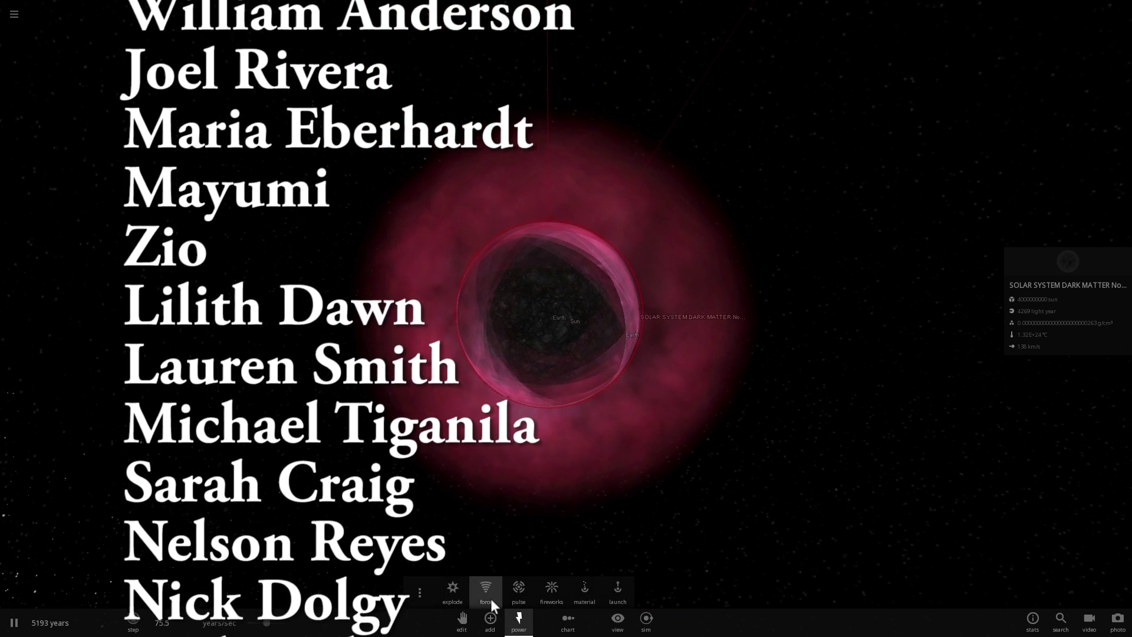
{"action": "left_click", "coordinate": [458, 602]}
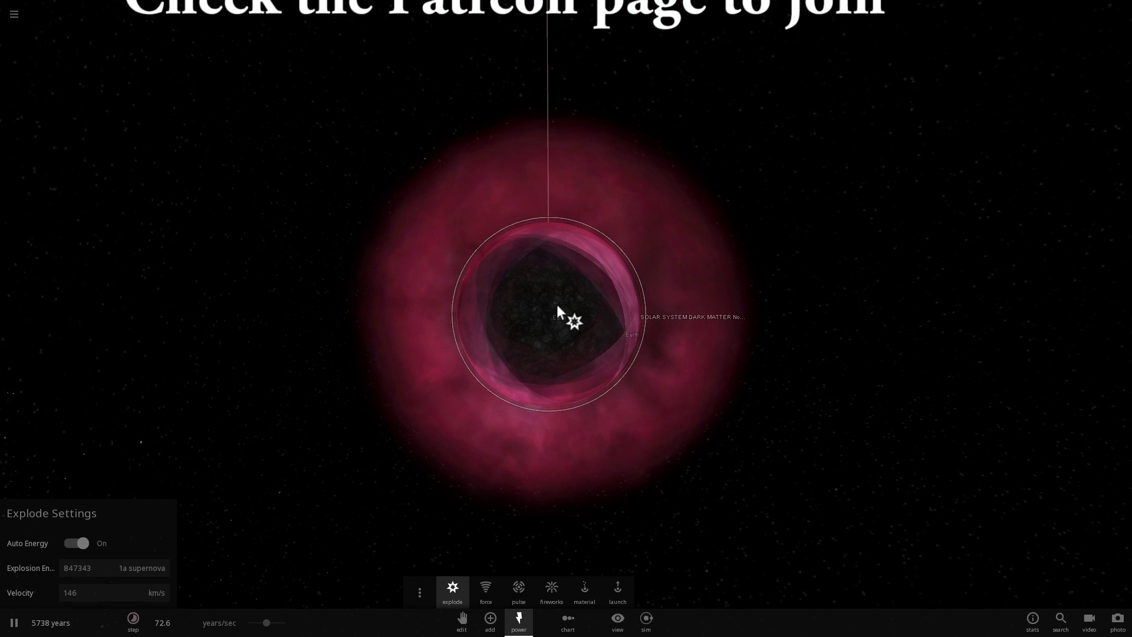
{"action": "left_click_drag", "start_coordinate": [608, 321], "coordinate": [563, 365]}
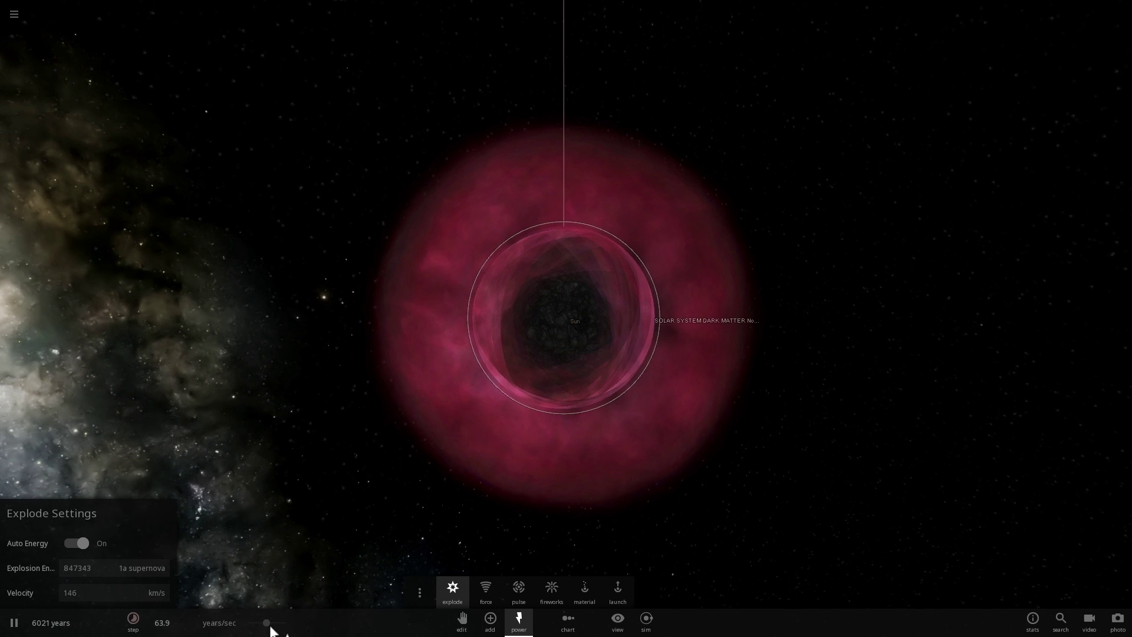
{"action": "key", "text": "Escape"}
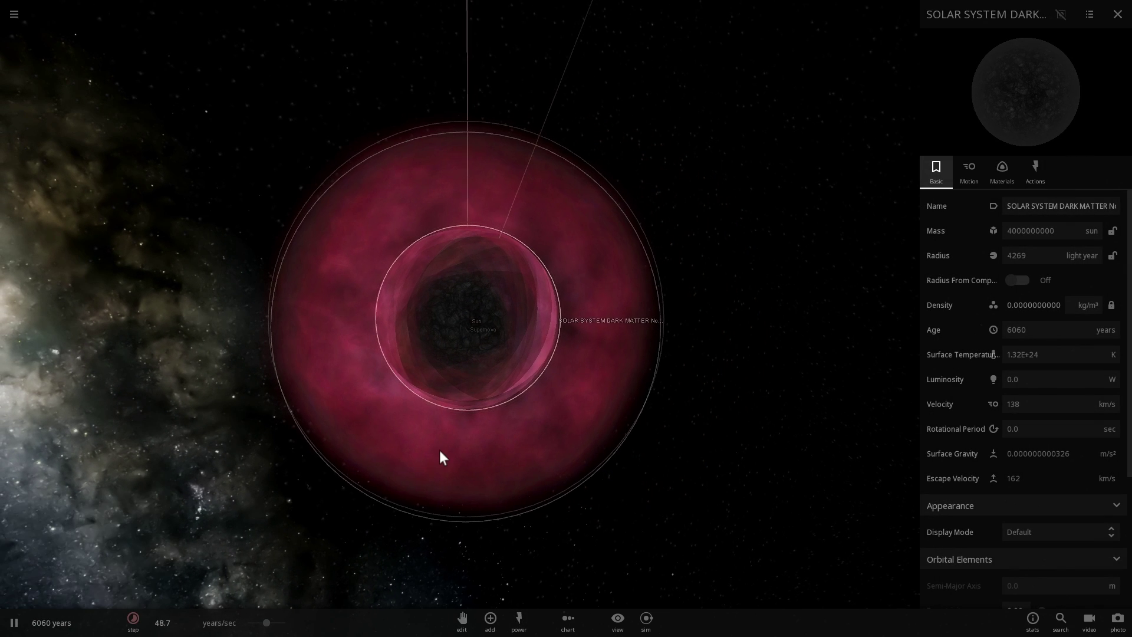